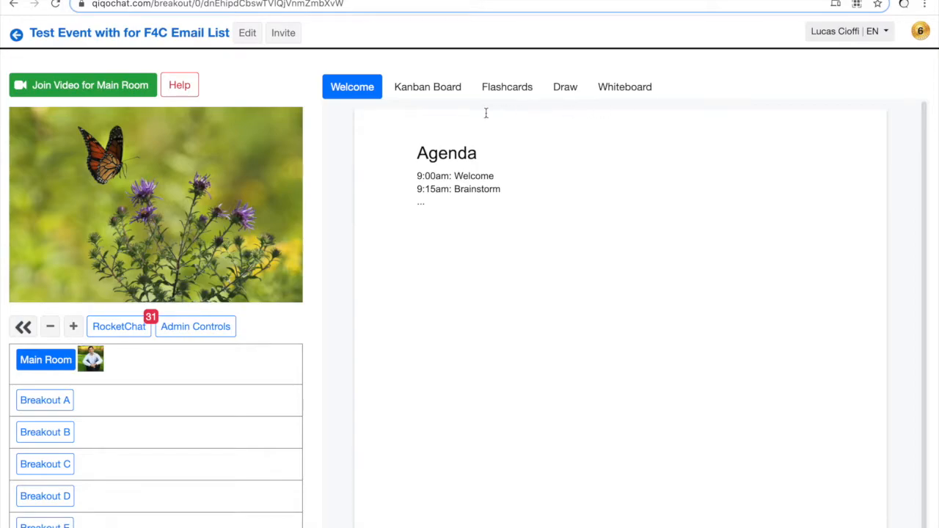
Step: On the Kanban board, drag the 'Write down your task' note into In progress and back to Open
{"action": "left_click", "coordinate": [423, 95]}
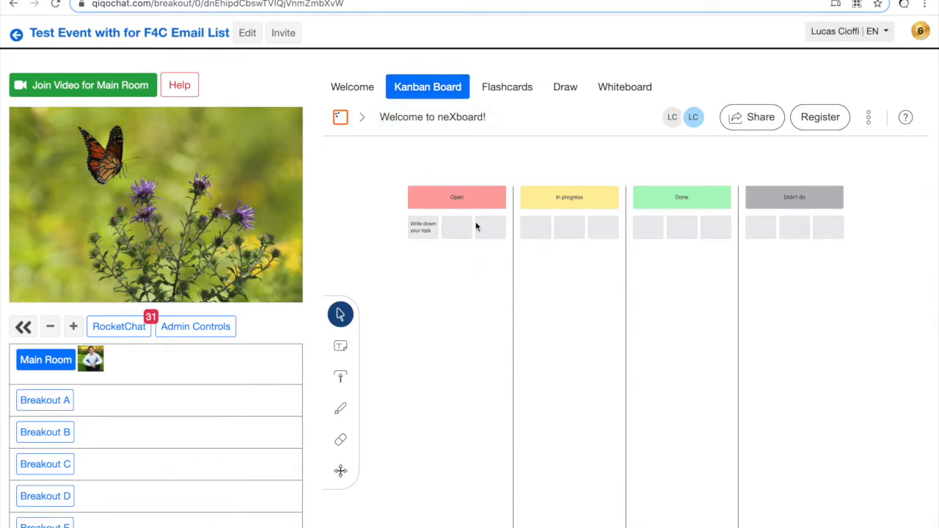
{"action": "left_click", "coordinate": [422, 240]}
{"action": "left_click_drag", "start_coordinate": [422, 242], "coordinate": [462, 285]}
{"action": "left_click", "coordinate": [504, 89]}
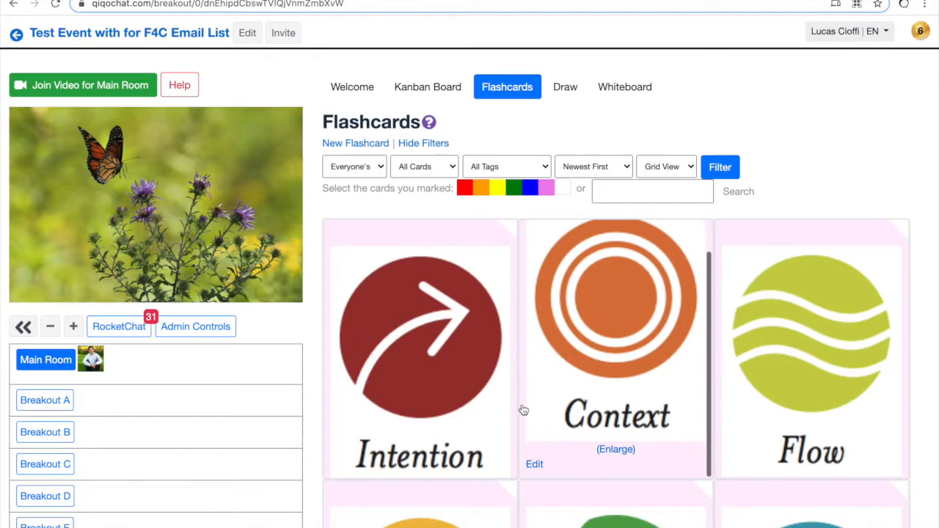
Step: Scroll the flashcard deck and flip Taking Responsibility to read its description
{"action": "scroll", "coordinate": [523, 410], "scroll_direction": "down", "scroll_amount": 3}
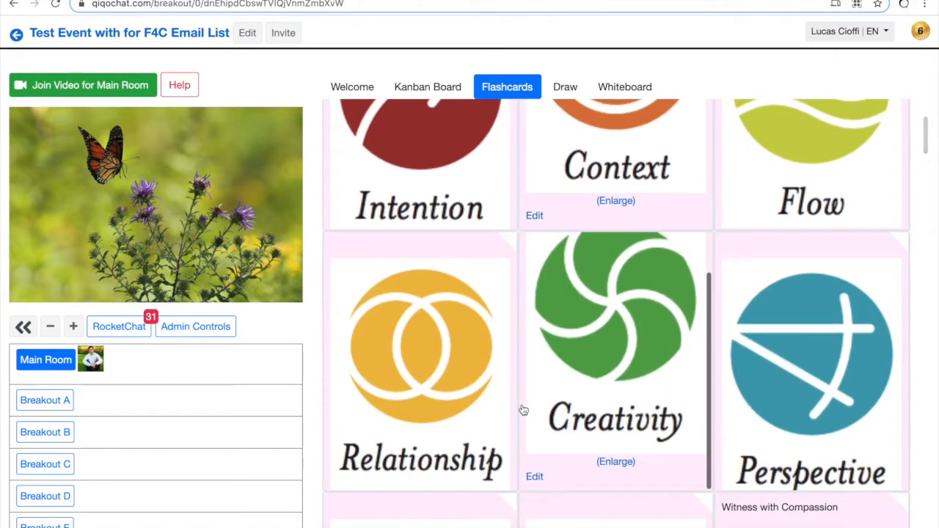
{"action": "scroll", "coordinate": [523, 410], "scroll_direction": "down", "scroll_amount": 8}
{"action": "scroll", "coordinate": [523, 410], "scroll_direction": "down", "scroll_amount": 10}
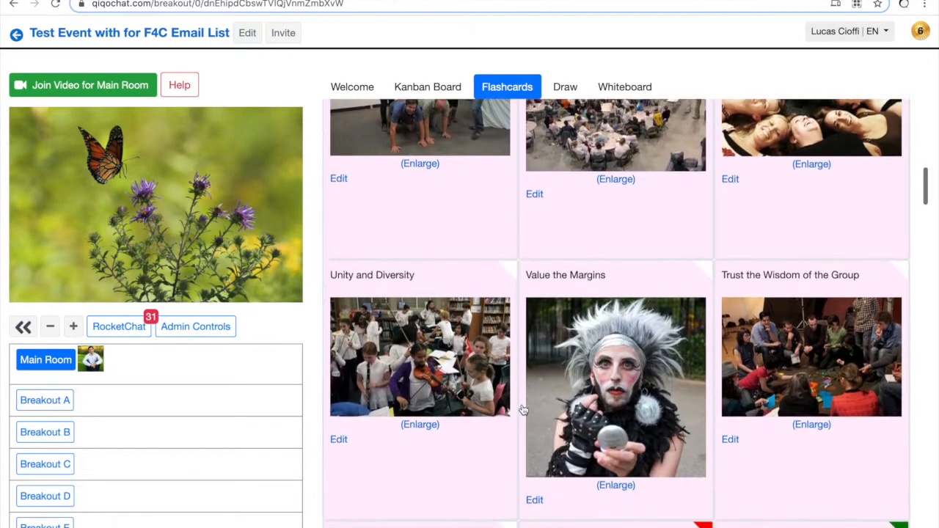
{"action": "scroll", "coordinate": [523, 410], "scroll_direction": "down", "scroll_amount": 5}
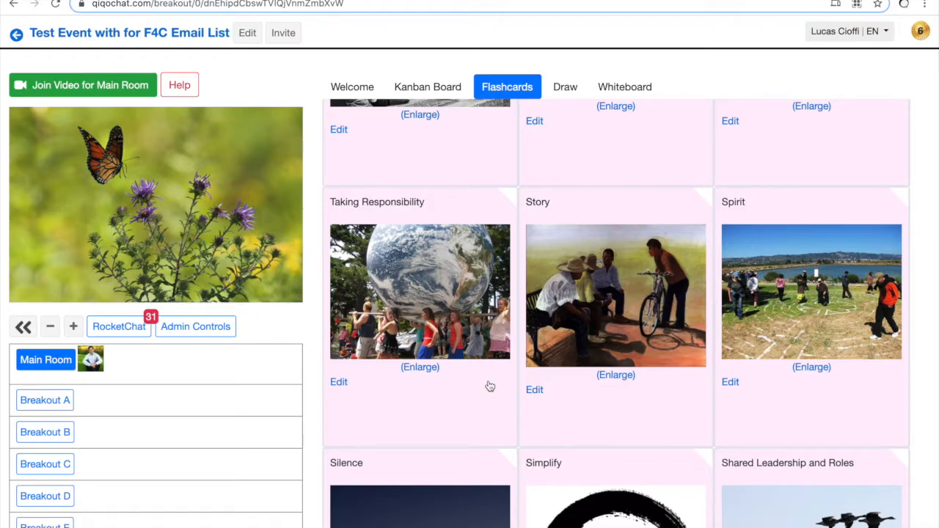
{"action": "left_click", "coordinate": [451, 345]}
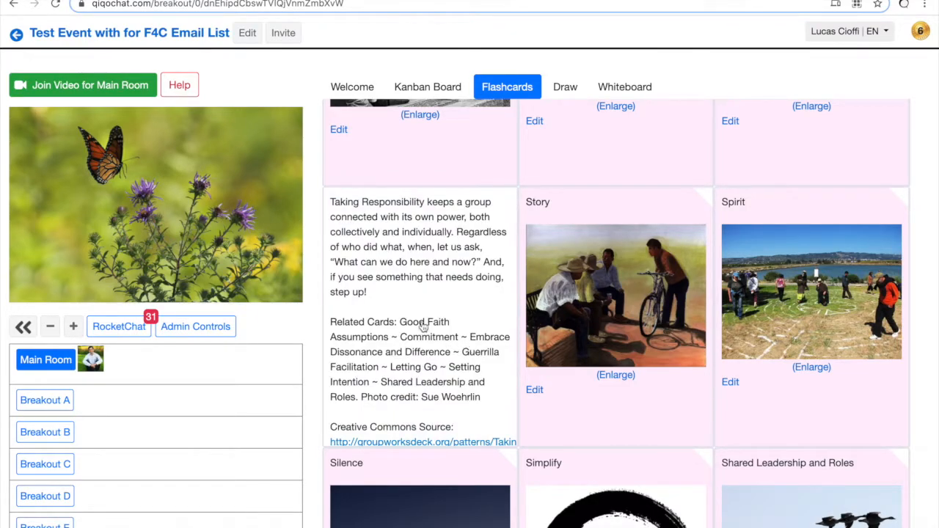
{"action": "scroll", "coordinate": [424, 333], "scroll_direction": "down", "scroll_amount": 1}
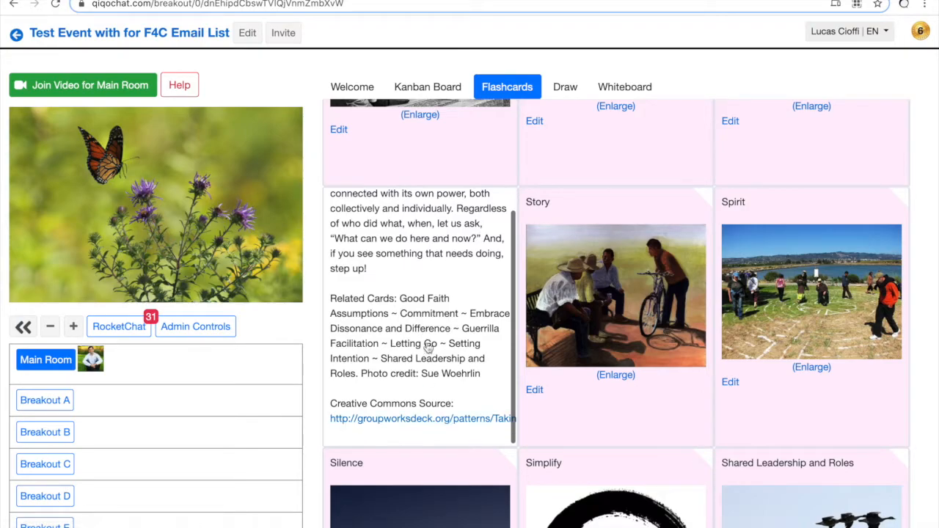
{"action": "scroll", "coordinate": [428, 347], "scroll_direction": "up", "scroll_amount": 1}
Step: Mark the Story flashcard red and the Spirit flashcard orange
{"action": "mouse_move", "coordinate": [704, 201]}
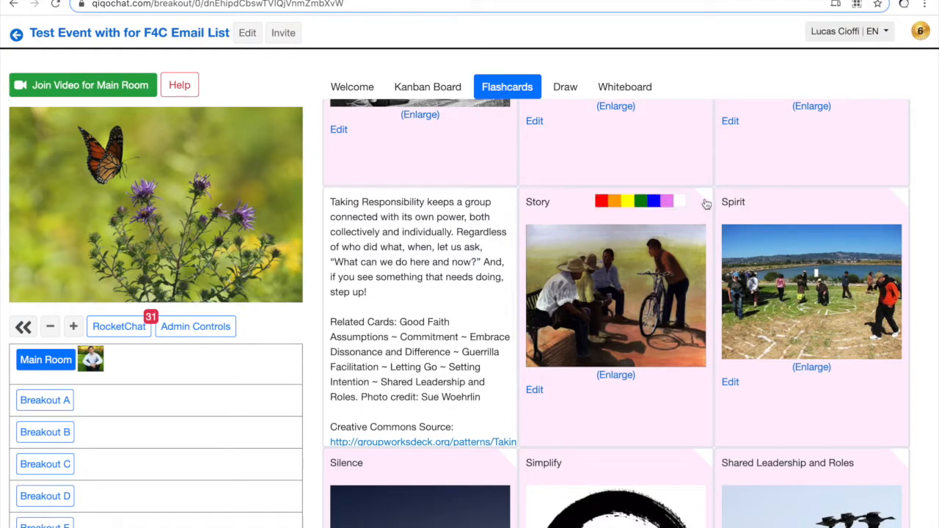
{"action": "left_click", "coordinate": [606, 210]}
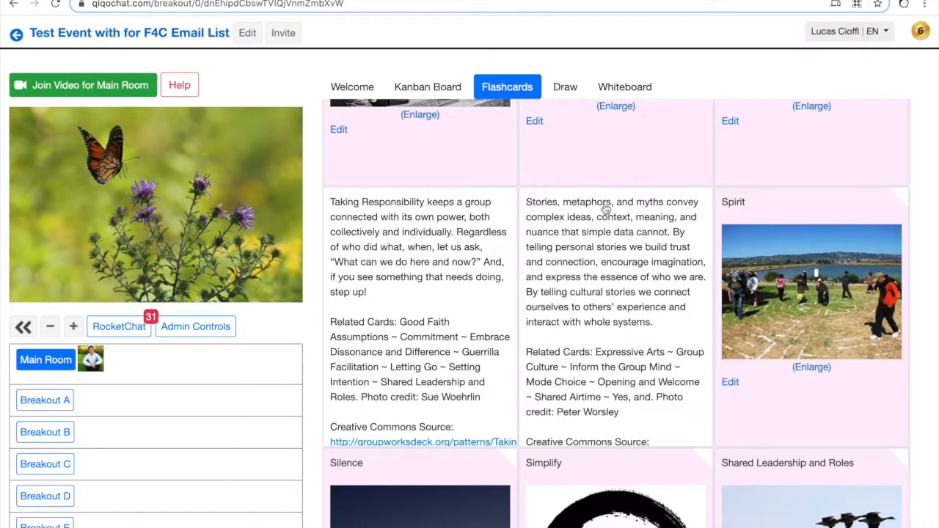
{"action": "mouse_move", "coordinate": [900, 199]}
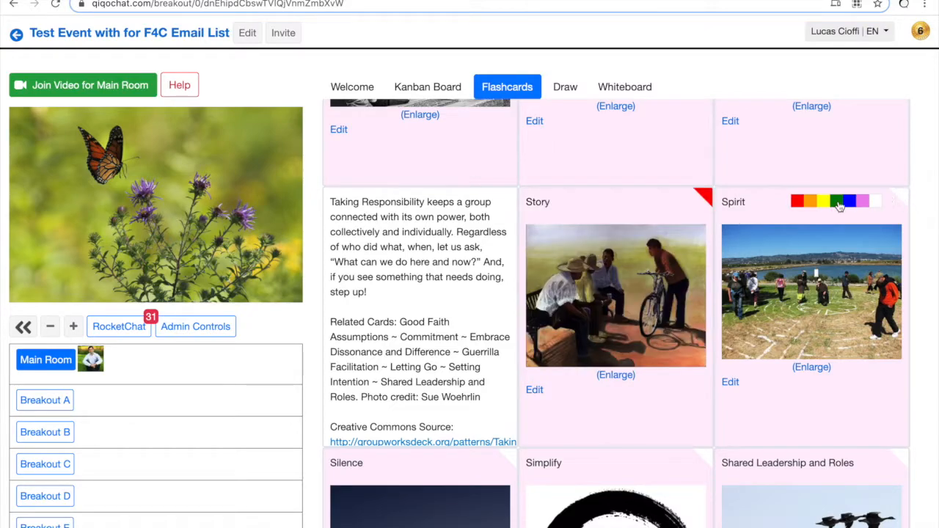
{"action": "left_click", "coordinate": [812, 202]}
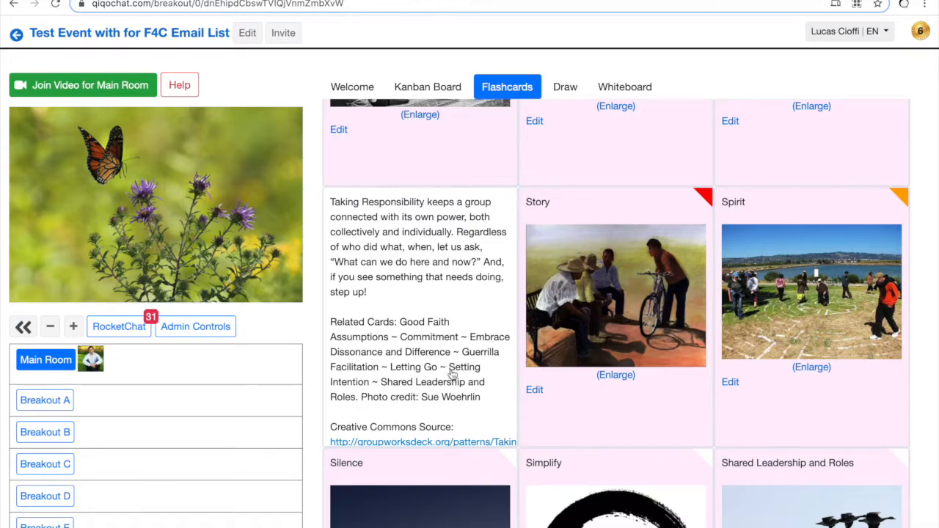
Step: Show the Taking Responsibility quiz, answer not known, flip it, and bring the quiz back
{"action": "left_click", "coordinate": [450, 377]}
{"action": "left_click", "coordinate": [437, 270]}
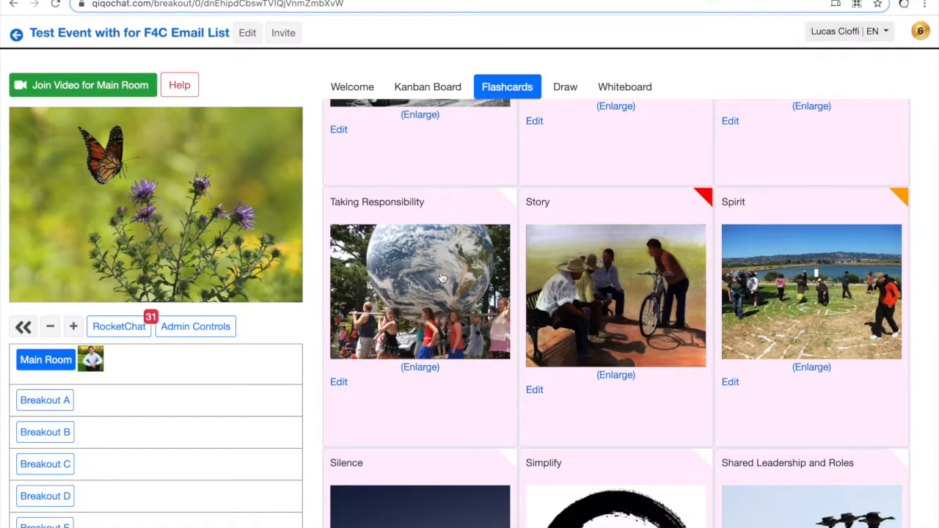
{"action": "left_click", "coordinate": [441, 277]}
{"action": "left_click", "coordinate": [449, 281]}
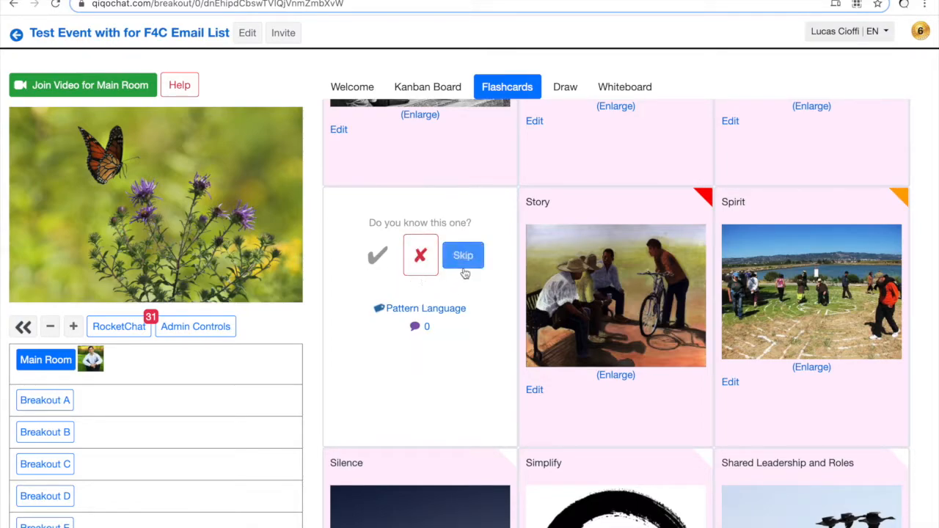
Step: Drag a green hopes sticky note onto the shared Draw canvas, then open the Miro whiteboard
{"action": "left_click", "coordinate": [566, 89]}
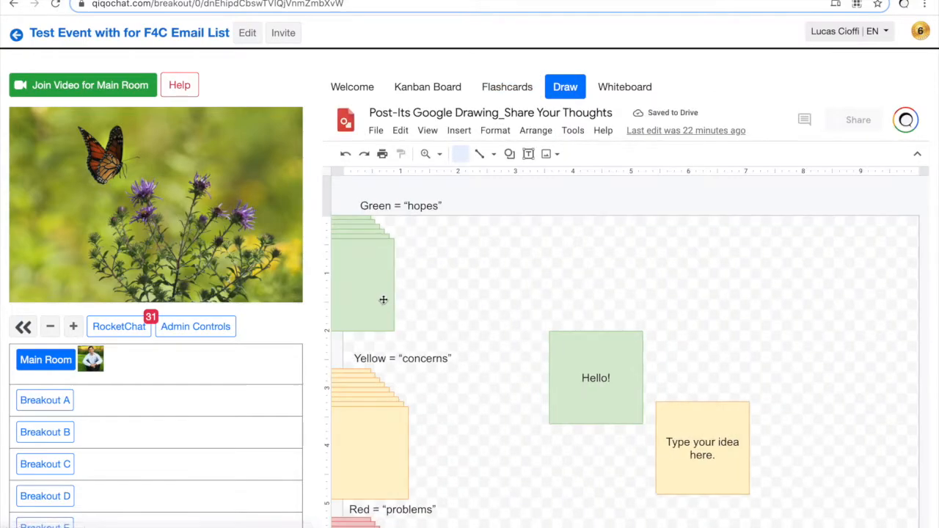
{"action": "left_click", "coordinate": [382, 299]}
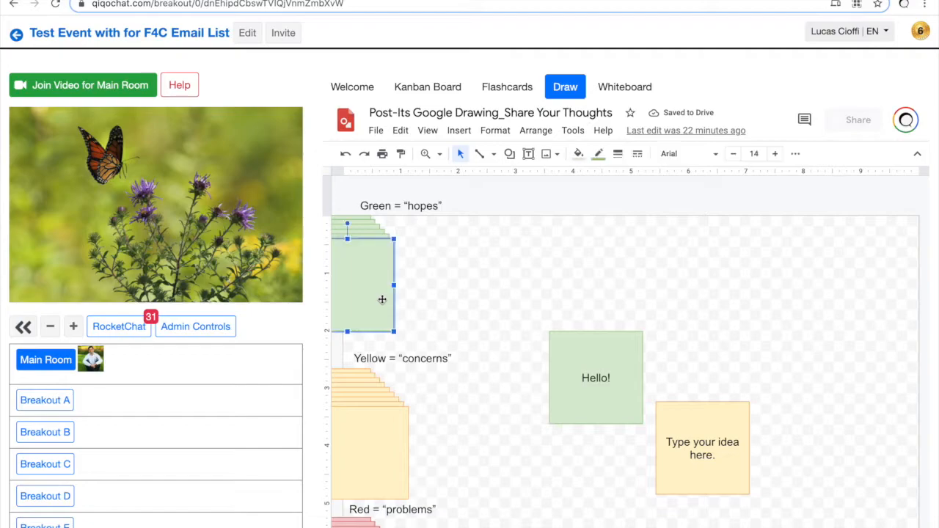
{"action": "left_click_drag", "start_coordinate": [383, 299], "coordinate": [585, 304]}
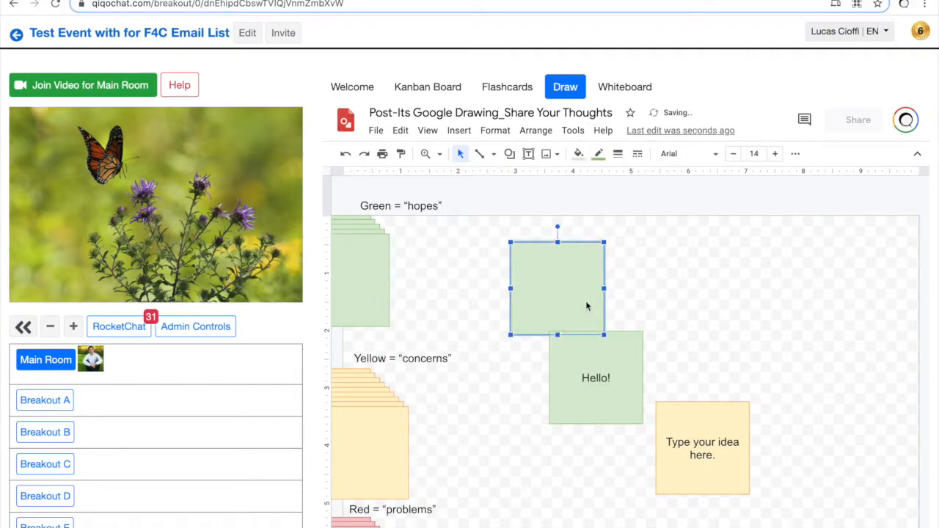
{"action": "left_click", "coordinate": [624, 88]}
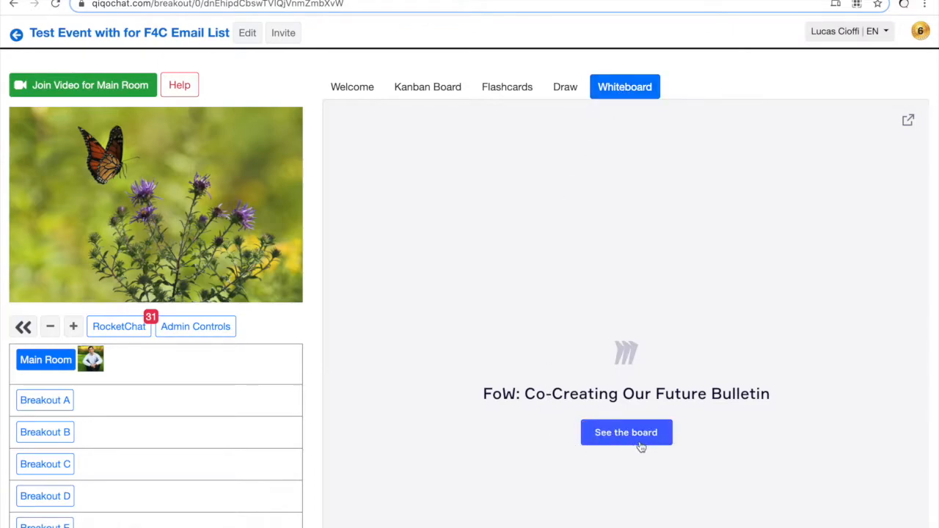
Step: Load the embedded Miro board, zoom it, and hide then restore the room list panel
{"action": "left_click", "coordinate": [644, 440]}
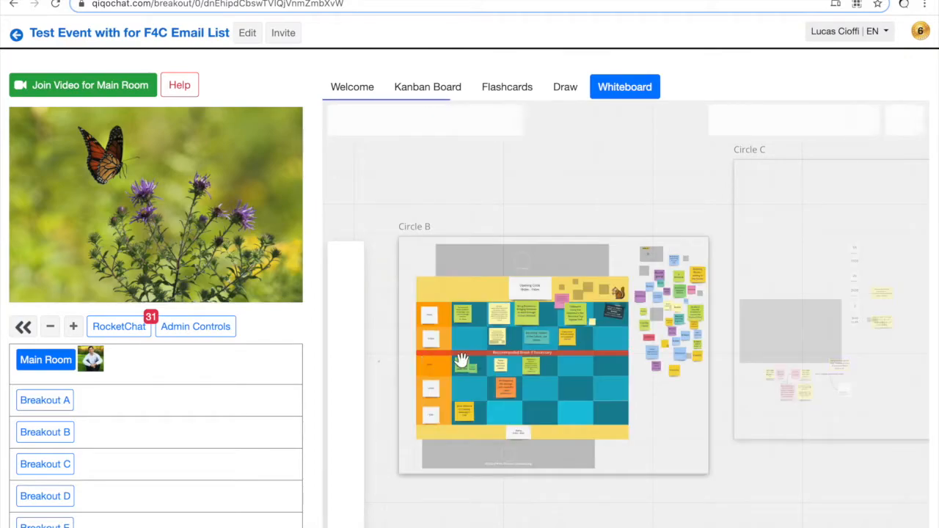
{"action": "scroll", "coordinate": [461, 360], "scroll_direction": "up", "scroll_amount": 5}
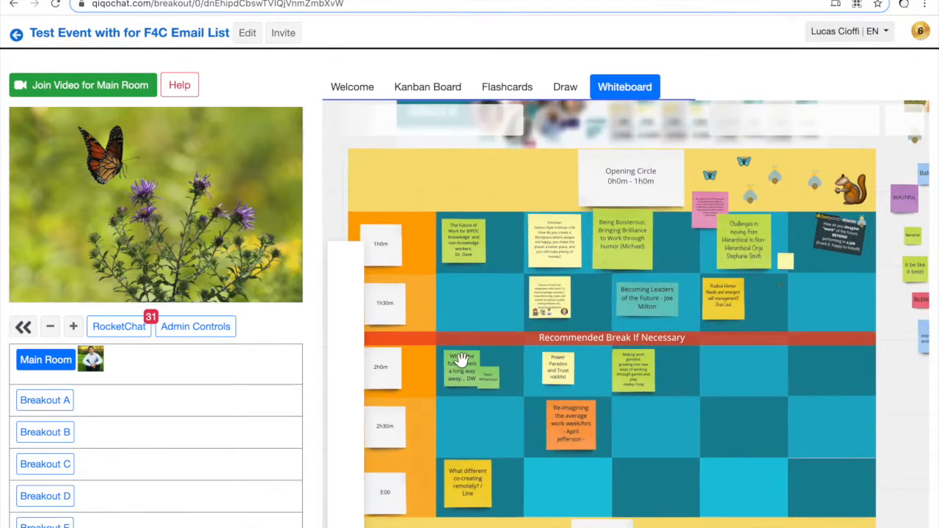
{"action": "scroll", "coordinate": [461, 360], "scroll_direction": "down", "scroll_amount": 3}
{"action": "scroll", "coordinate": [462, 360], "scroll_direction": "down", "scroll_amount": 3}
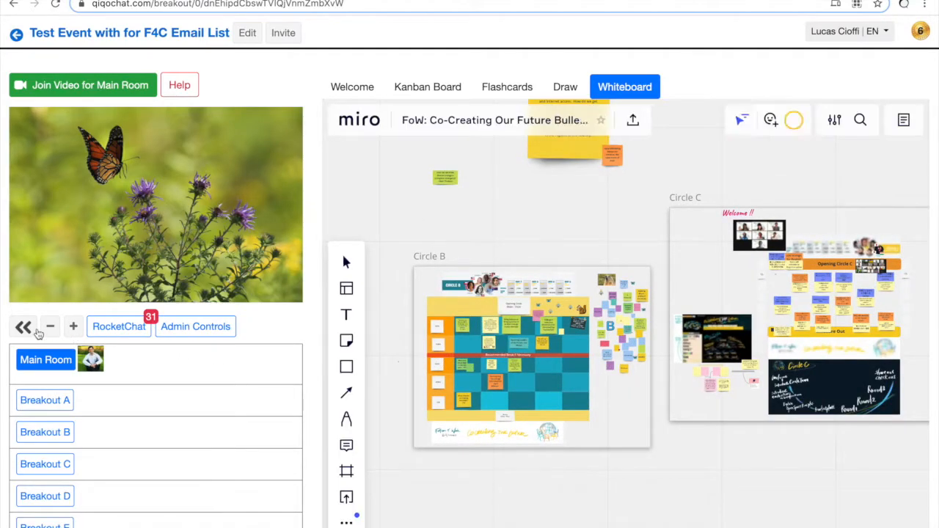
{"action": "left_click", "coordinate": [24, 328]}
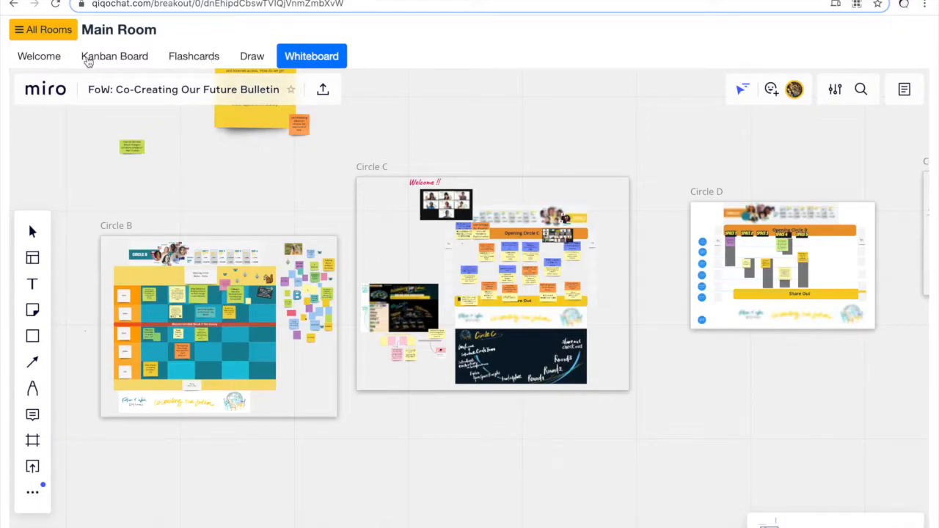
{"action": "left_click", "coordinate": [47, 31]}
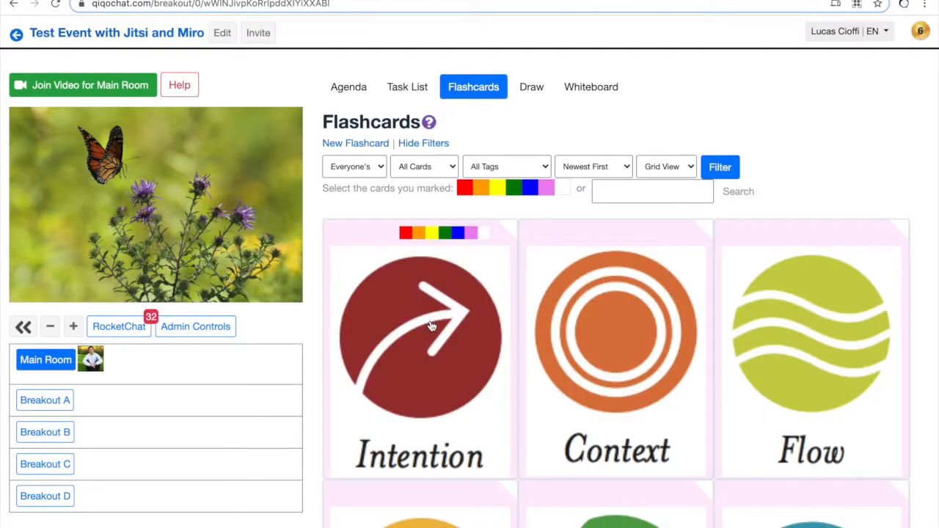
Step: Copy the Intention flashcard image and paste it into the drawing's upper right
{"action": "right_click", "coordinate": [431, 325]}
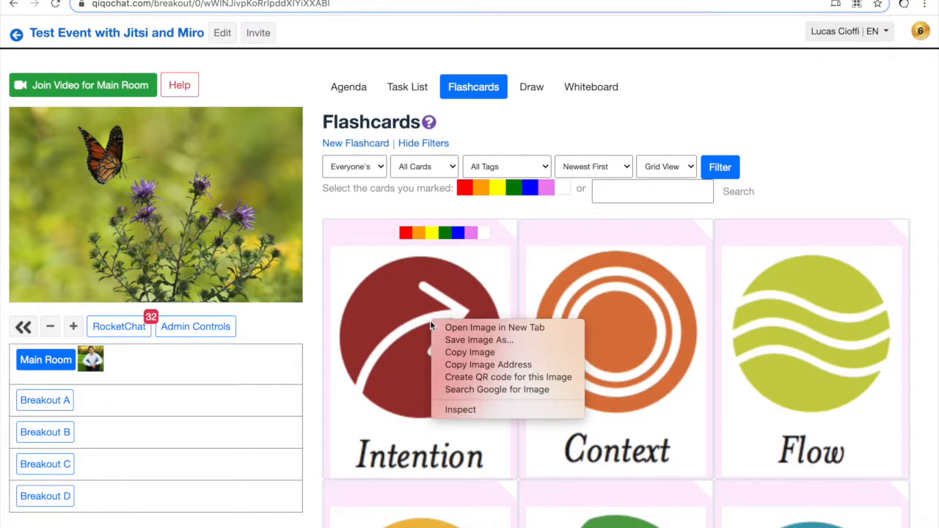
{"action": "left_click", "coordinate": [484, 353]}
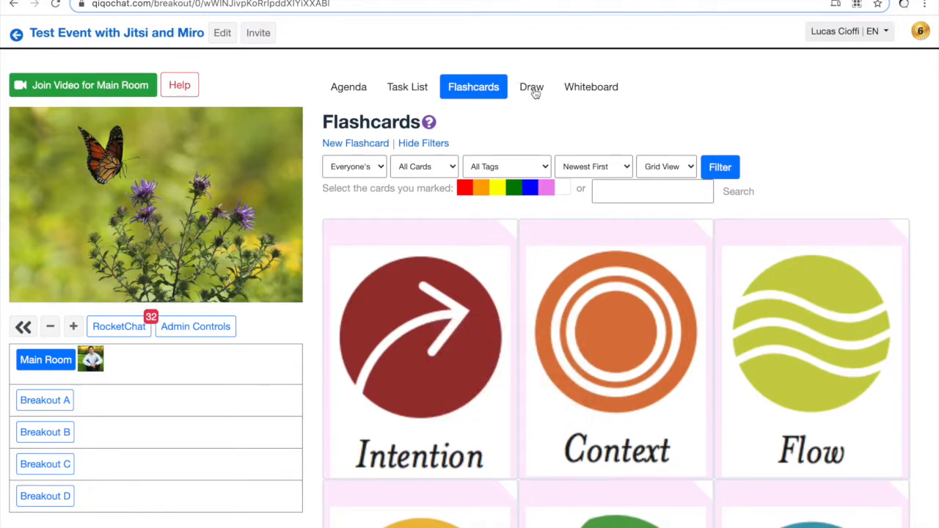
{"action": "left_click", "coordinate": [534, 89]}
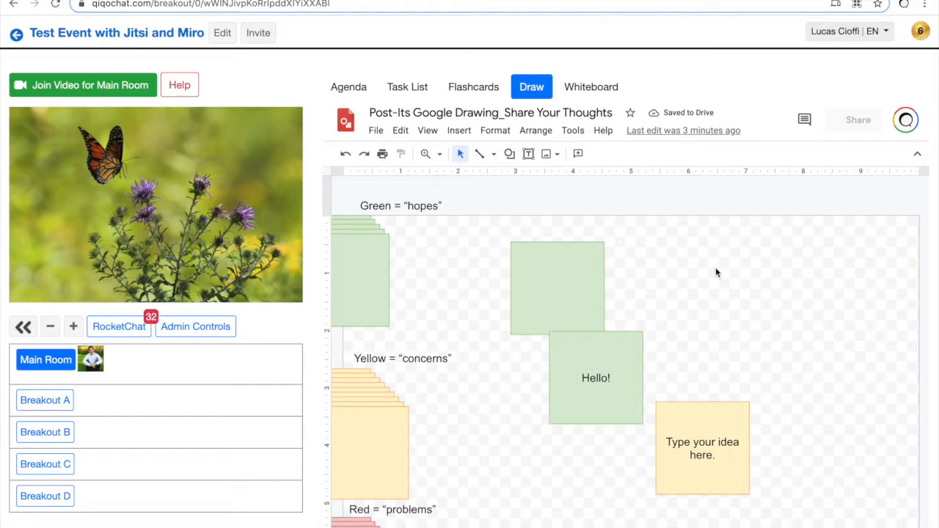
{"action": "key", "text": "ctrl+v"}
{"action": "left_click_drag", "start_coordinate": [654, 397], "coordinate": [754, 253]}
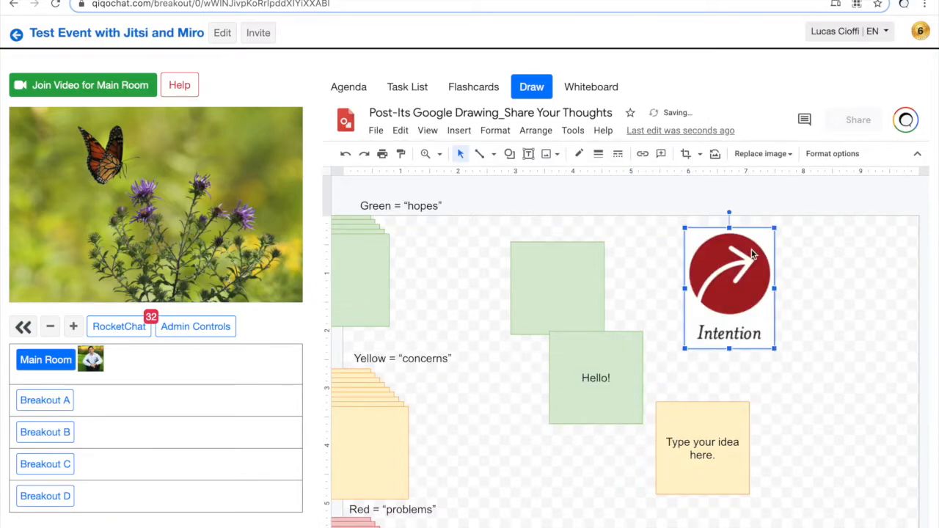
{"action": "left_click", "coordinate": [596, 212]}
Step: Draw a small circle above the green notes, duplicate it, and spread two copies apart
{"action": "left_click", "coordinate": [509, 153]}
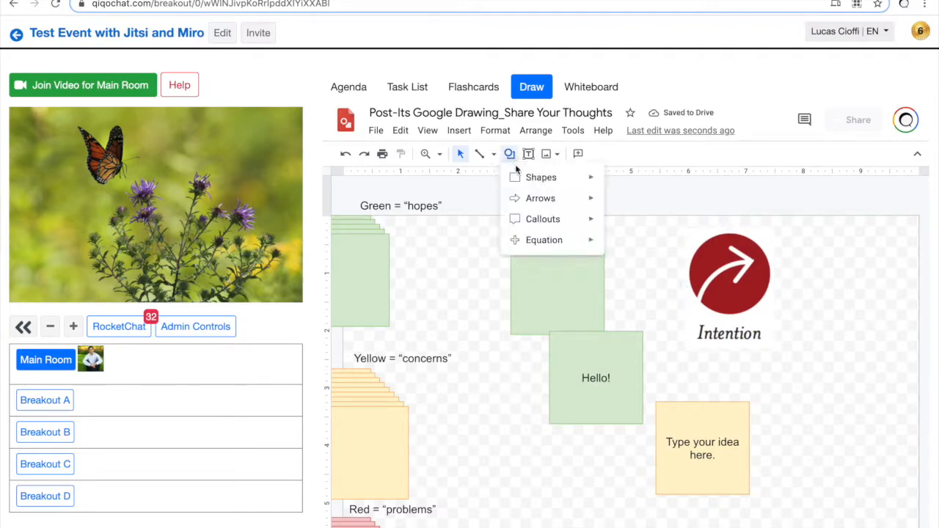
{"action": "left_click", "coordinate": [615, 208]}
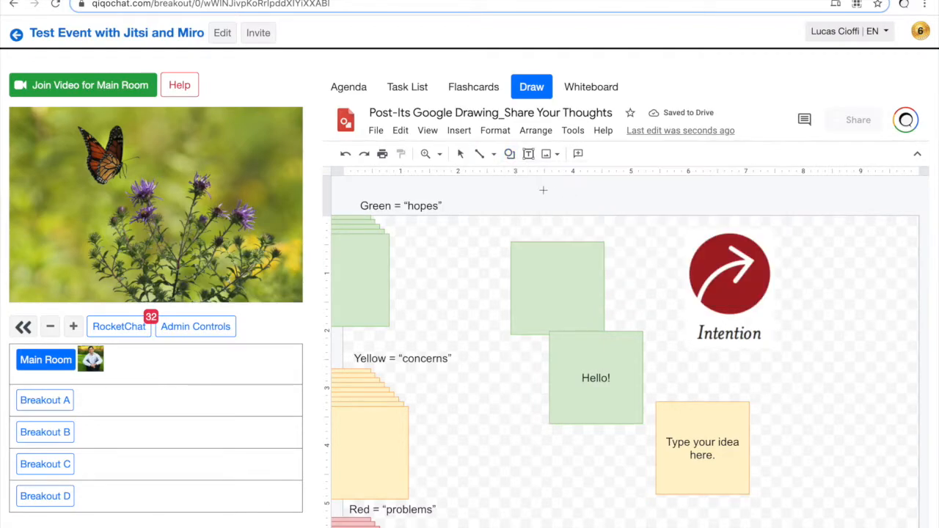
{"action": "left_click_drag", "start_coordinate": [534, 192], "coordinate": [559, 222]}
{"action": "key", "text": "ctrl+d"}
{"action": "key", "text": "ctrl+d"}
{"action": "key", "text": "ctrl+d"}
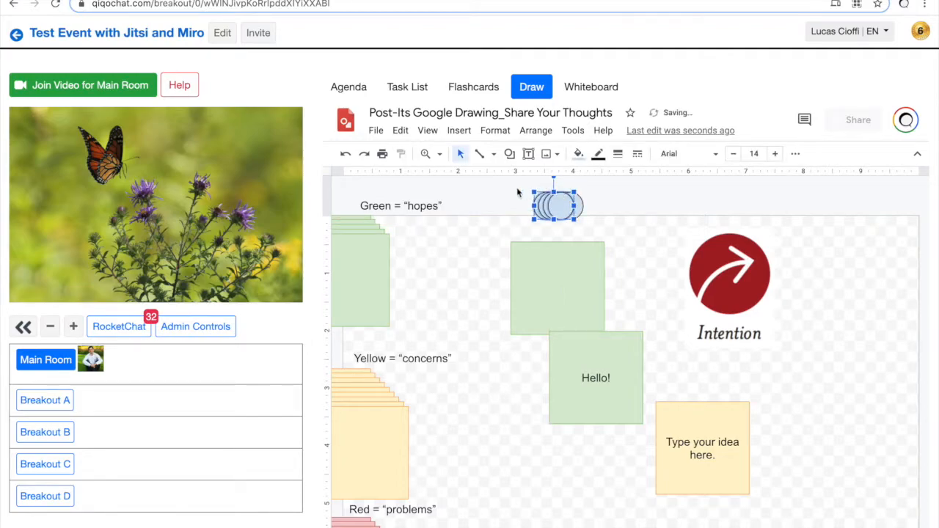
{"action": "left_click_drag", "start_coordinate": [516, 188], "coordinate": [591, 218]}
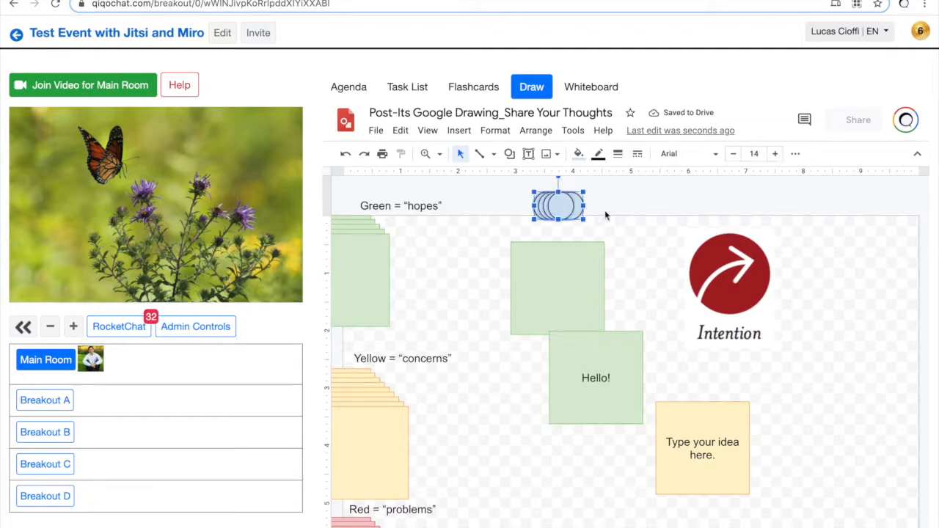
{"action": "left_click", "coordinate": [601, 203]}
{"action": "left_click_drag", "start_coordinate": [559, 203], "coordinate": [521, 335]}
{"action": "left_click_drag", "start_coordinate": [561, 204], "coordinate": [570, 331]}
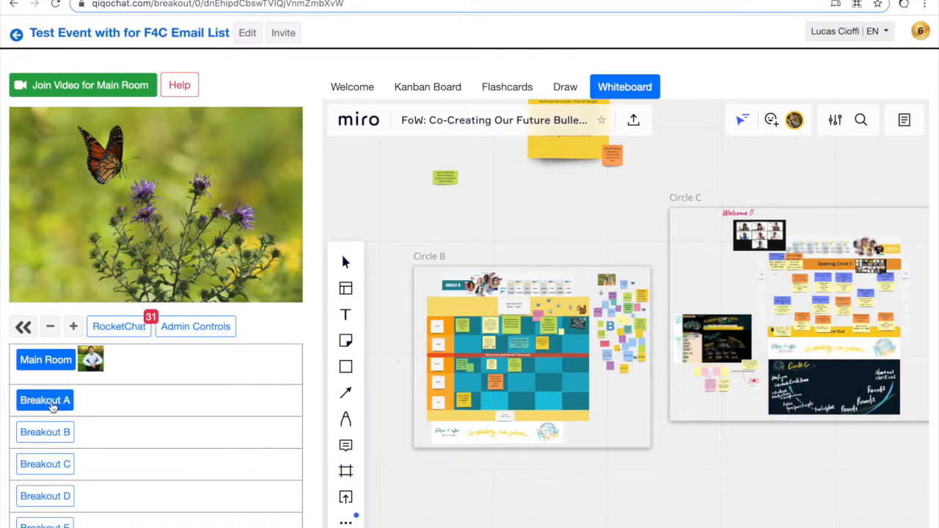
Step: Enter the Breakout A room from the room list
{"action": "left_click", "coordinate": [51, 408]}
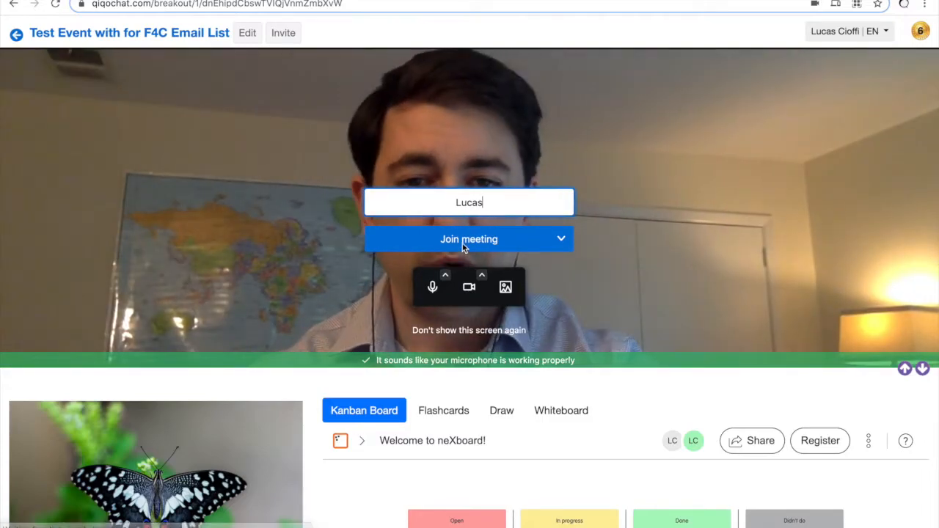
Step: Join Breakout A's video meeting, then view its Flashcards and the Post-Its drawing
{"action": "left_click", "coordinate": [455, 242]}
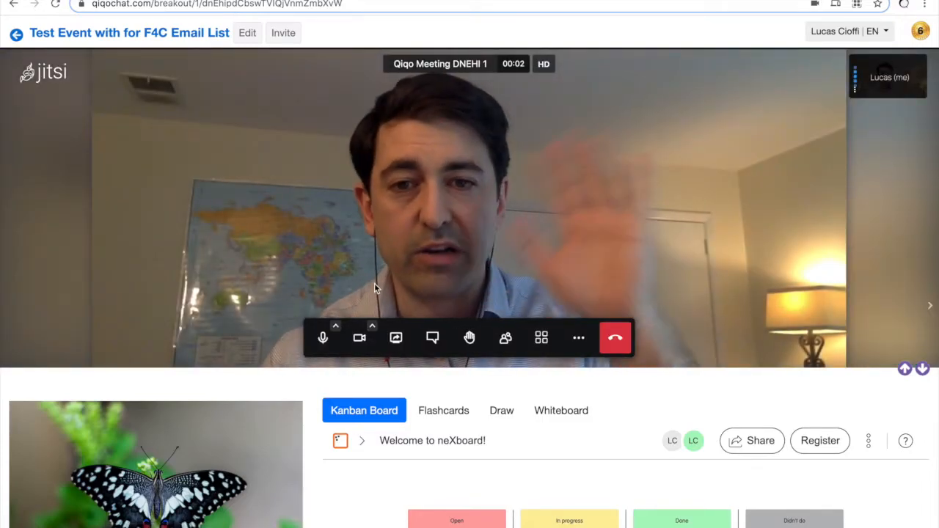
{"action": "scroll", "coordinate": [295, 434], "scroll_direction": "down", "scroll_amount": 3}
{"action": "scroll", "coordinate": [295, 439], "scroll_direction": "down", "scroll_amount": 1}
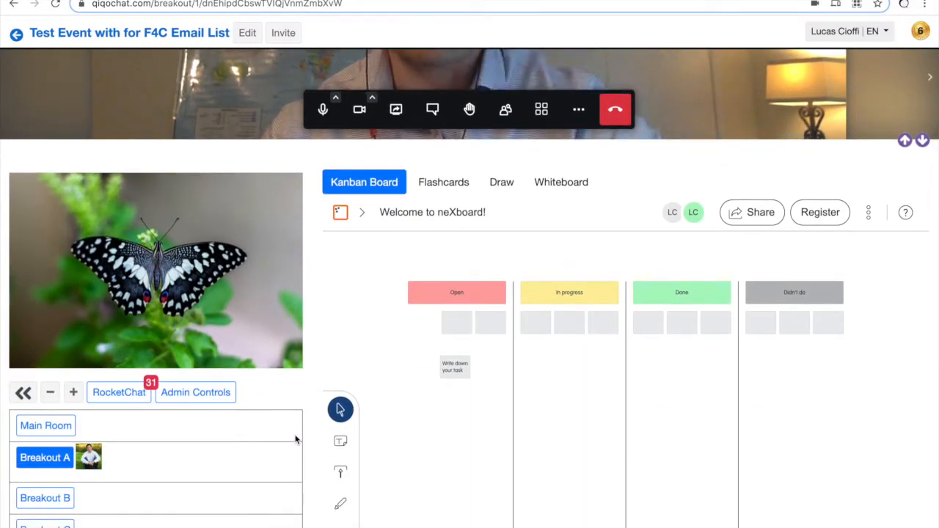
{"action": "left_click", "coordinate": [449, 184]}
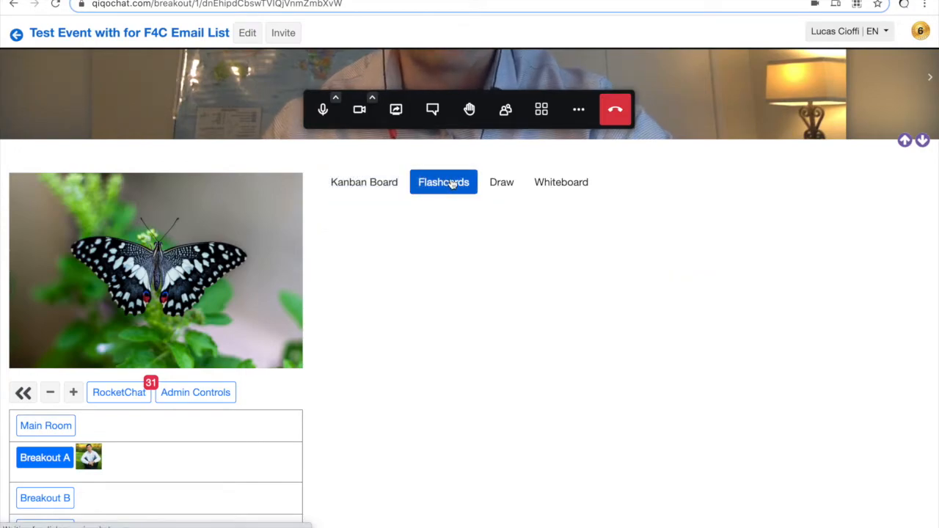
{"action": "left_click", "coordinate": [504, 185]}
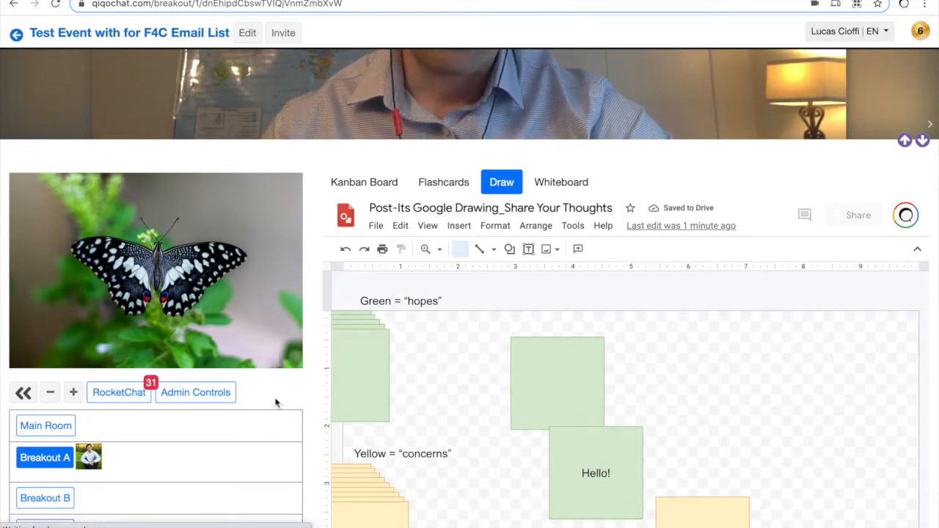
Step: From Admin Controls, send a simple notification 'Please return to the main room in 5 minutes' to all breakouts
{"action": "left_click", "coordinate": [199, 395]}
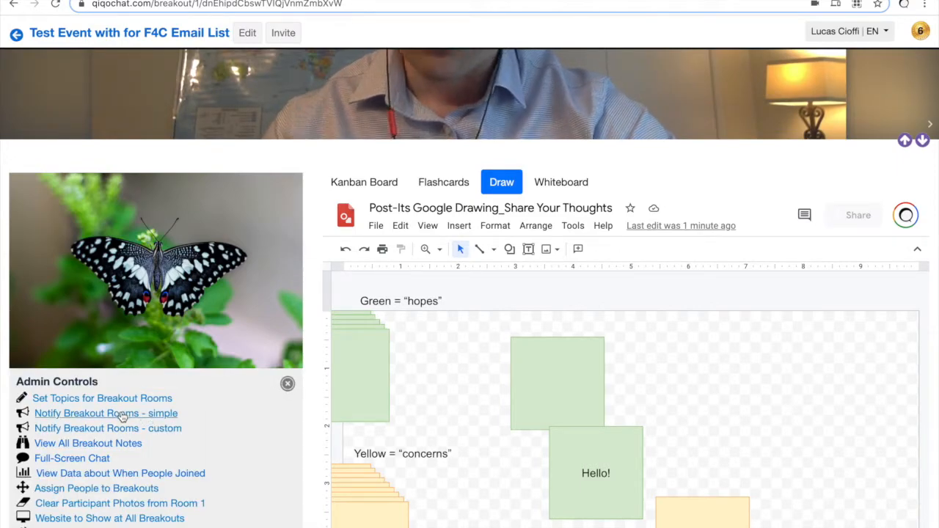
{"action": "left_click", "coordinate": [123, 415]}
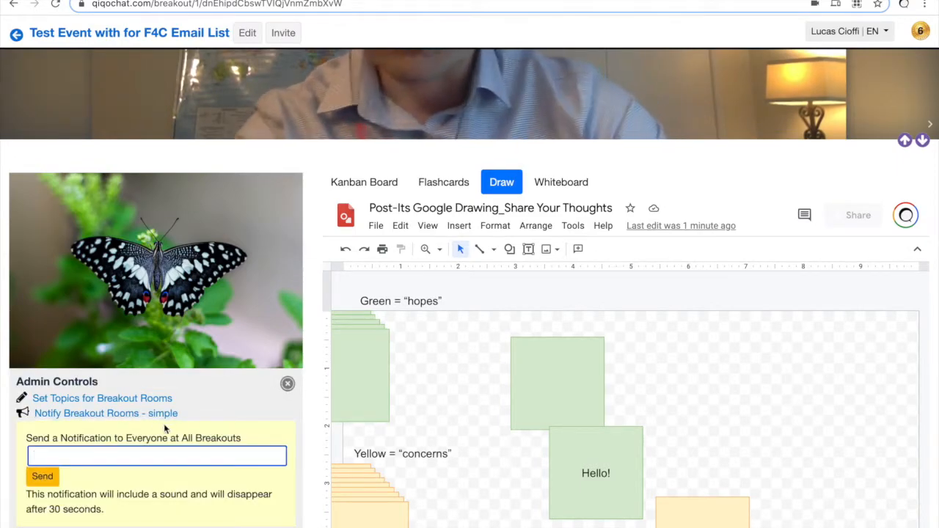
{"action": "type", "text": "Please ret"}
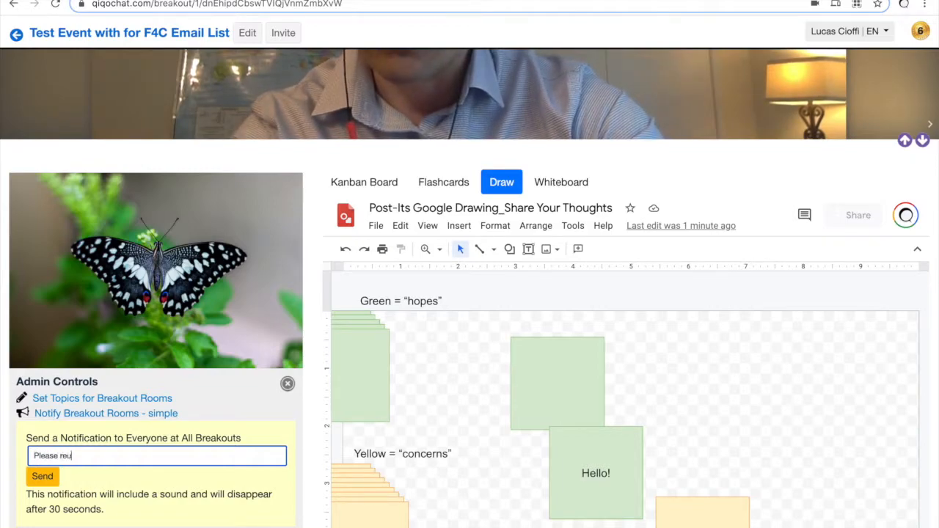
{"action": "type", "text": "urn to the main "}
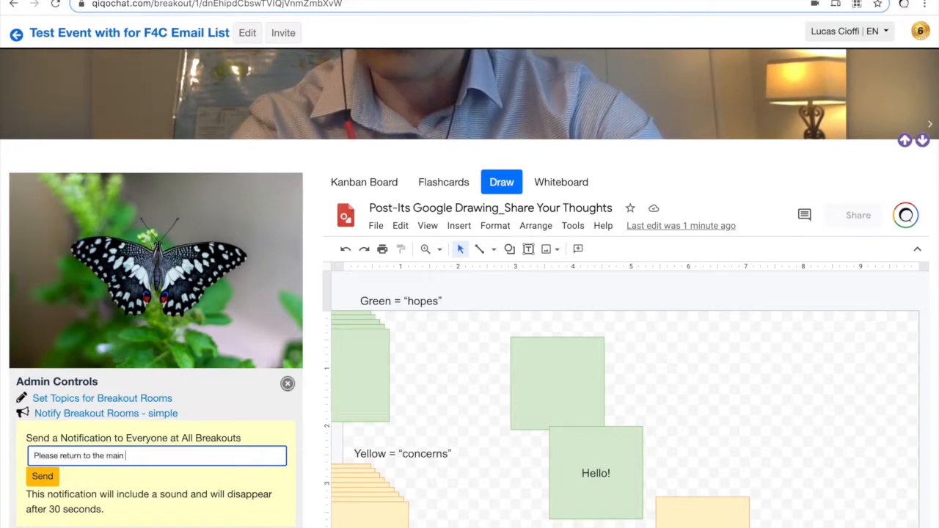
{"action": "type", "text": "room in 5 minutes"}
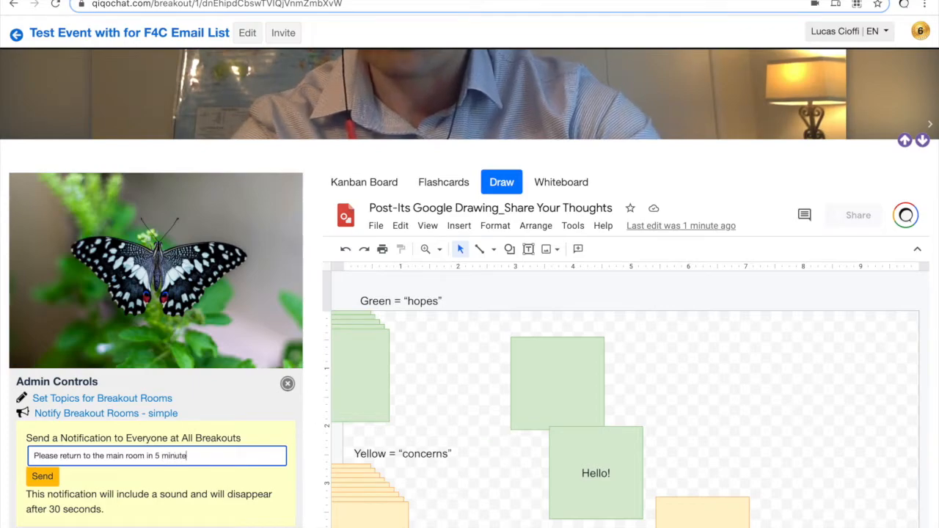
{"action": "key", "text": "Return"}
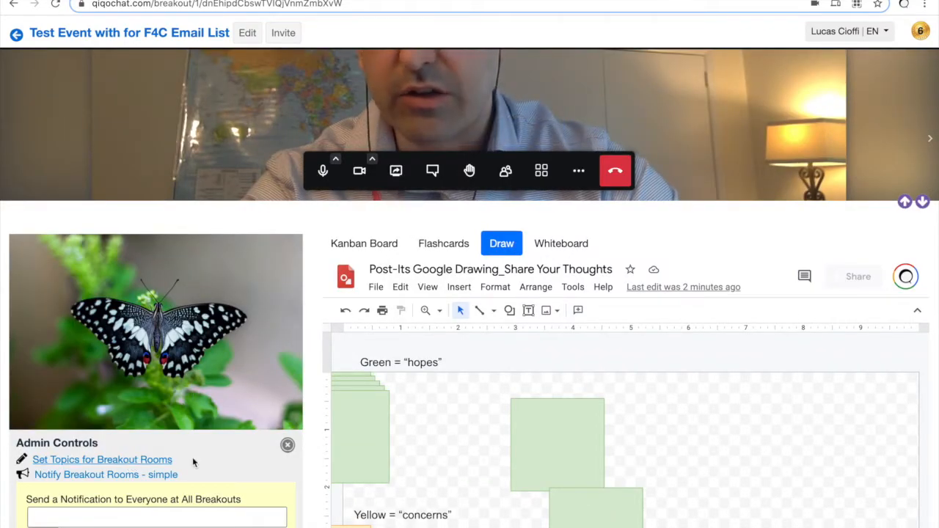
Step: Send the same return-to-main-room message as a custom breakout notification
{"action": "scroll", "coordinate": [223, 466], "scroll_direction": "down", "scroll_amount": 2}
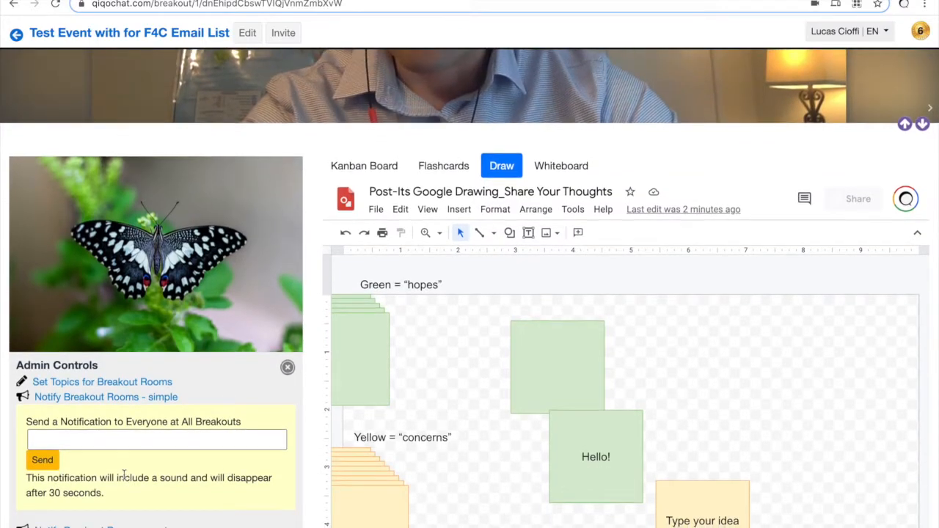
{"action": "scroll", "coordinate": [126, 479], "scroll_direction": "down", "scroll_amount": 2}
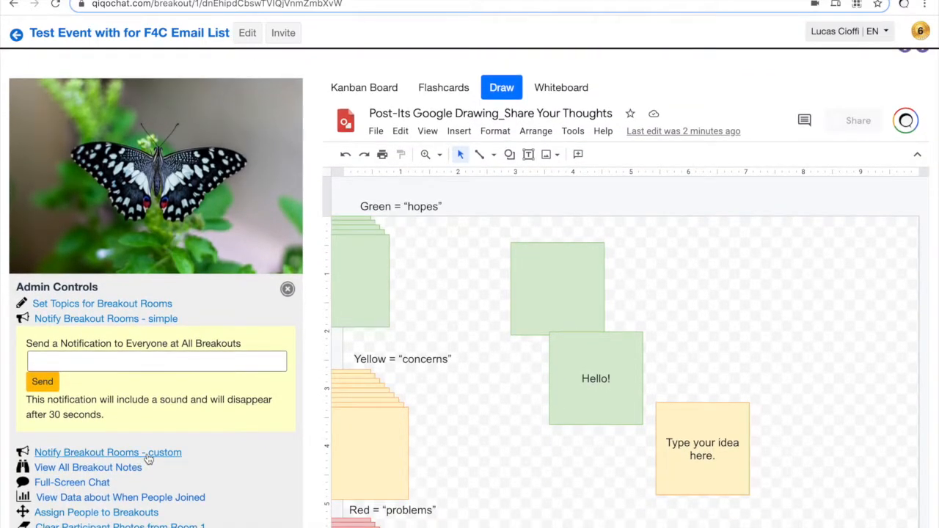
{"action": "left_click", "coordinate": [148, 458]}
{"action": "type", "text": "Please"}
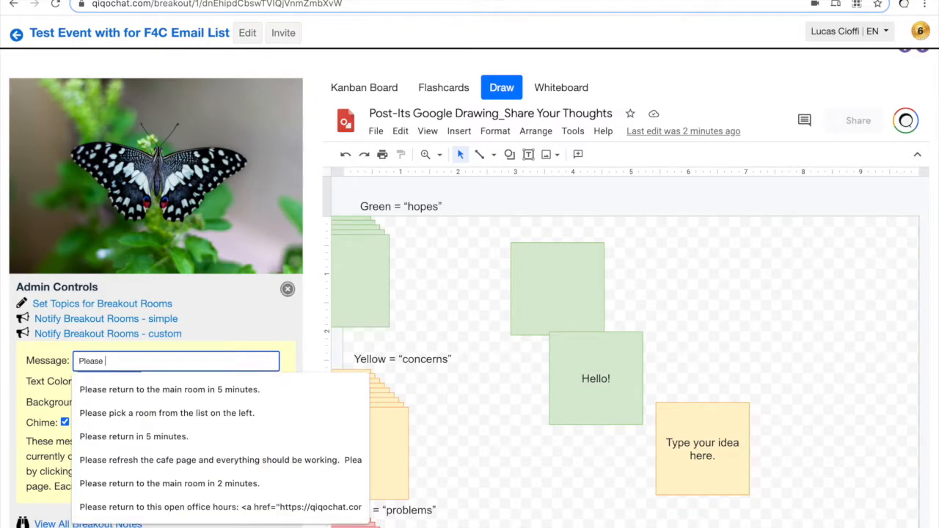
{"action": "key", "text": "Down"}
{"action": "key", "text": "Return"}
{"action": "key", "text": "Return"}
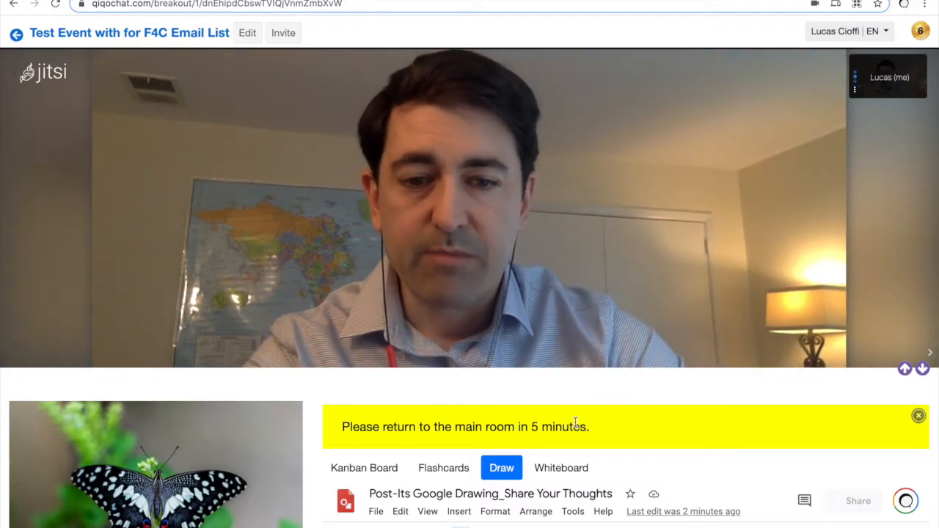
Step: Dismiss the return-to-main-room banner and collapse the custom notification form
{"action": "left_click", "coordinate": [917, 416]}
{"action": "scroll", "coordinate": [286, 454], "scroll_direction": "down", "scroll_amount": 3}
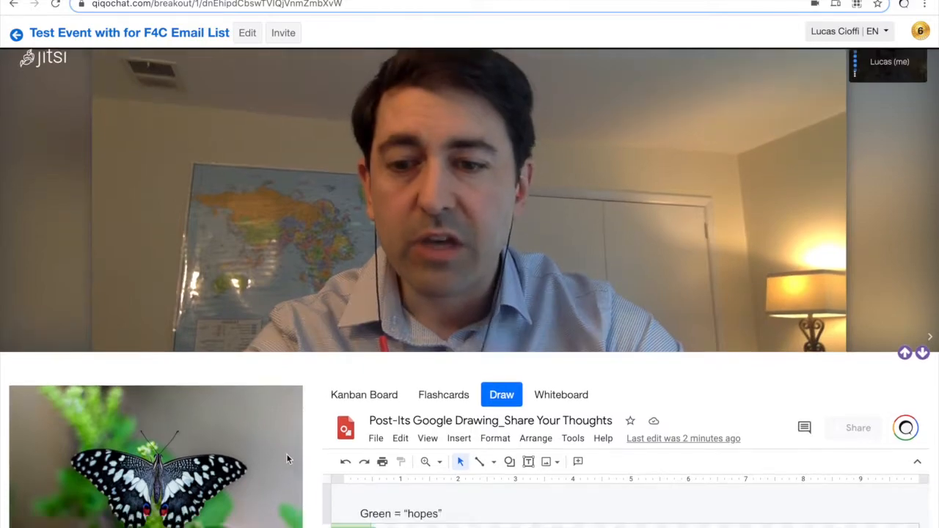
{"action": "scroll", "coordinate": [286, 453], "scroll_direction": "down", "scroll_amount": 5}
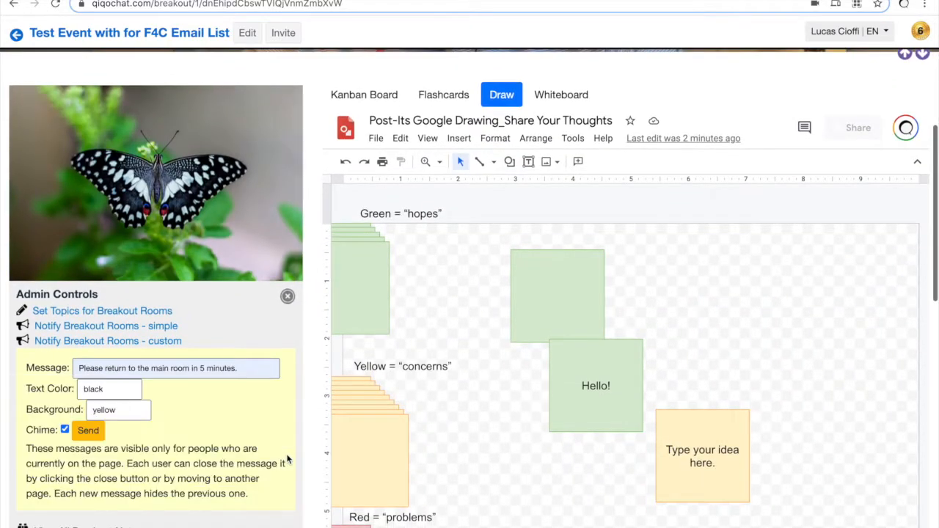
{"action": "left_click", "coordinate": [138, 343]}
{"action": "left_click", "coordinate": [138, 343]}
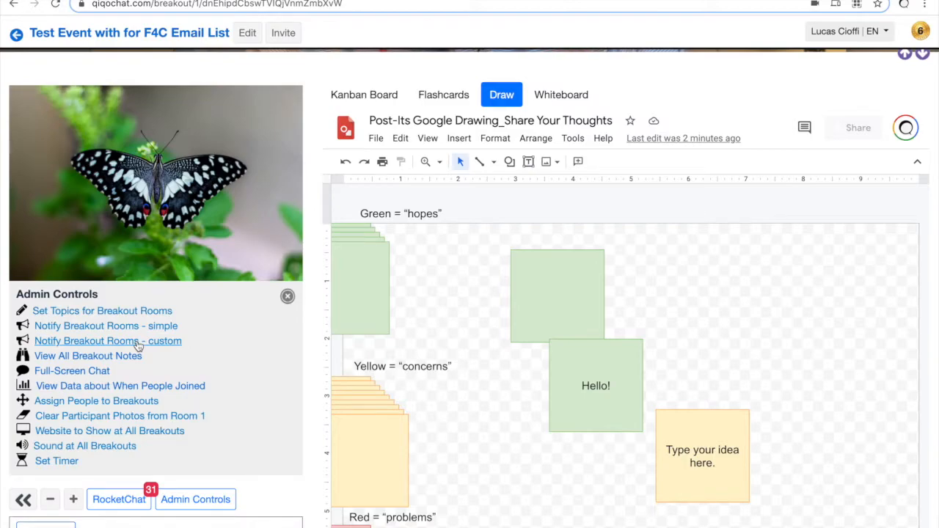
Step: In Assign People to Breakouts, try Send! and Shuffle, then change people per breakout from 5 to 4
{"action": "left_click", "coordinate": [101, 401]}
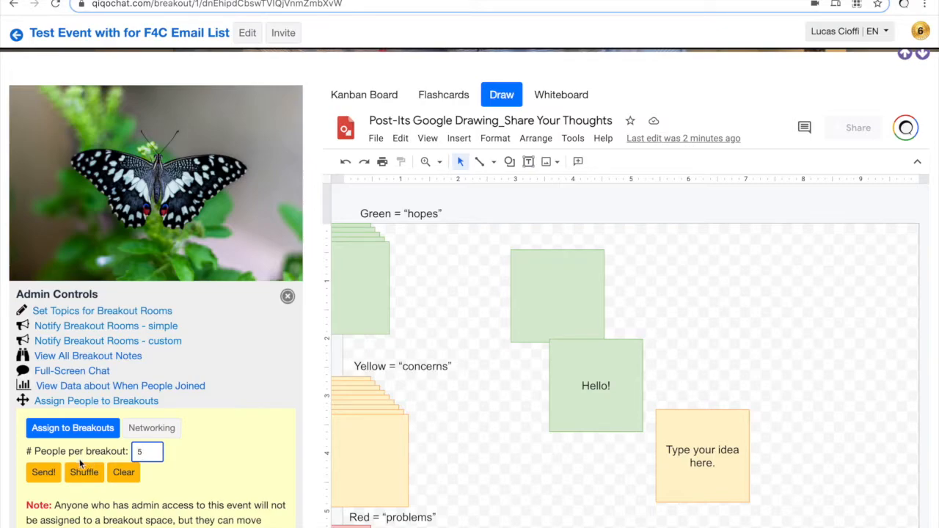
{"action": "left_click", "coordinate": [42, 471]}
{"action": "scroll", "coordinate": [254, 460], "scroll_direction": "down", "scroll_amount": 1}
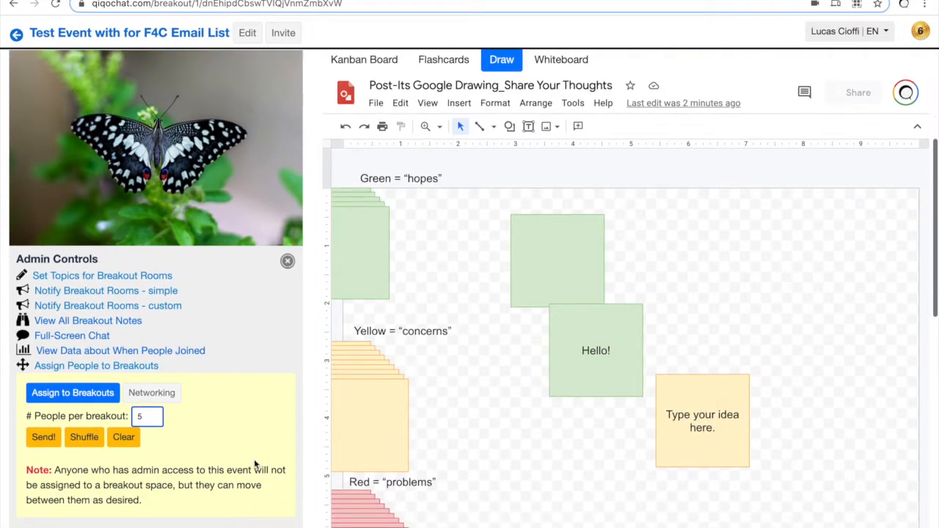
{"action": "left_click", "coordinate": [85, 437]}
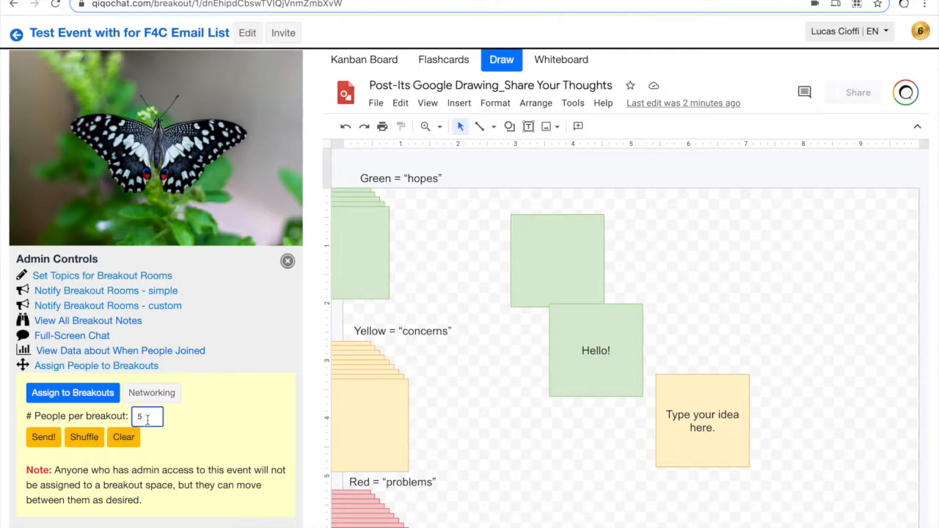
{"action": "key", "text": "BackSpace"}
Step: Close Admin Controls and switch the Agenda URL ending from 'preview' to 'edit', then back to 'preview'
{"action": "left_click", "coordinate": [287, 262]}
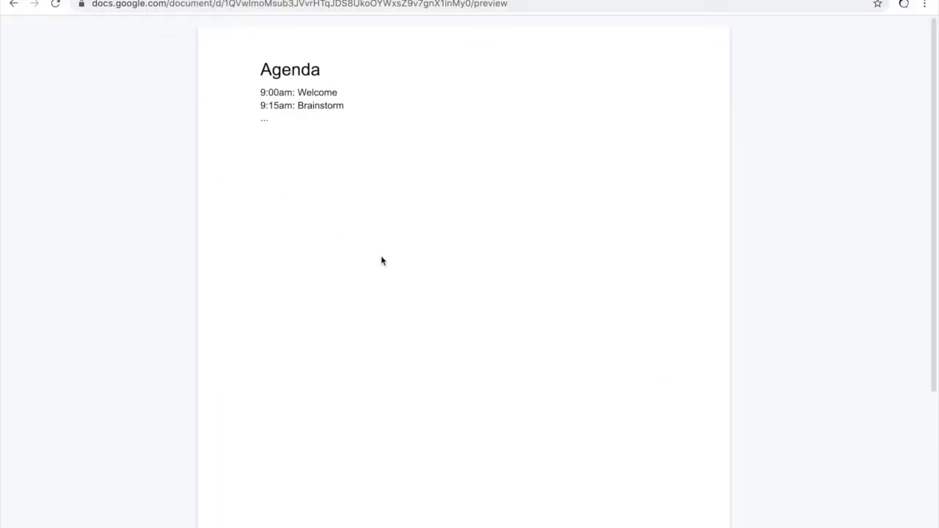
{"action": "double_click", "coordinate": [485, 3]}
{"action": "type", "text": "edit"}
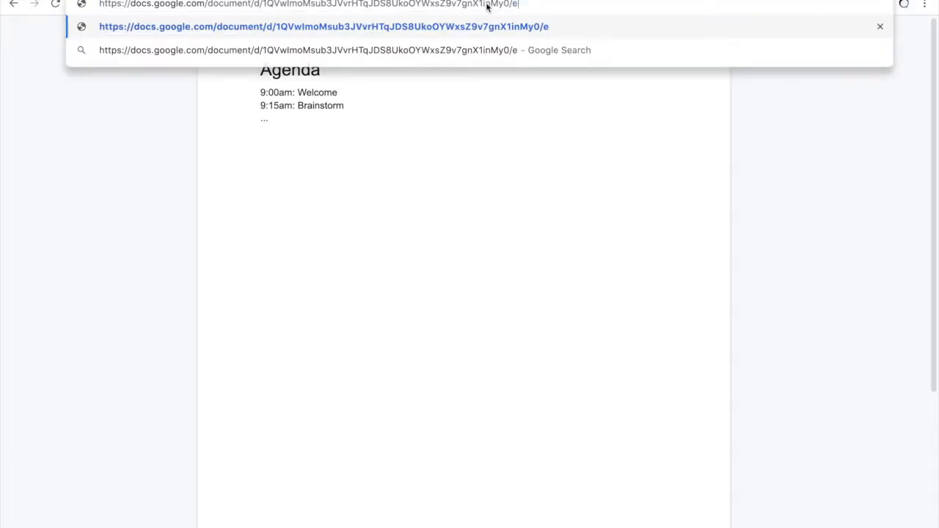
{"action": "key", "text": "Return"}
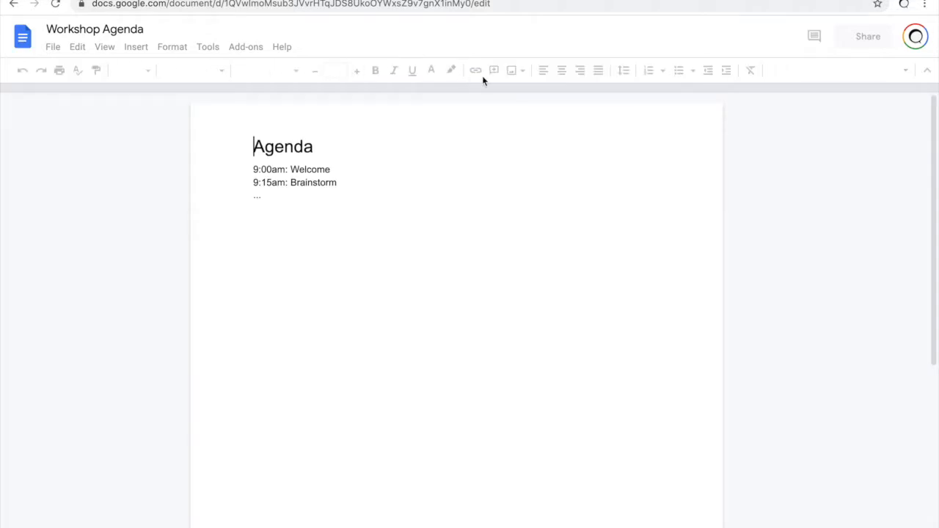
{"action": "double_click", "coordinate": [479, 5]}
{"action": "type", "text": "preview"}
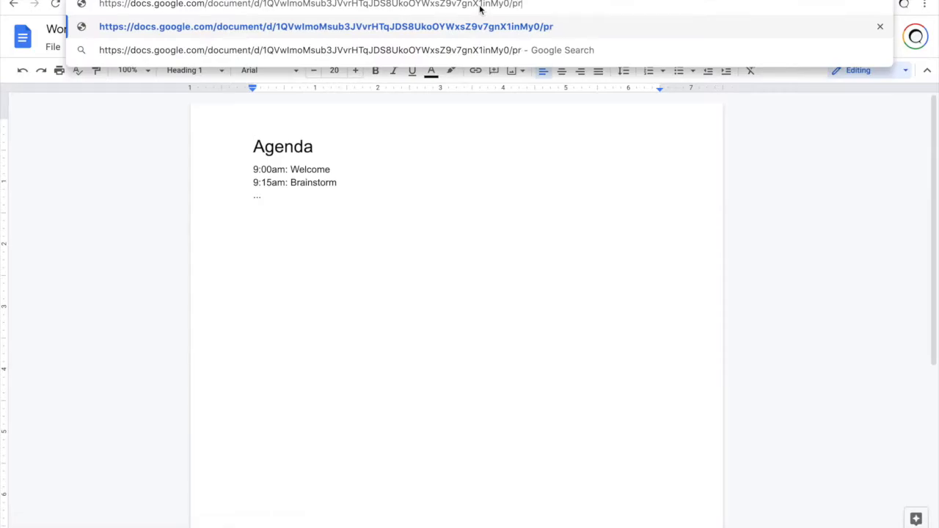
{"action": "key", "text": "Return"}
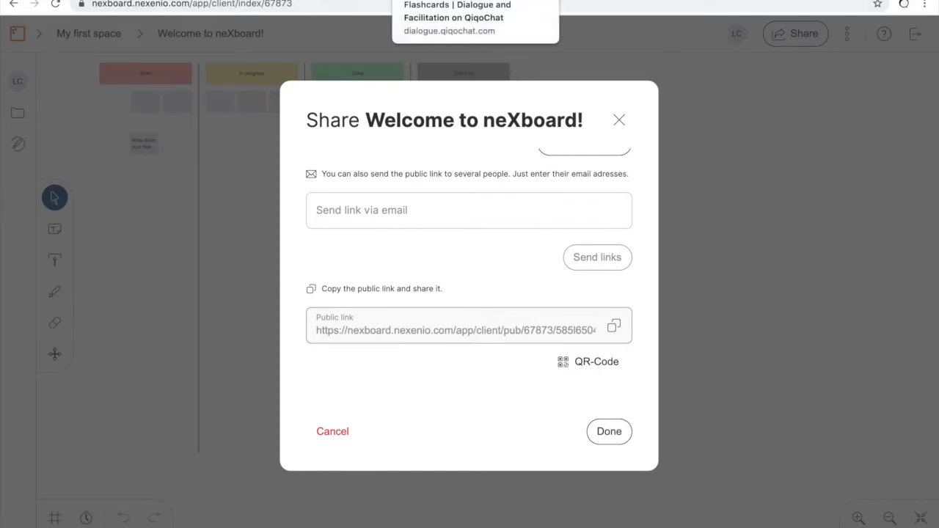
Step: Switch to the 'Flashcards | Dialogue and Facilitation on QiqoChat' browser tab
{"action": "left_click", "coordinate": [400, 0]}
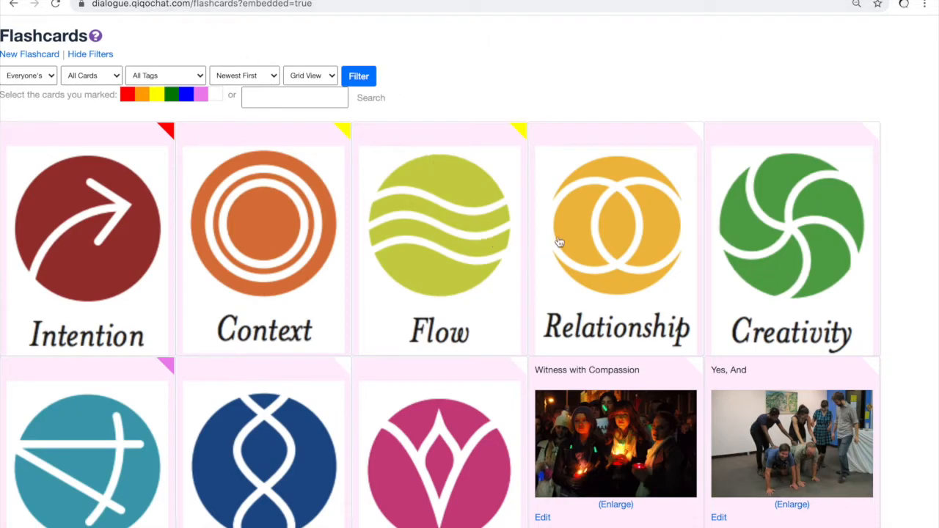
Step: Filter the Flashcards to red-marked cards (Trajectory, Time Shift, Story, Purpose) and select the page address
{"action": "scroll", "coordinate": [649, 307], "scroll_direction": "down", "scroll_amount": 13}
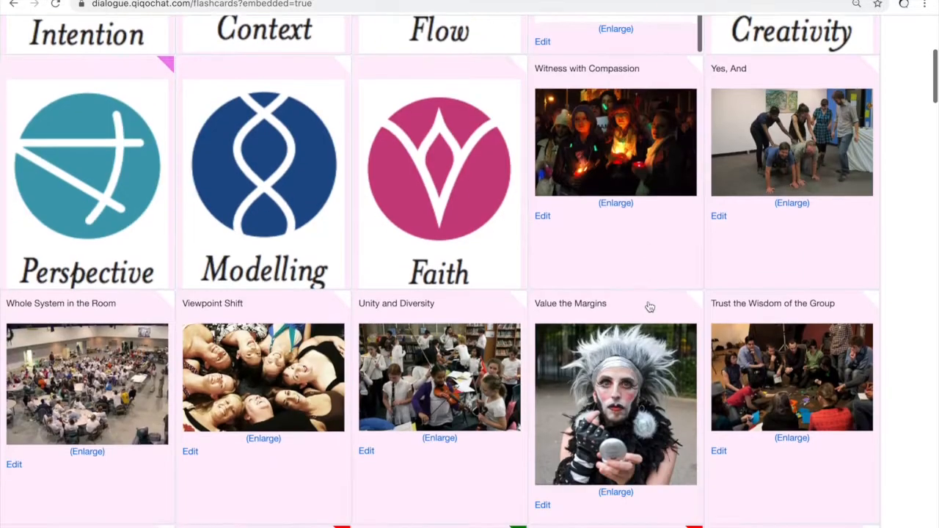
{"action": "scroll", "coordinate": [649, 306], "scroll_direction": "down", "scroll_amount": 6}
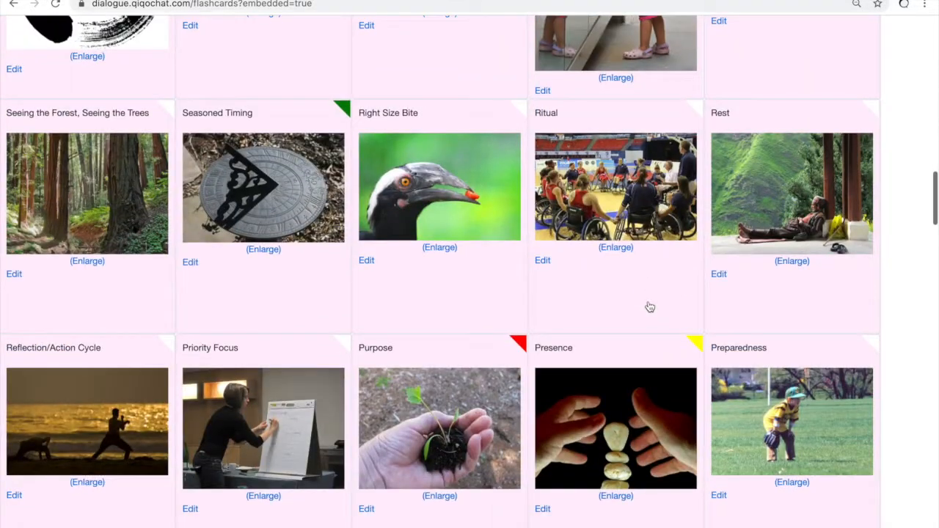
{"action": "scroll", "coordinate": [650, 307], "scroll_direction": "up", "scroll_amount": 20}
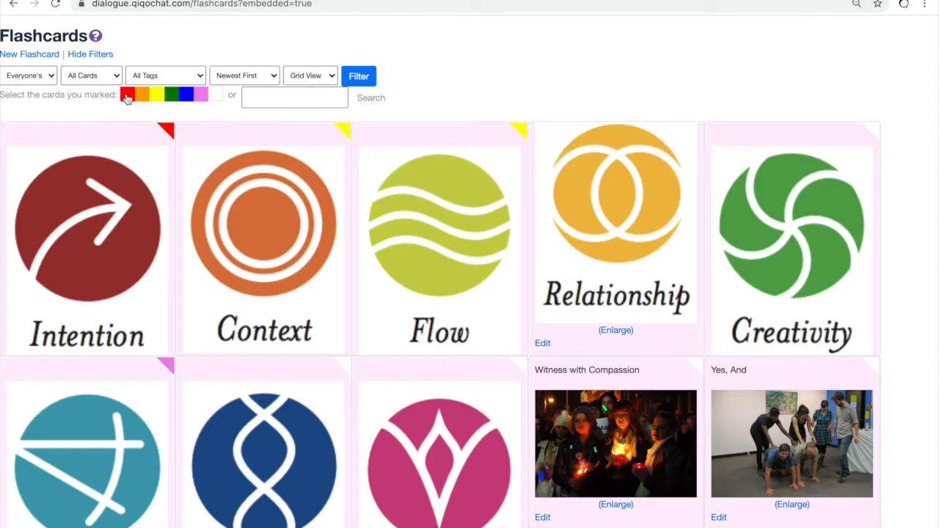
{"action": "left_click", "coordinate": [127, 99]}
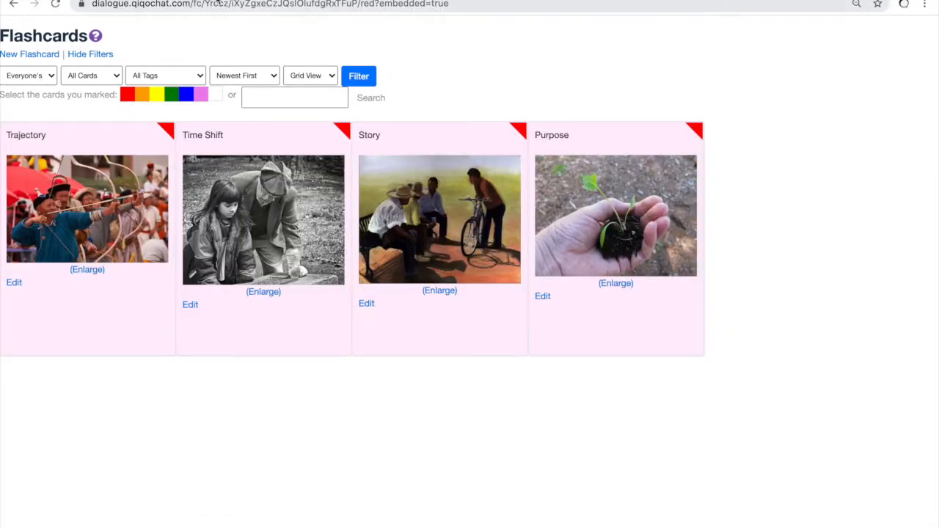
{"action": "left_click", "coordinate": [219, 3]}
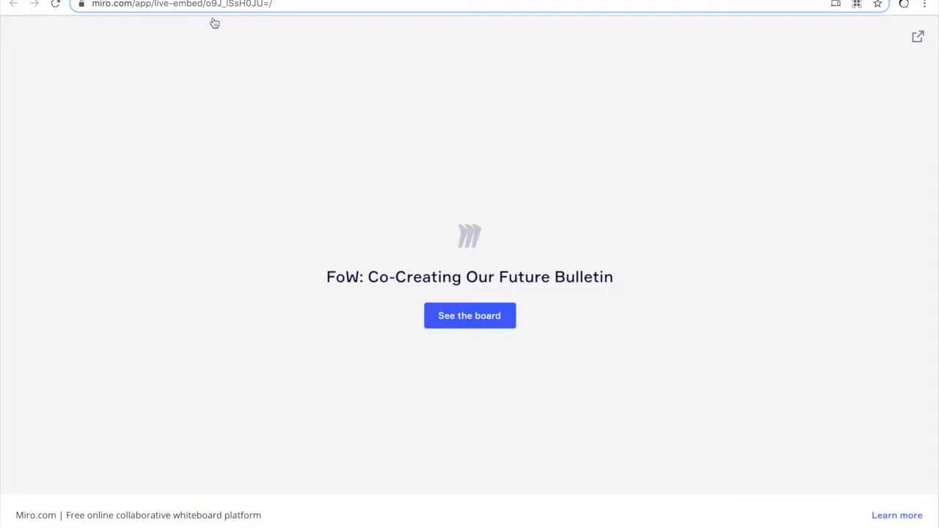
Step: Return to the Upcoming Events list for Example Community of Practice with Ctrl+Tab
{"action": "key", "text": "ctrl+Tab"}
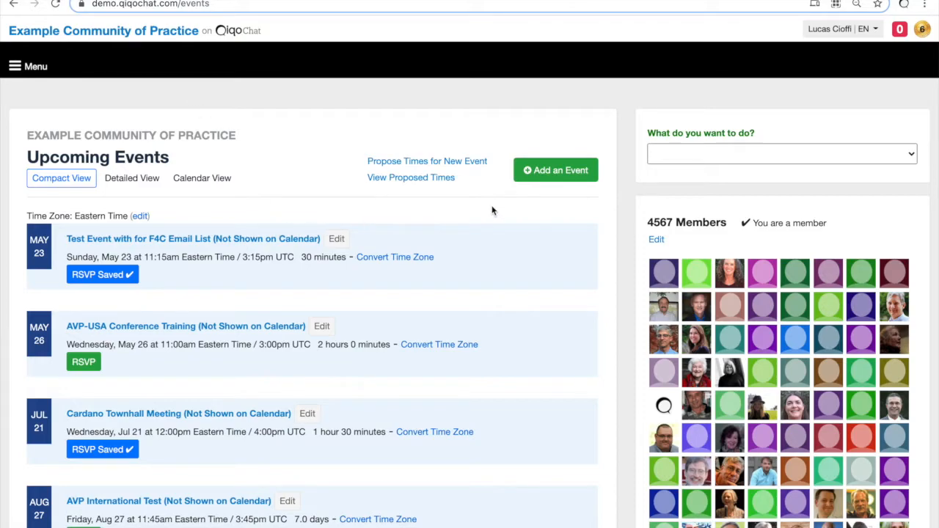
Step: Schedule 'Test Event with Jitsi and Miro' for May 22, 12:30pm, with a 120-minute duration
{"action": "left_click", "coordinate": [550, 171]}
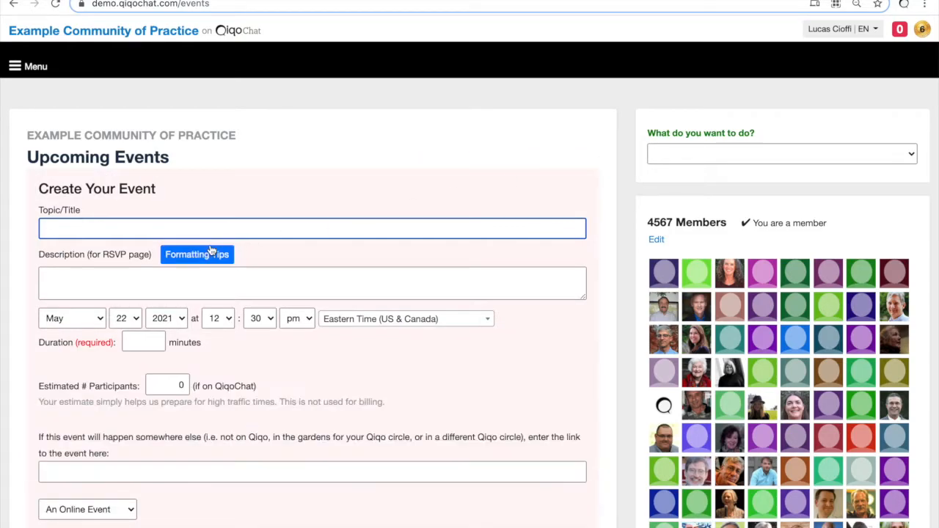
{"action": "type", "text": "Test"}
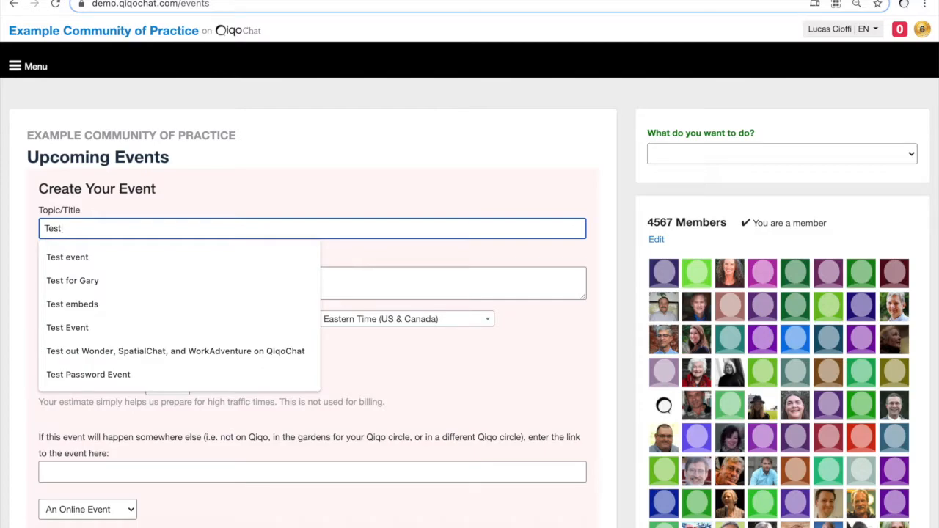
{"action": "type", "text": " Event with Jitsi and Miro"}
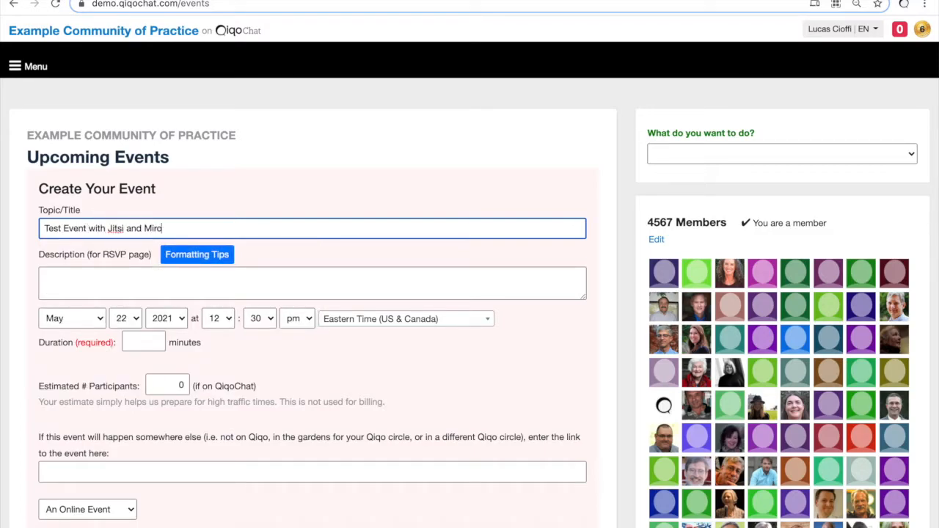
{"action": "left_click", "coordinate": [149, 349]}
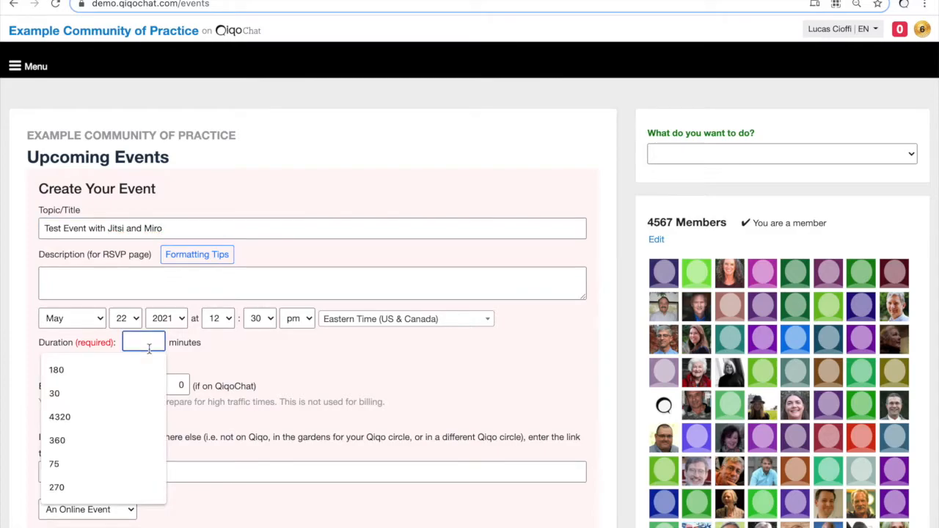
{"action": "type", "text": "120"}
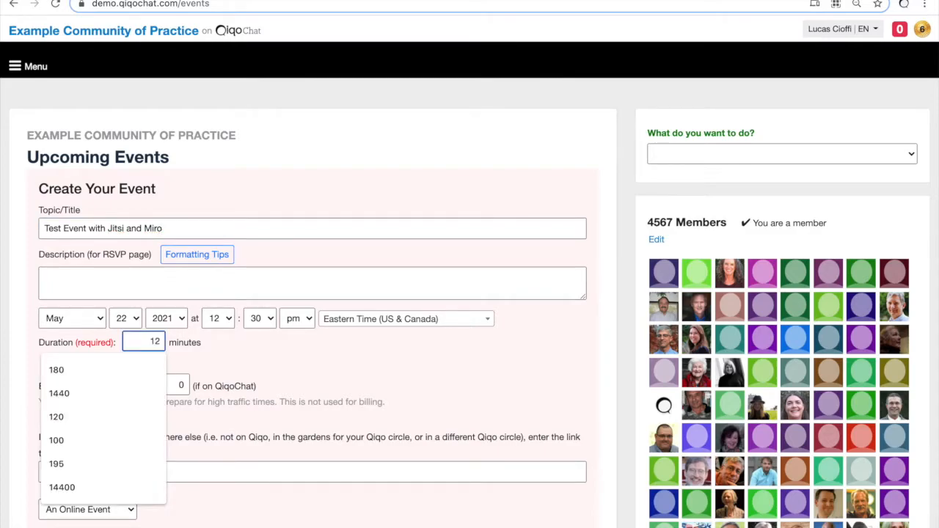
{"action": "left_click", "coordinate": [257, 351]}
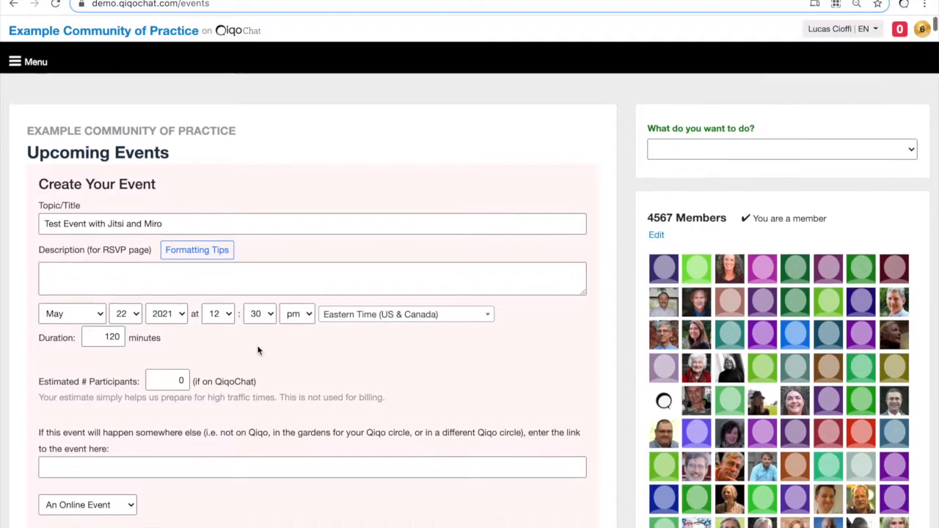
{"action": "scroll", "coordinate": [257, 350], "scroll_direction": "down", "scroll_amount": 1}
{"action": "scroll", "coordinate": [258, 350], "scroll_direction": "down", "scroll_amount": 2}
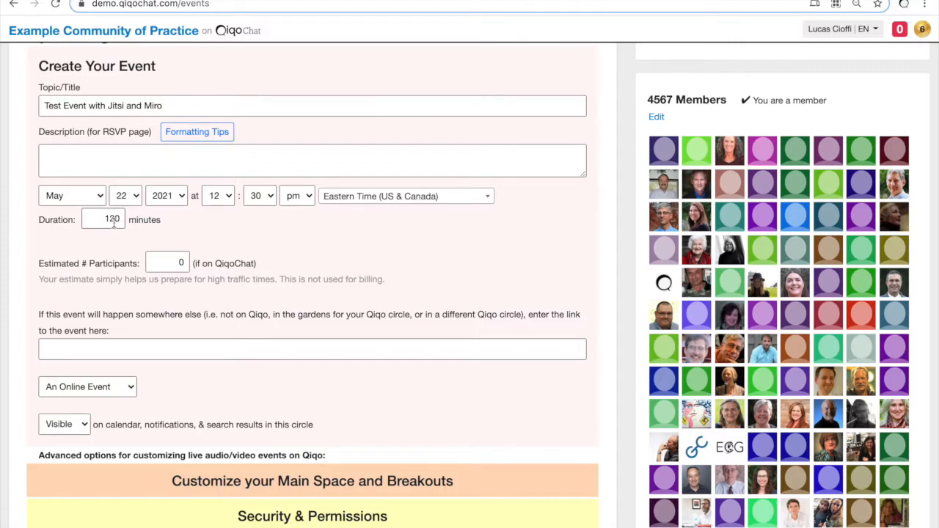
{"action": "scroll", "coordinate": [302, 270], "scroll_direction": "down", "scroll_amount": 6}
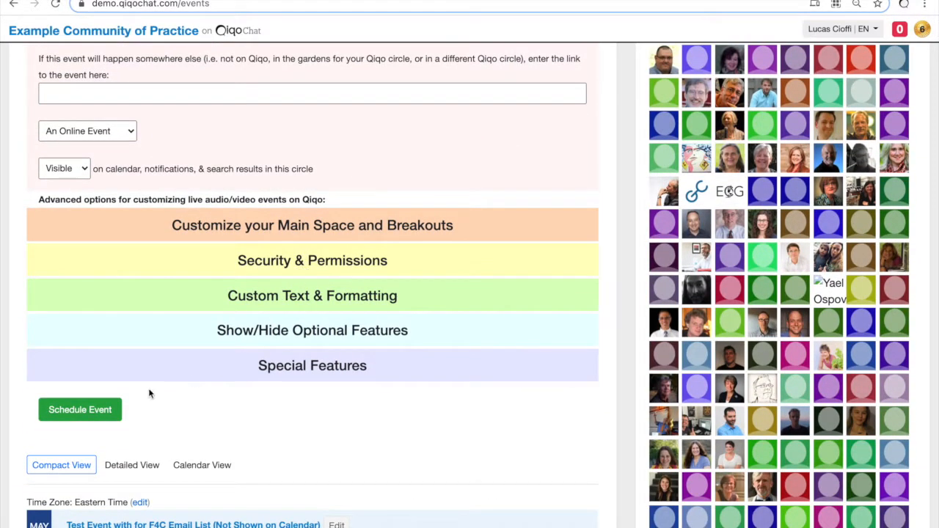
{"action": "left_click", "coordinate": [80, 410]}
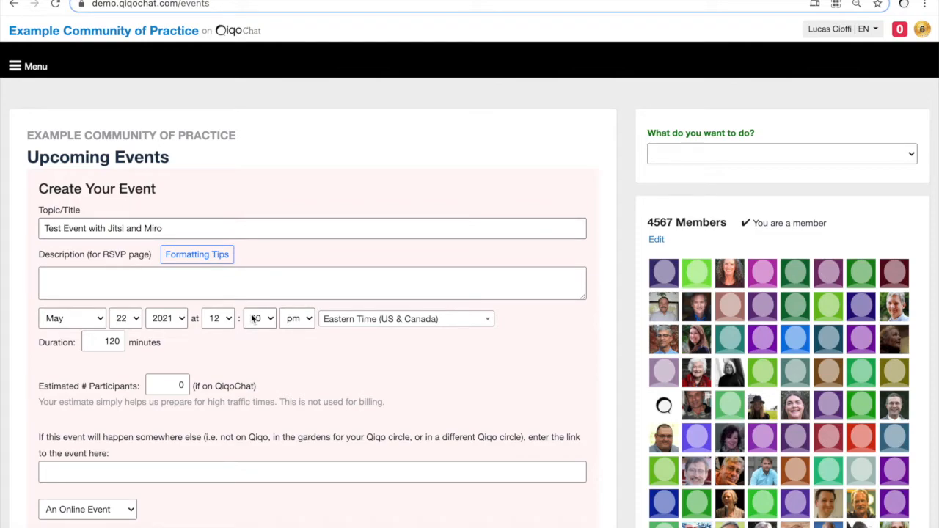
{"action": "scroll", "coordinate": [252, 318], "scroll_direction": "down", "scroll_amount": 3}
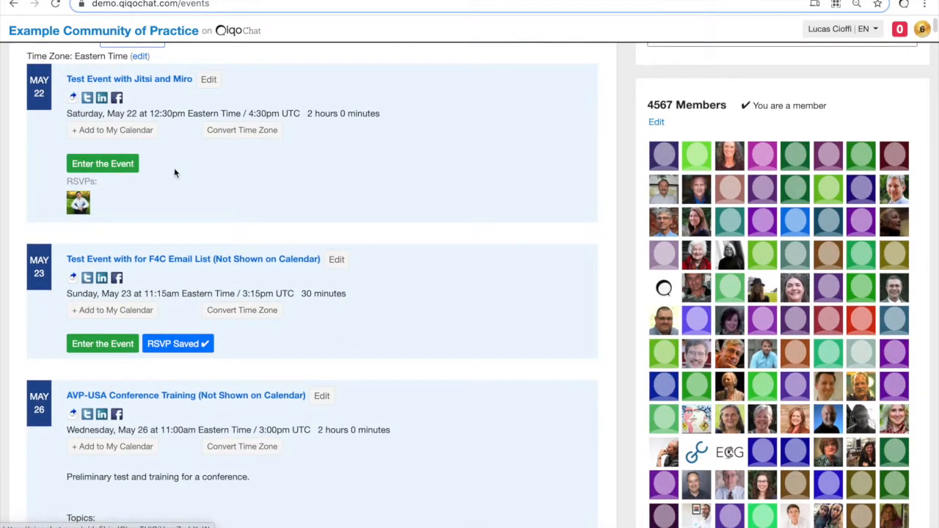
Step: Open the 'Test Event with Jitsi and Miro' page and join its main room
{"action": "left_click", "coordinate": [124, 80]}
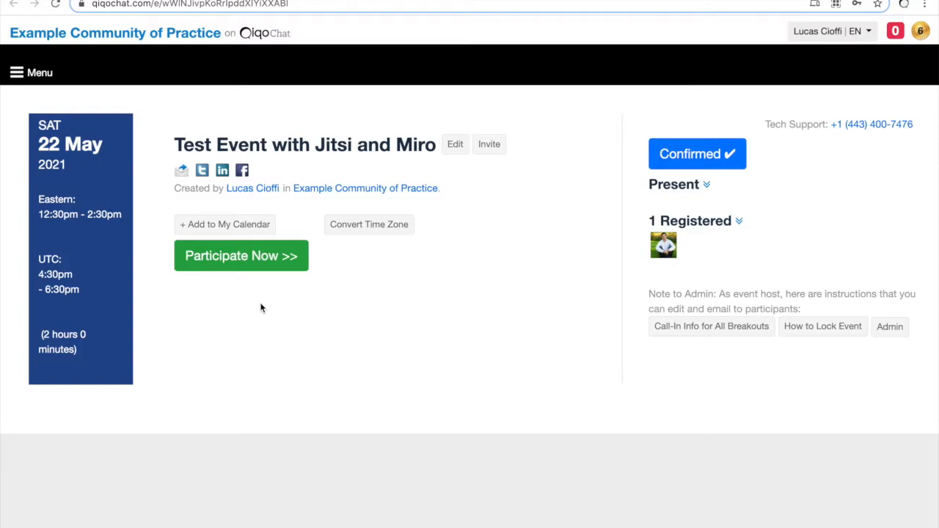
{"action": "left_click", "coordinate": [224, 267]}
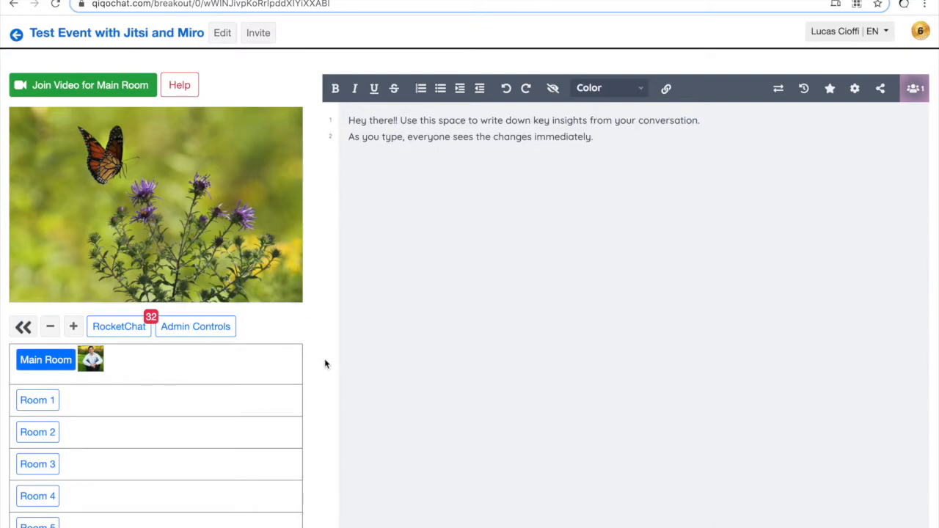
{"action": "left_click", "coordinate": [222, 34]}
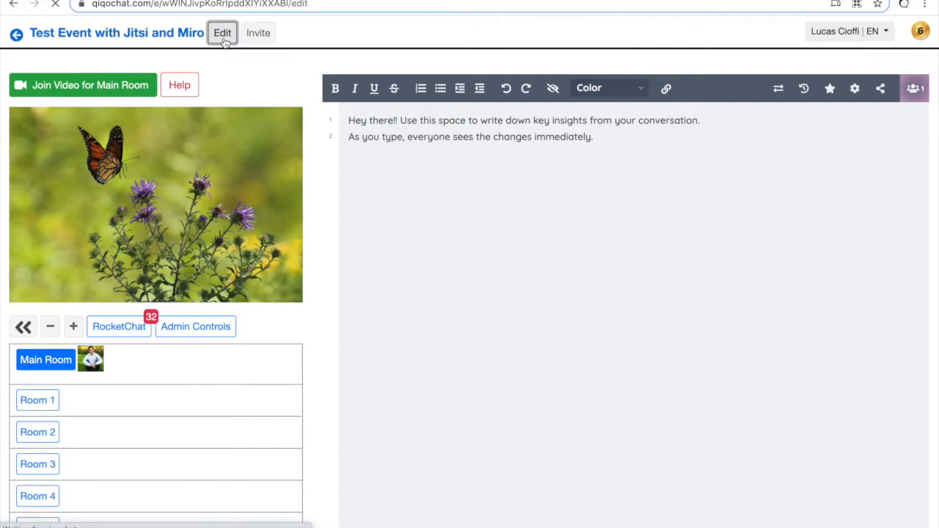
{"action": "scroll", "coordinate": [107, 278], "scroll_direction": "down", "scroll_amount": 6}
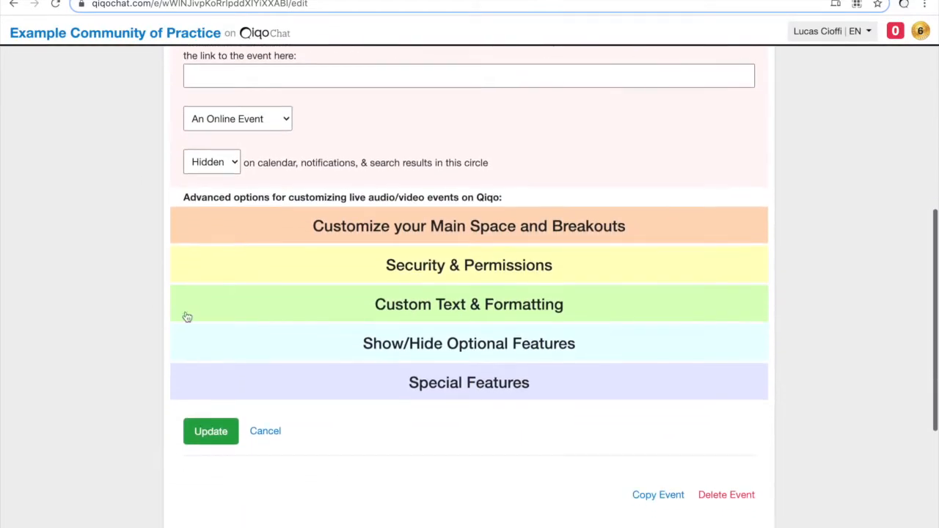
{"action": "left_click", "coordinate": [444, 395]}
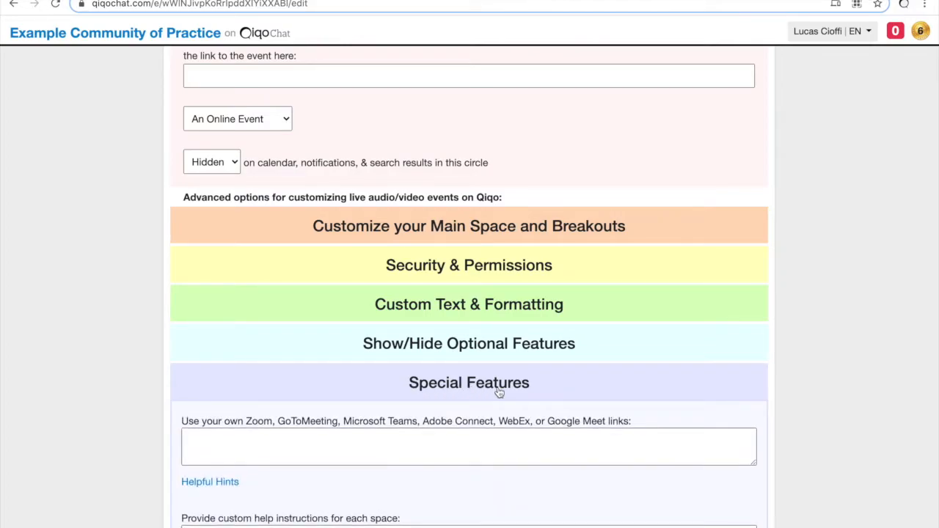
{"action": "scroll", "coordinate": [498, 393], "scroll_direction": "down", "scroll_amount": 2}
{"action": "left_click", "coordinate": [321, 329]}
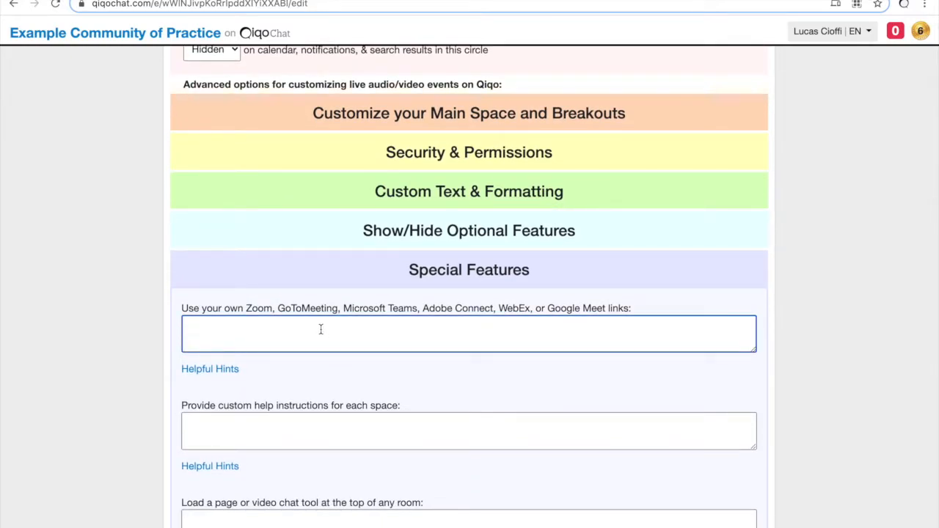
{"action": "type", "text": "https://zoom.us/j/123"}
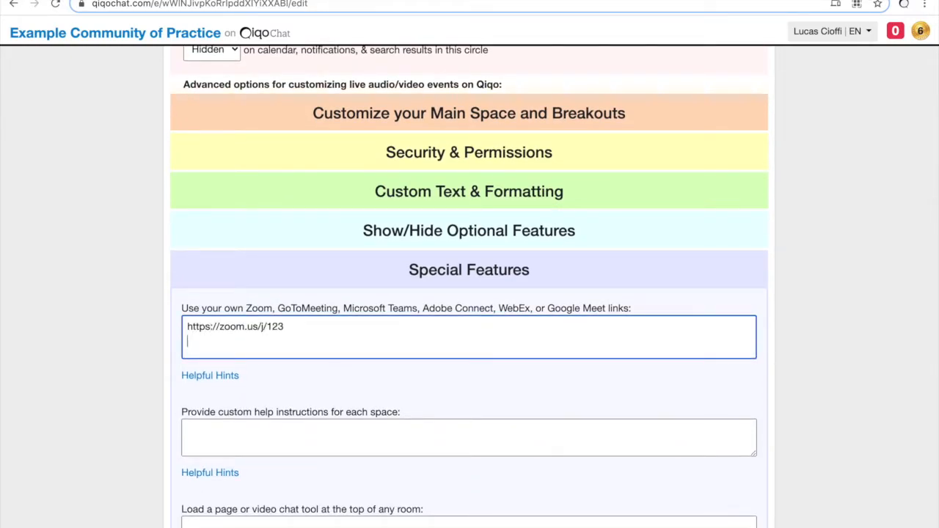
Step: Fill the following video-link lines with 'jitsi' by copying and pasting it repeatedly
{"action": "key", "text": "shift+Home"}
{"action": "key", "text": "ctrl+c"}
{"action": "key", "text": "End"}
{"action": "key", "text": "Return"}
{"action": "key", "text": "ctrl+v"}
{"action": "key", "text": "Return"}
{"action": "key", "text": "ctrl+v"}
{"action": "key", "text": "Return"}
{"action": "key", "text": "ctrl+v"}
{"action": "key", "text": "Return"}
{"action": "key", "text": "ctrl+v"}
{"action": "key", "text": "Return"}
{"action": "key", "text": "ctrl+v"}
{"action": "key", "text": "Return"}
{"action": "key", "text": "ctrl+v"}
{"action": "key", "text": "Return"}
{"action": "key", "text": "ctrl+v"}
{"action": "key", "text": "Return"}
{"action": "key", "text": "ctrl+v"}
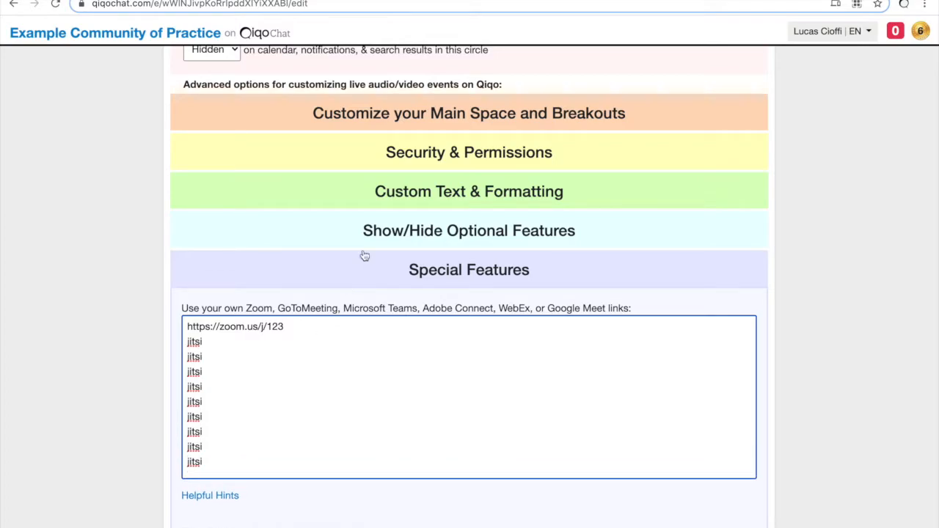
{"action": "left_click", "coordinate": [449, 126]}
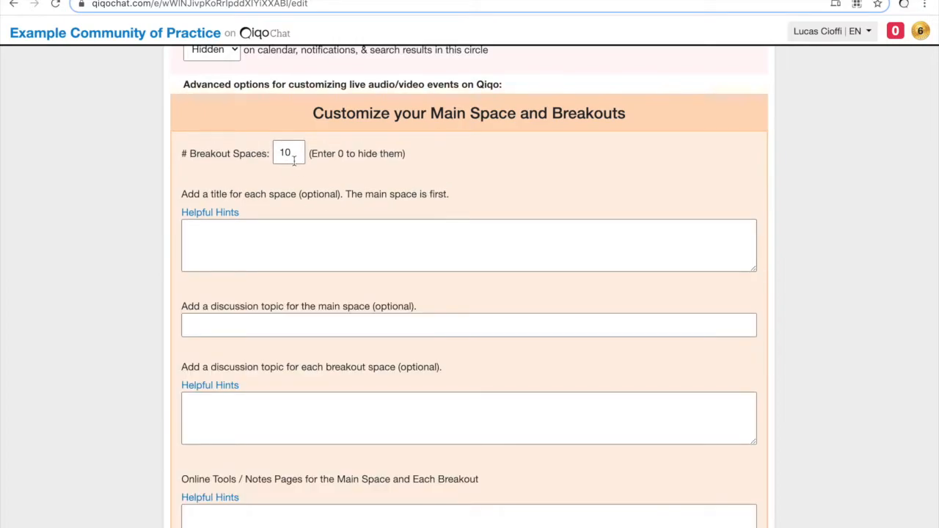
Step: Enter 'Main Room' and 'Breakout A' as the first two space titles
{"action": "left_click", "coordinate": [266, 237]}
{"action": "type", "text": "M"}
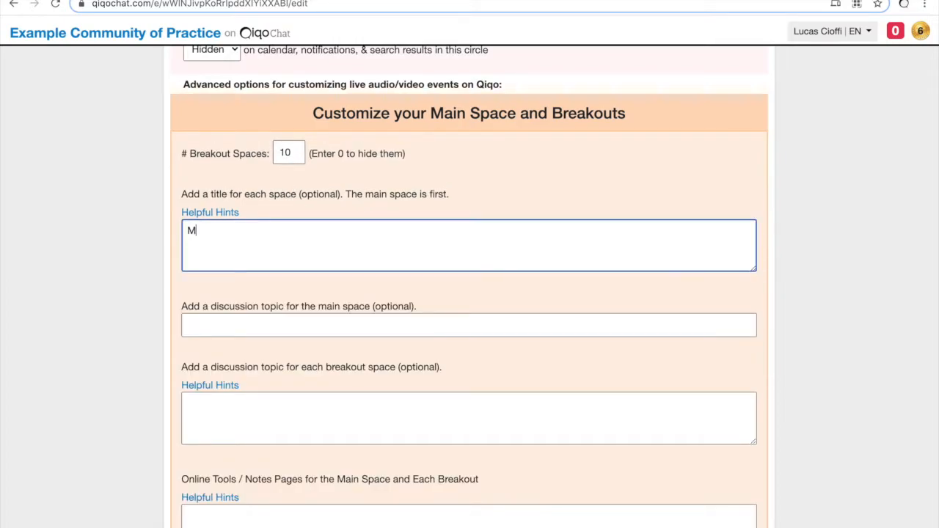
{"action": "type", "text": "ain Room"}
{"action": "key", "text": "Return"}
{"action": "type", "text": "Breakout"}
{"action": "key", "text": "shift+Home"}
{"action": "key", "text": "Right"}
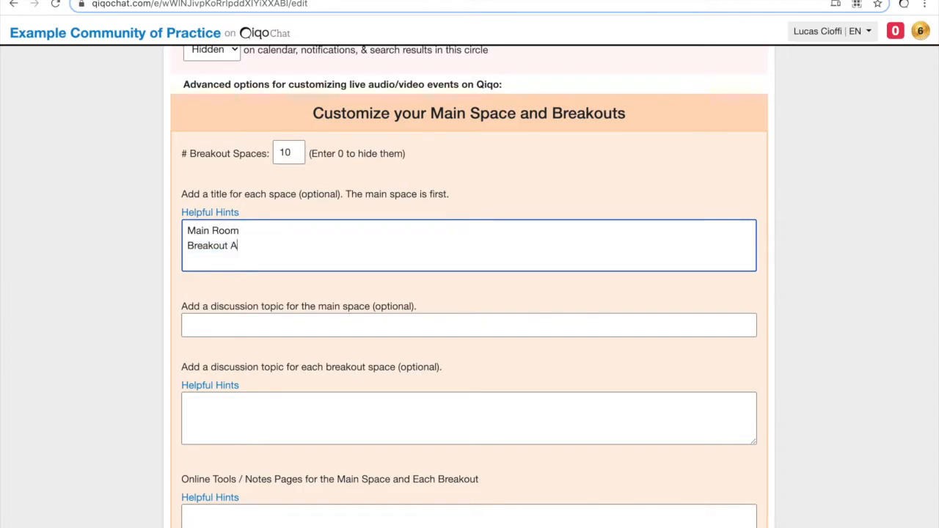
{"action": "type", "text": "A"}
Step: Add further 'Breakout' title lines so the breakouts run through Breakout J
{"action": "key", "text": "Return"}
{"action": "key", "text": "ctrl+v"}
{"action": "key", "text": "Return"}
{"action": "key", "text": "ctrl+v"}
{"action": "key", "text": "Return"}
{"action": "key", "text": "ctrl+v"}
{"action": "key", "text": "Return"}
{"action": "key", "text": "ctrl+v"}
{"action": "key", "text": "Return"}
{"action": "key", "text": "ctrl+v"}
{"action": "key", "text": "Return"}
{"action": "key", "text": "ctrl+v"}
{"action": "key", "text": "Return"}
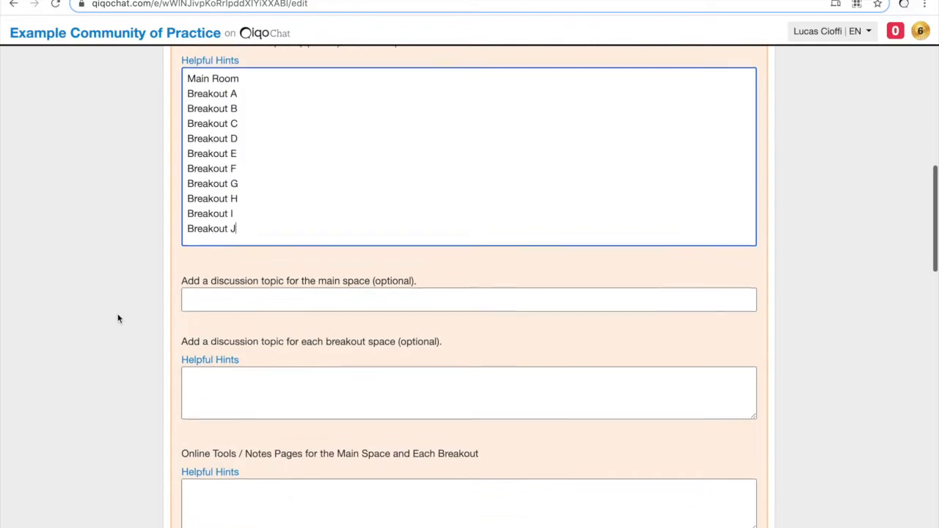
{"action": "scroll", "coordinate": [302, 275], "scroll_direction": "down", "scroll_amount": 3}
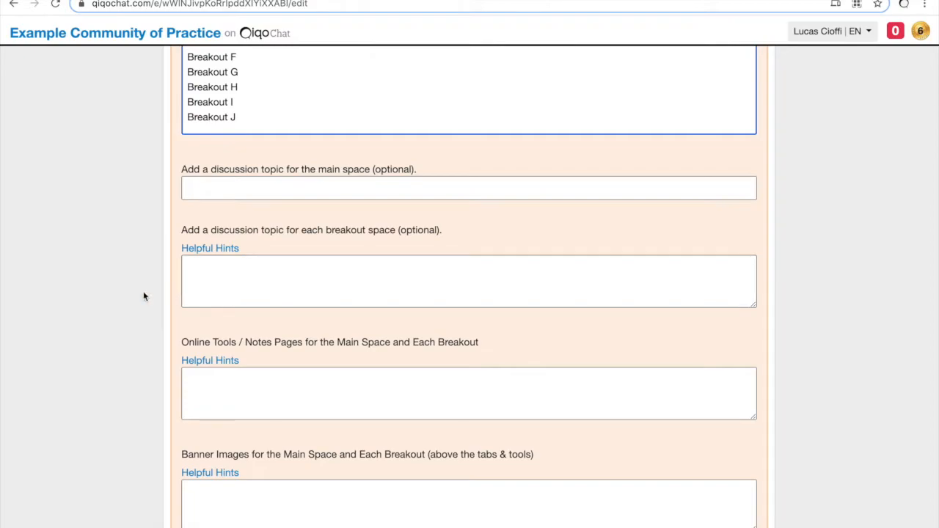
{"action": "scroll", "coordinate": [144, 296], "scroll_direction": "down", "scroll_amount": 5}
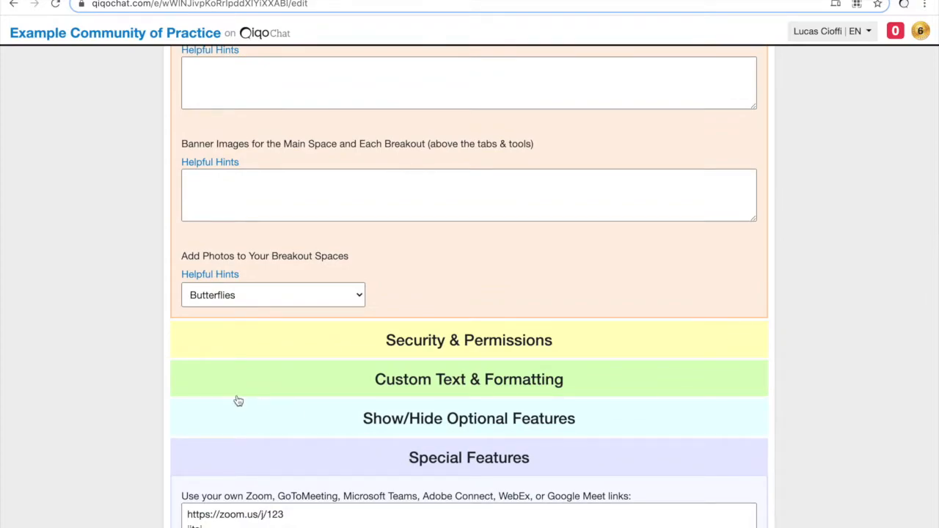
{"action": "scroll", "coordinate": [237, 398], "scroll_direction": "up", "scroll_amount": 3}
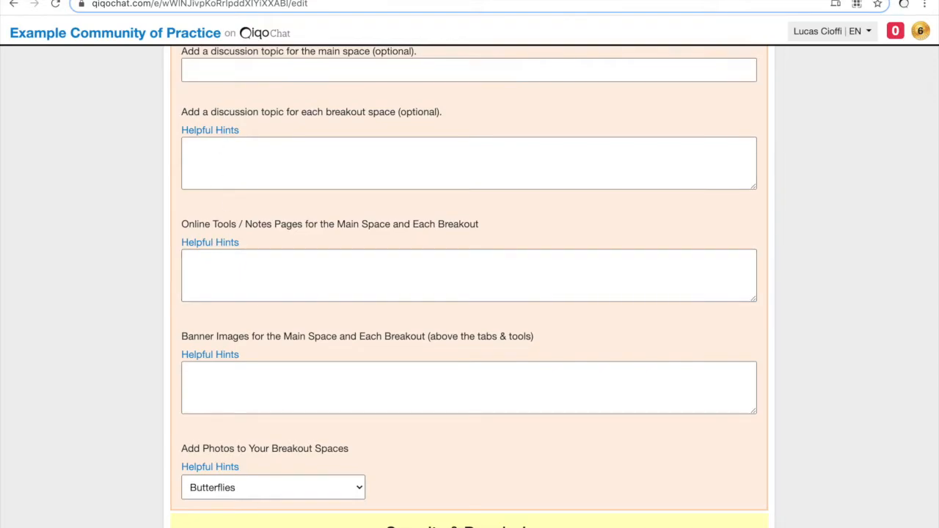
Step: Paste the Agenda Google Doc's link into the Online Tools box
{"action": "left_click", "coordinate": [278, 1]}
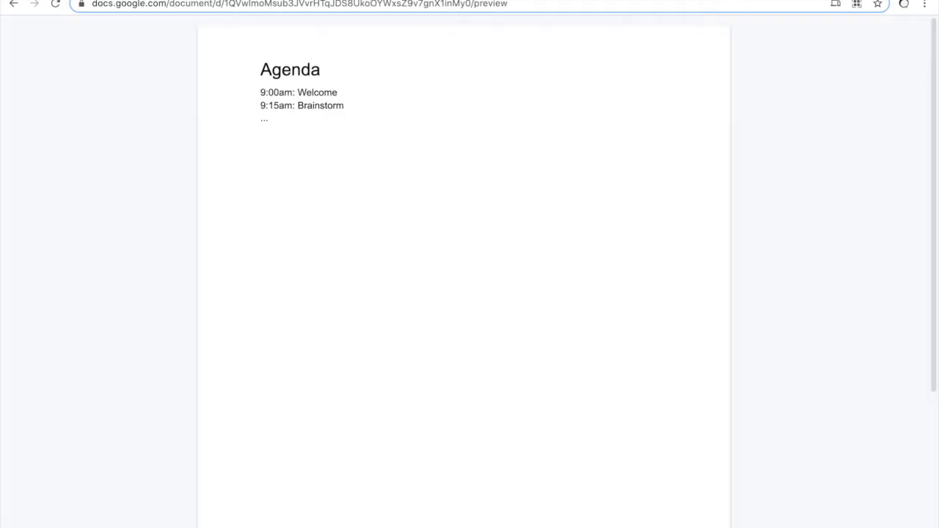
{"action": "left_click", "coordinate": [316, 4]}
{"action": "left_click", "coordinate": [690, 1]}
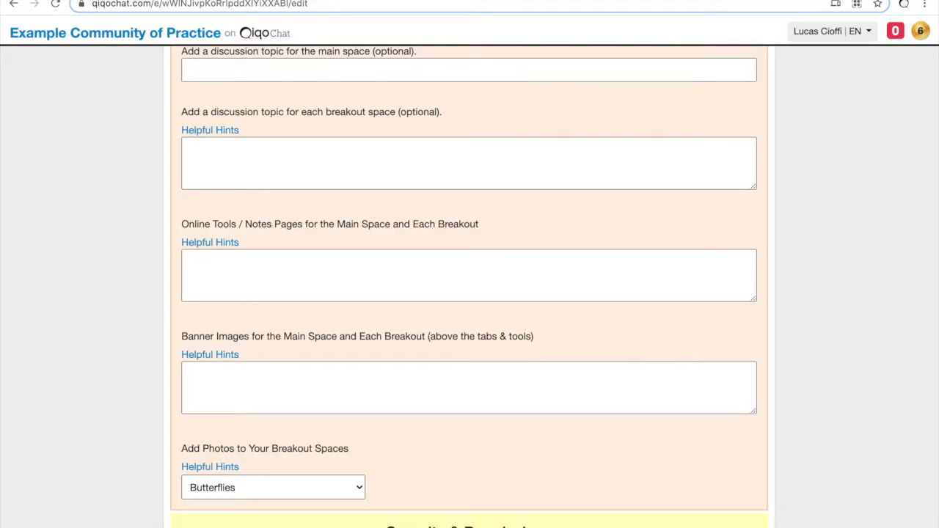
{"action": "left_click", "coordinate": [287, 259]}
{"action": "key", "text": "ctrl+v"}
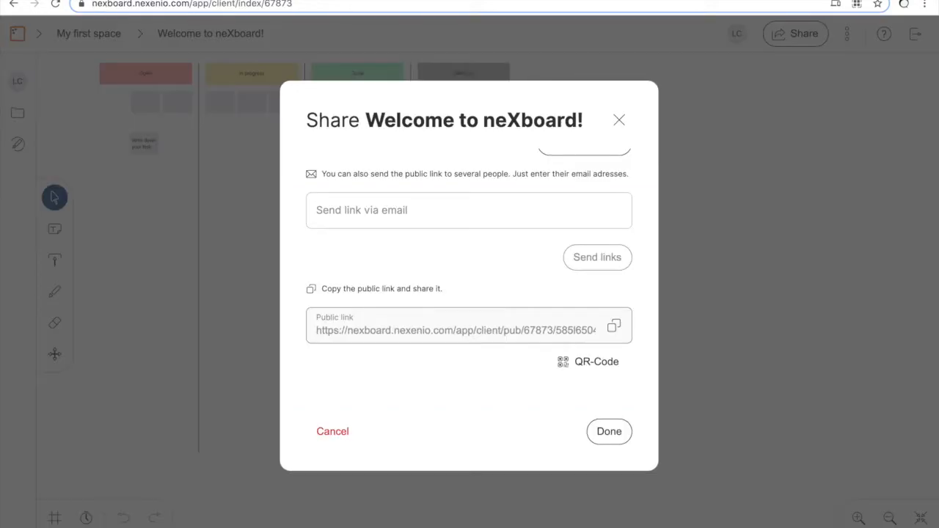
Step: Add the neXboard board's public link as the second Online Tools line
{"action": "left_click", "coordinate": [301, 5]}
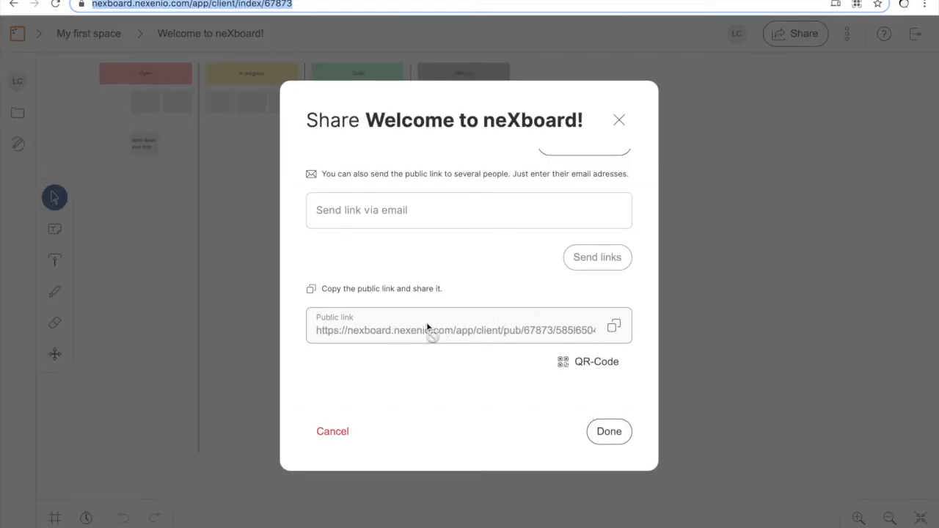
{"action": "left_click", "coordinate": [613, 327]}
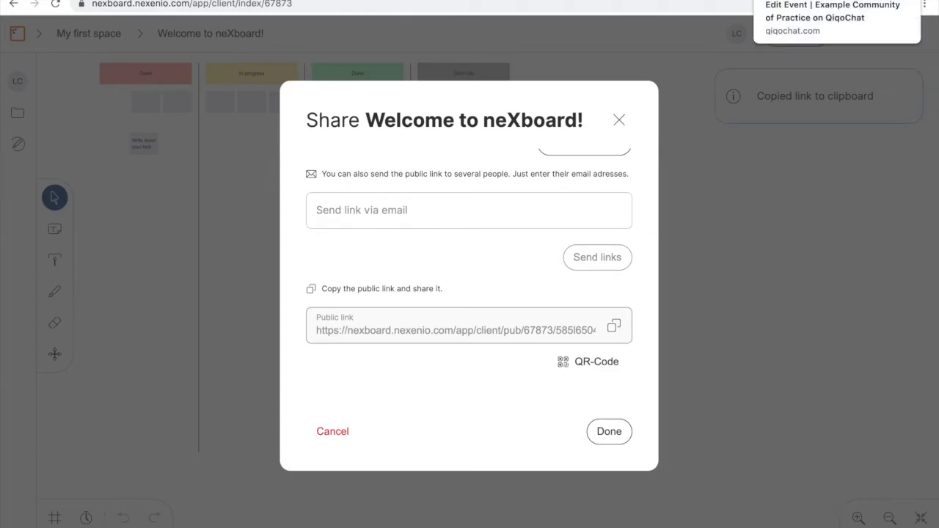
{"action": "left_click", "coordinate": [807, 0]}
{"action": "key", "text": "Return"}
{"action": "key", "text": "ctrl+v"}
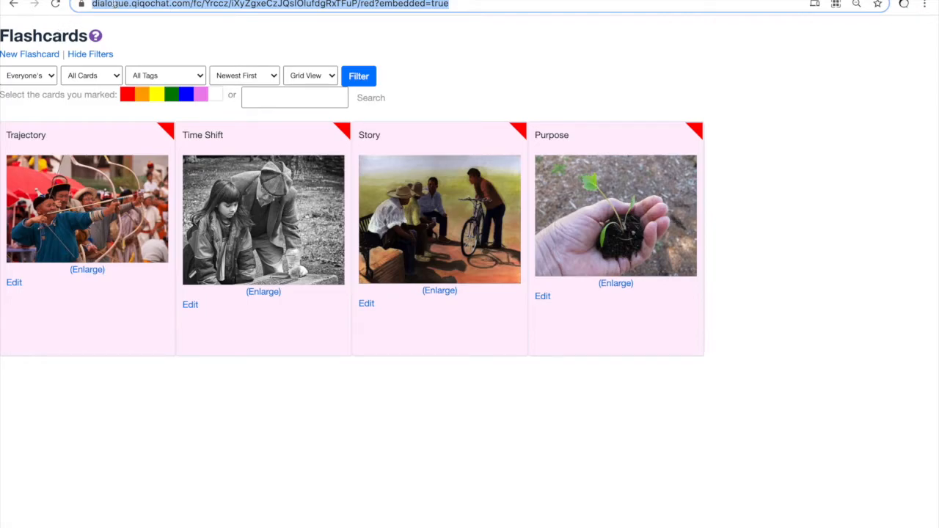
Step: Select the embeddable flashcards address ending in flashcards?embedded=true
{"action": "left_click", "coordinate": [14, 3]}
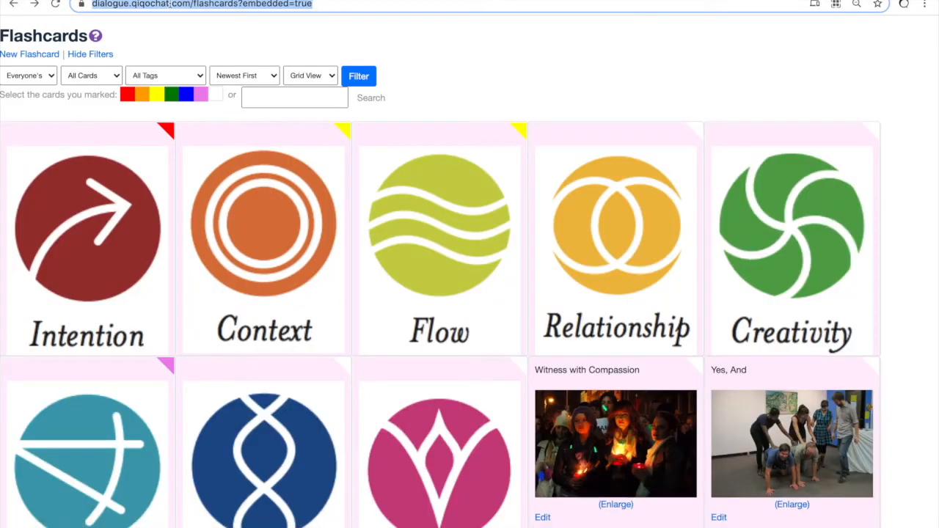
{"action": "left_click", "coordinate": [240, 4]}
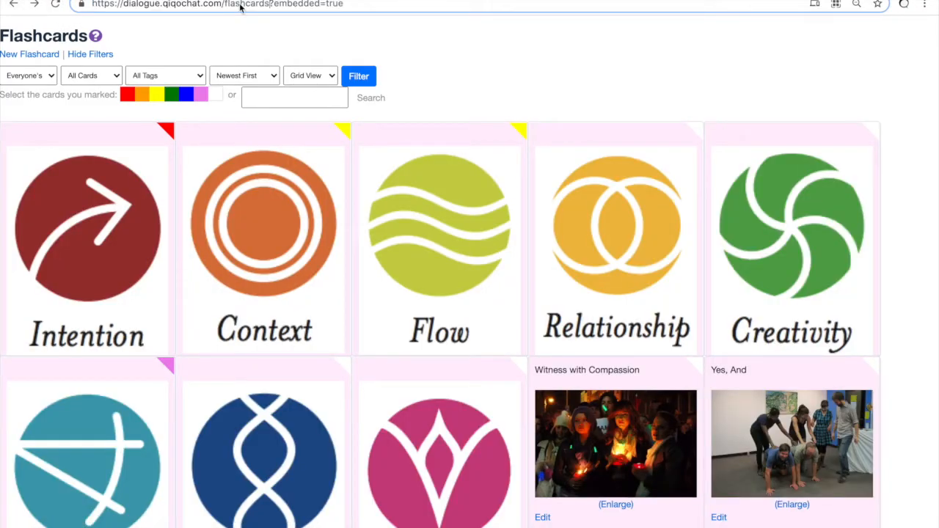
{"action": "key", "text": "super+shift+Right"}
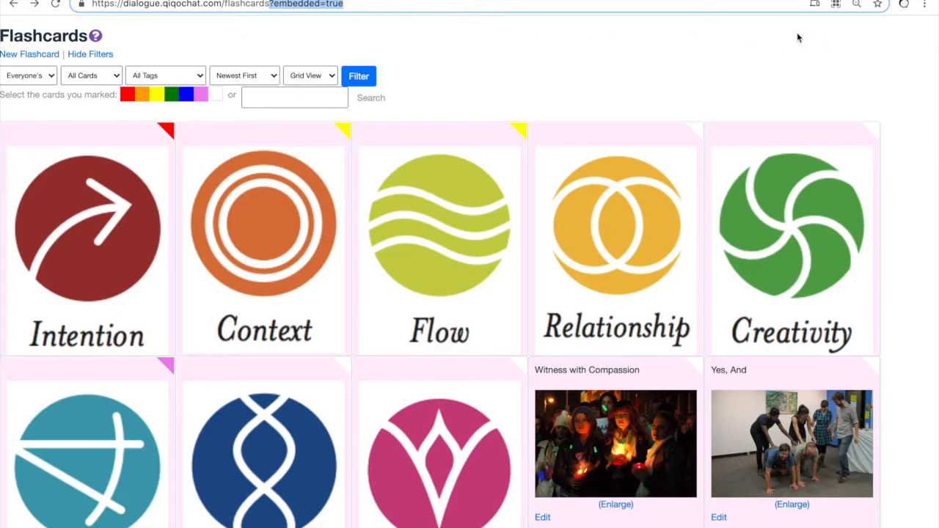
{"action": "key", "text": "super+a"}
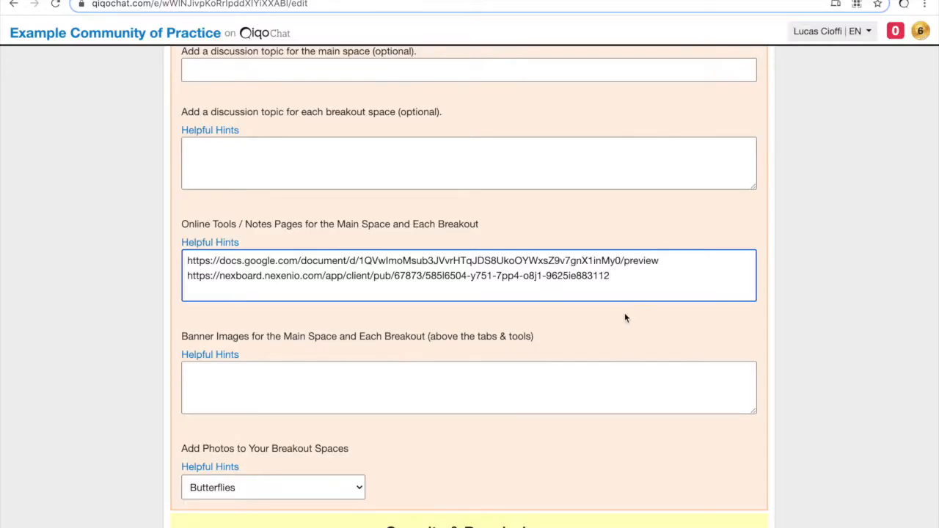
Step: Paste the flashcards?embedded=true link, then the Google Drawing address, on new Online Tools lines
{"action": "key", "text": "Return"}
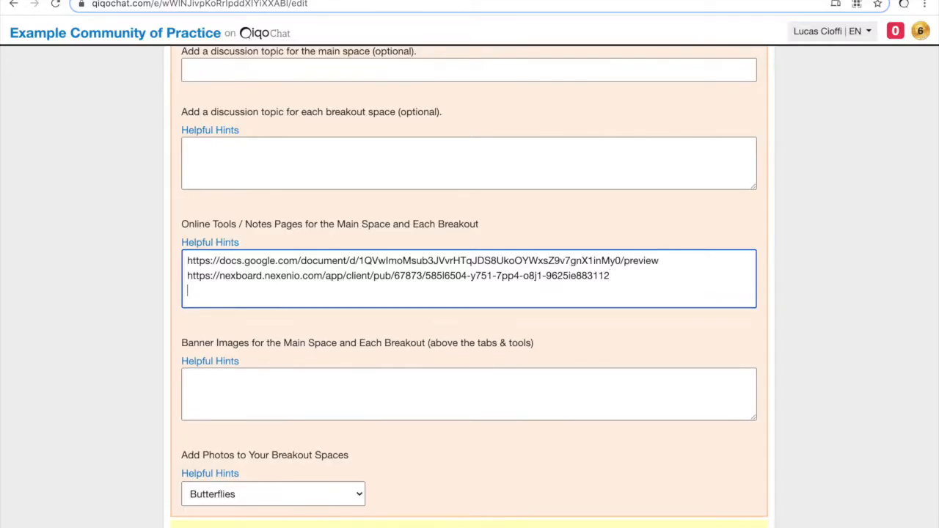
{"action": "key", "text": "super+v"}
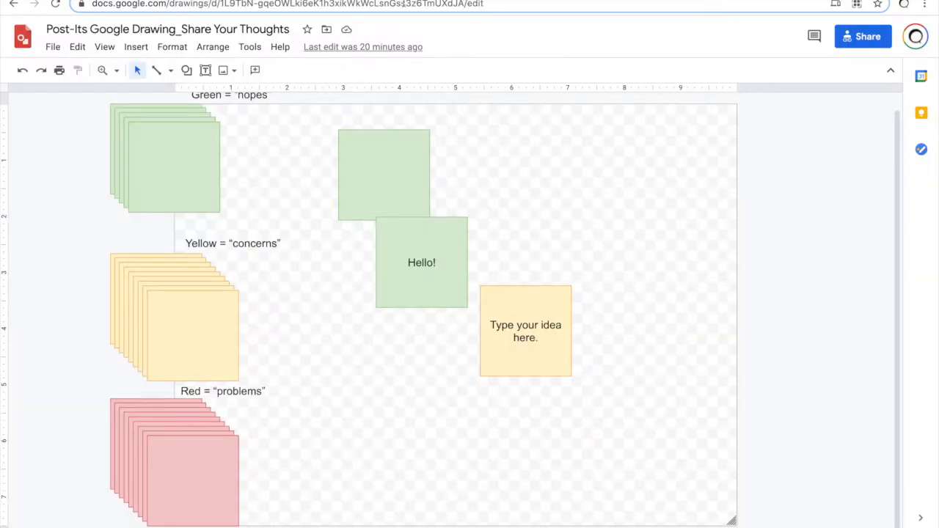
{"action": "left_click", "coordinate": [403, 4]}
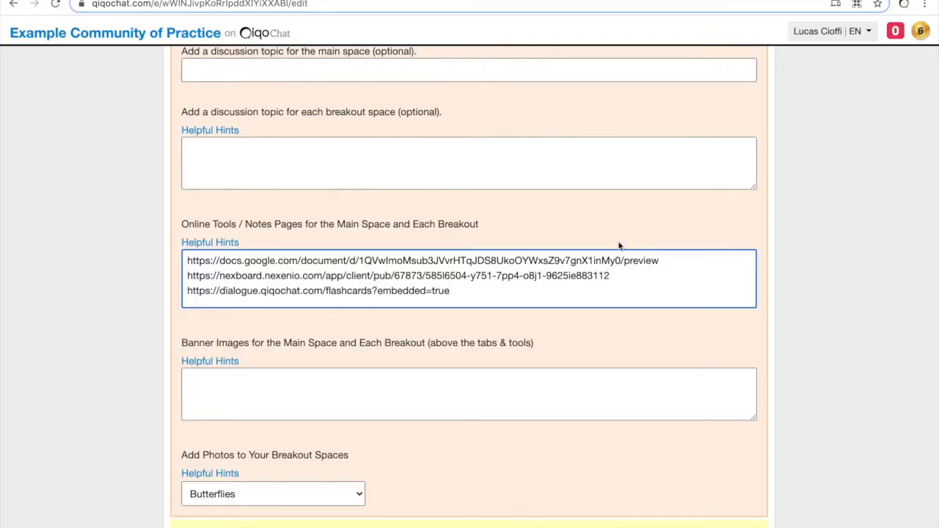
{"action": "key", "text": "Return"}
{"action": "key", "text": "ctrl+v"}
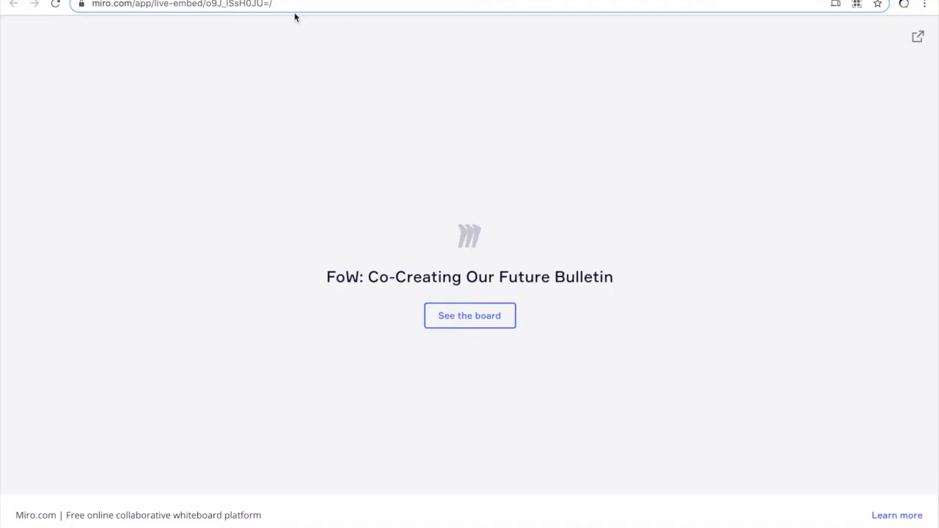
{"action": "left_click", "coordinate": [297, 7]}
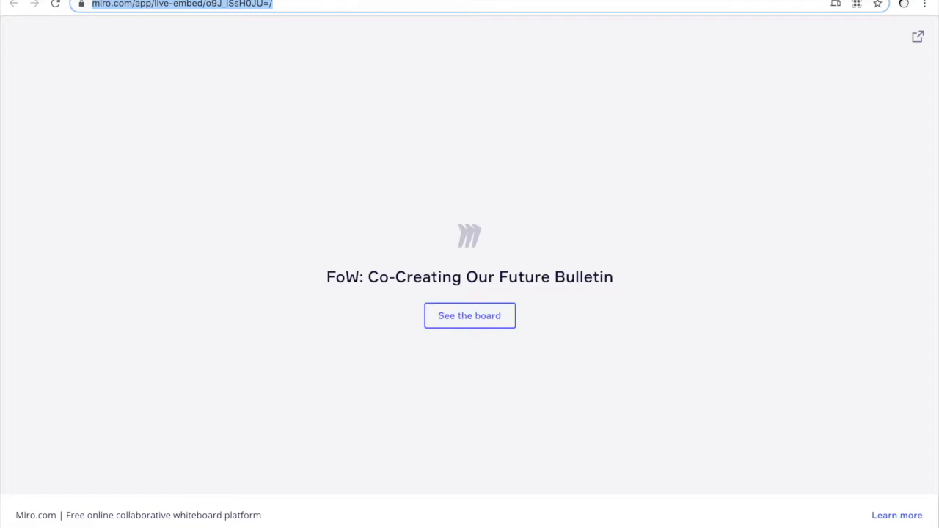
Step: Paste the Miro live-embed link as the fifth Online Tools line
{"action": "left_click", "coordinate": [785, 0]}
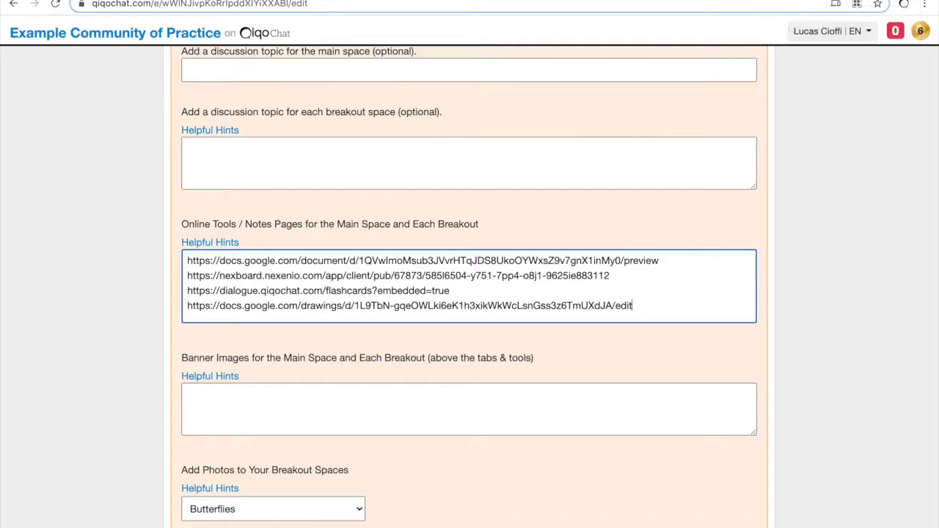
{"action": "key", "text": "Return"}
{"action": "key", "text": "ctrl+v"}
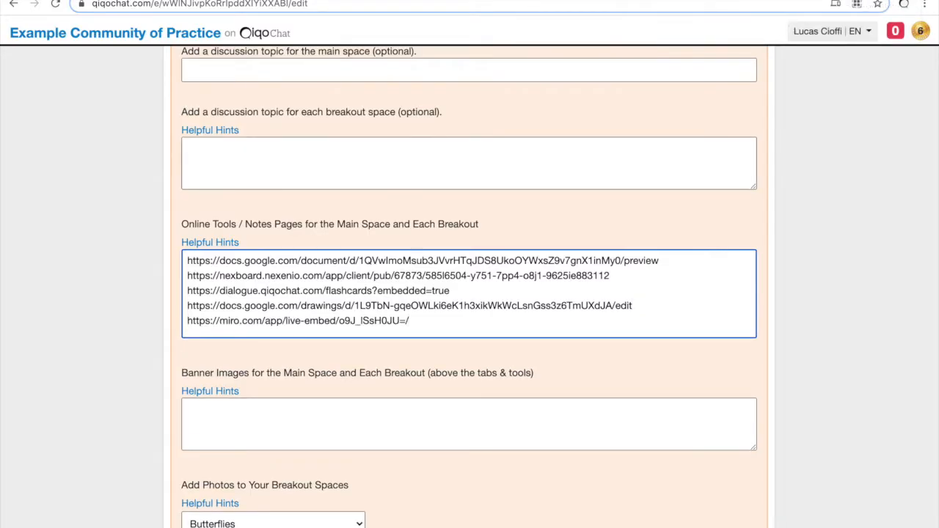
Step: Step through the five link lines (Agenda, neXboard, flashcards, Google Drawing, Miro) to check each
{"action": "key", "text": "super+Up"}
{"action": "key", "text": "shift+Down"}
{"action": "key", "text": "shift+Down"}
{"action": "key", "text": "shift+Down"}
{"action": "key", "text": "shift+Down"}
{"action": "key", "text": "shift+Down"}
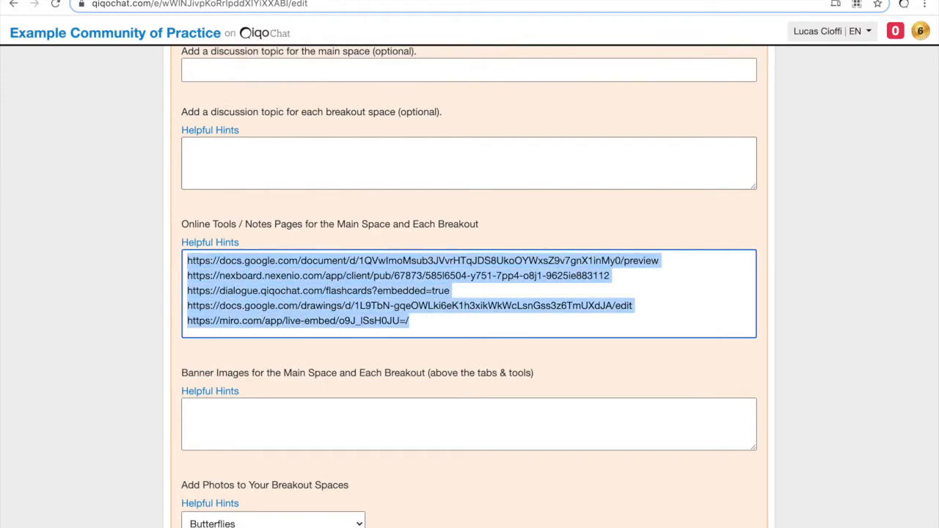
{"action": "key", "text": "Up"}
{"action": "key", "text": "shift+Down"}
{"action": "key", "text": "Down"}
{"action": "key", "text": "shift+Down"}
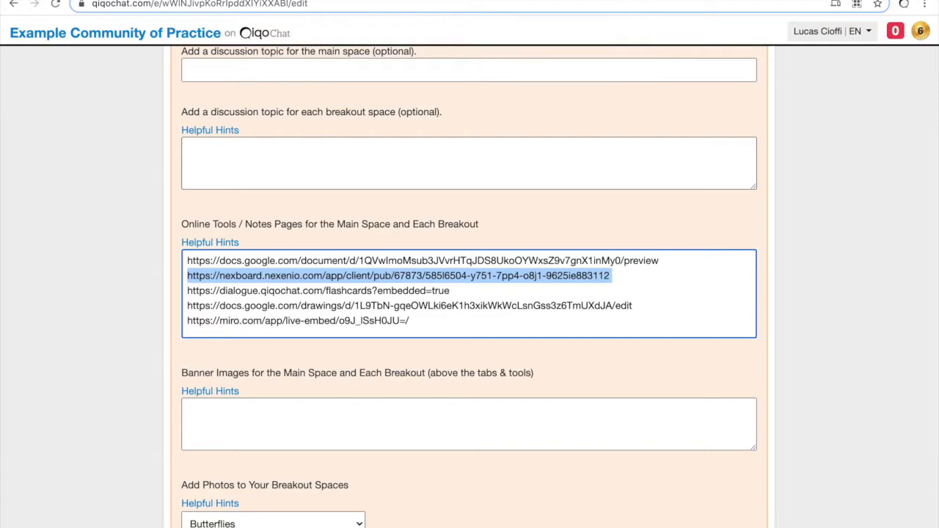
{"action": "key", "text": "Down"}
{"action": "key", "text": "shift+Down"}
{"action": "key", "text": "Down"}
{"action": "key", "text": "shift+Down"}
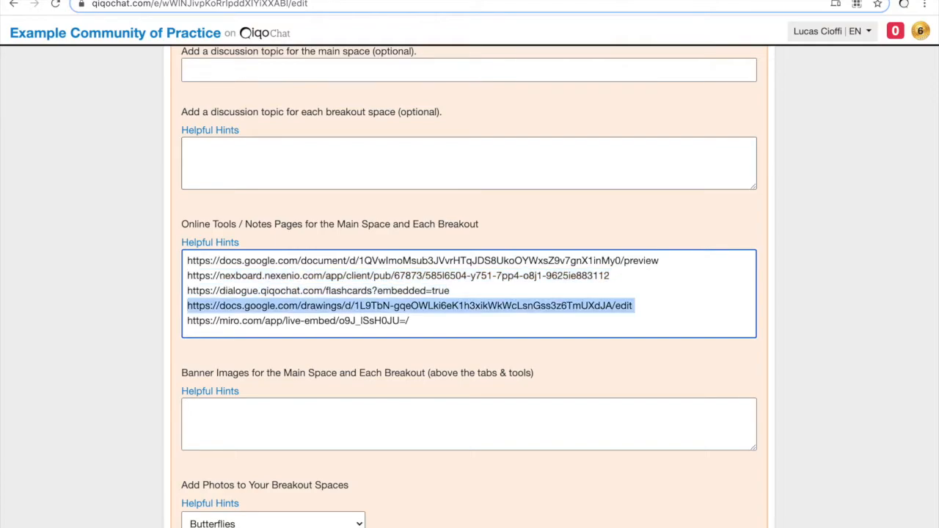
{"action": "key", "text": "Down"}
{"action": "key", "text": "shift+Down"}
{"action": "key", "text": "super+Up"}
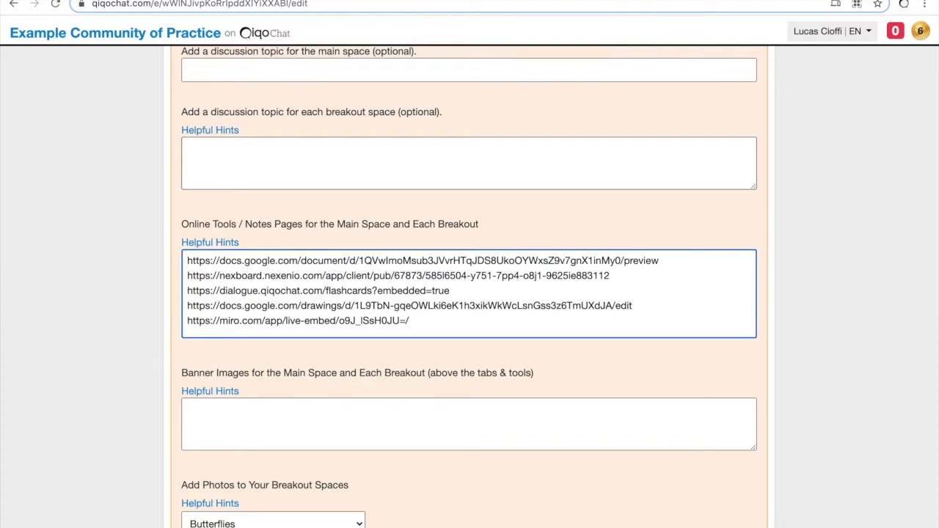
Step: Label the first tool link 'Agenda:' and zoom the page so the links are readable
{"action": "type", "text": "Agenda:"}
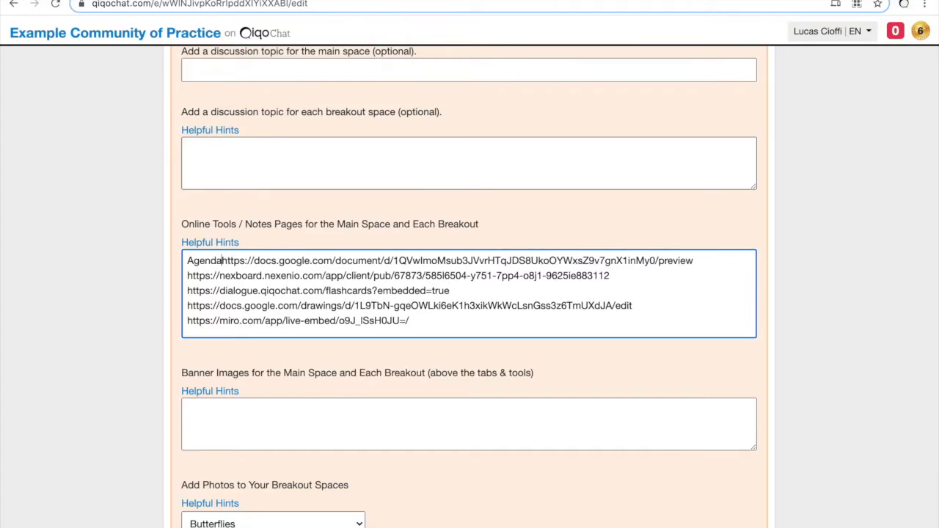
{"action": "key", "text": "ctrl+plus"}
{"action": "key", "text": "ctrl+plus"}
{"action": "key", "text": "ctrl+plus"}
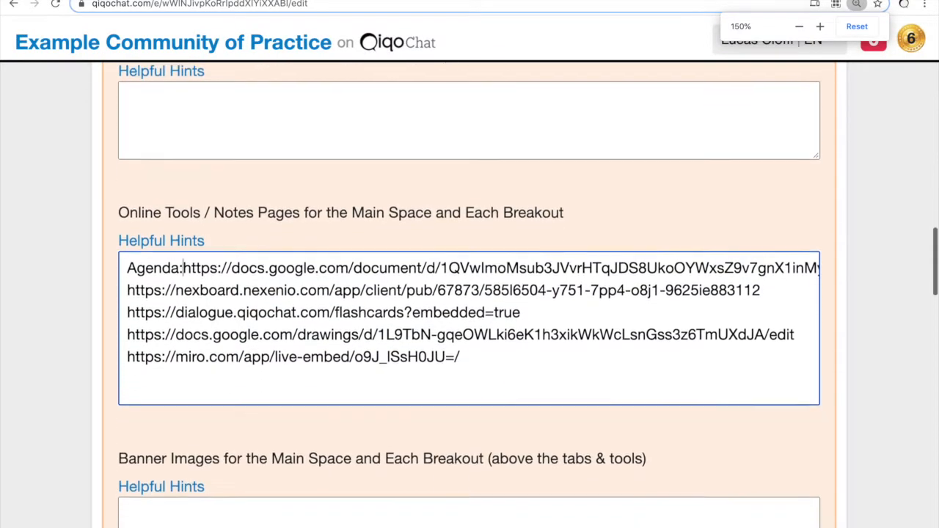
{"action": "scroll", "coordinate": [469, 293], "scroll_direction": "down", "scroll_amount": 1}
{"action": "left_click_drag", "start_coordinate": [179, 250], "coordinate": [127, 249]}
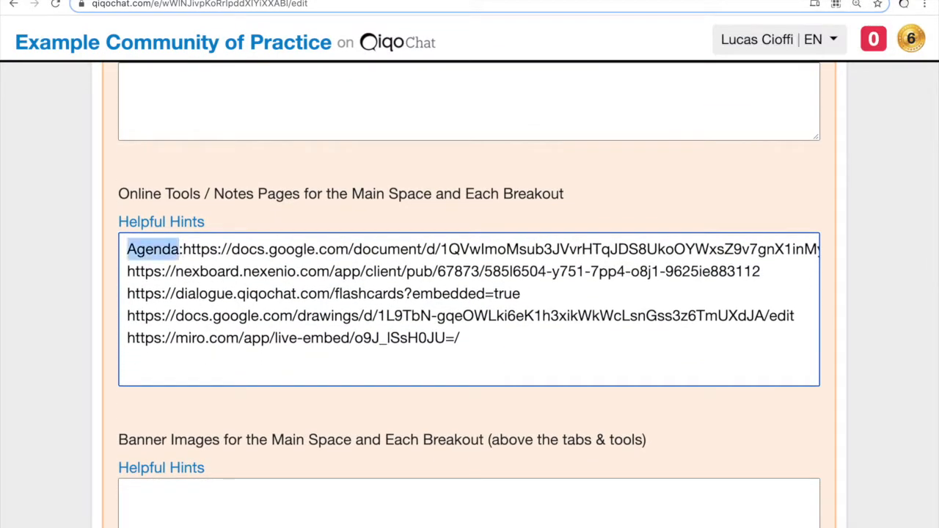
{"action": "key", "text": "Right"}
{"action": "key", "text": "Right"}
{"action": "key", "text": "shift+super+Right"}
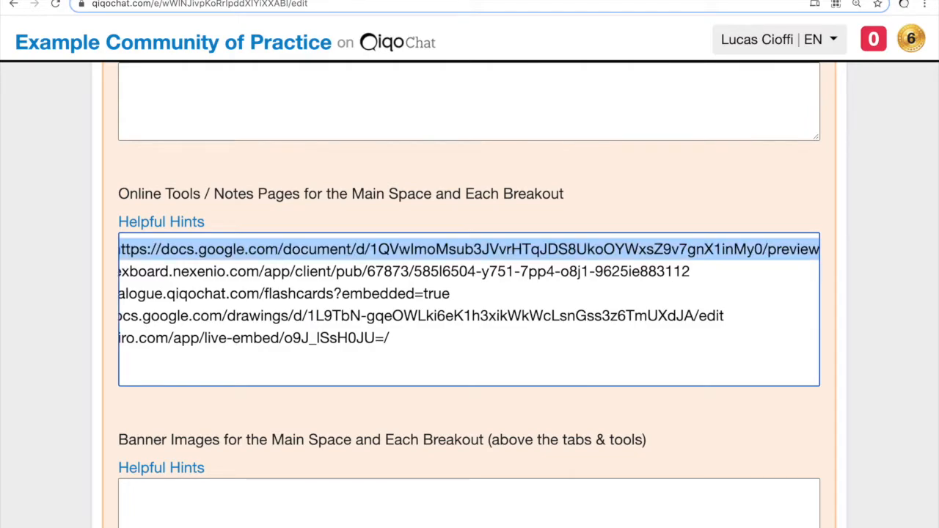
{"action": "key", "text": "Left"}
{"action": "key", "text": "super+Left"}
{"action": "key", "text": "Right"}
{"action": "key", "text": "Right"}
{"action": "key", "text": "Right"}
{"action": "key", "text": "Right"}
{"action": "key", "text": "Right"}
{"action": "key", "text": "Right"}
{"action": "key", "text": "Right"}
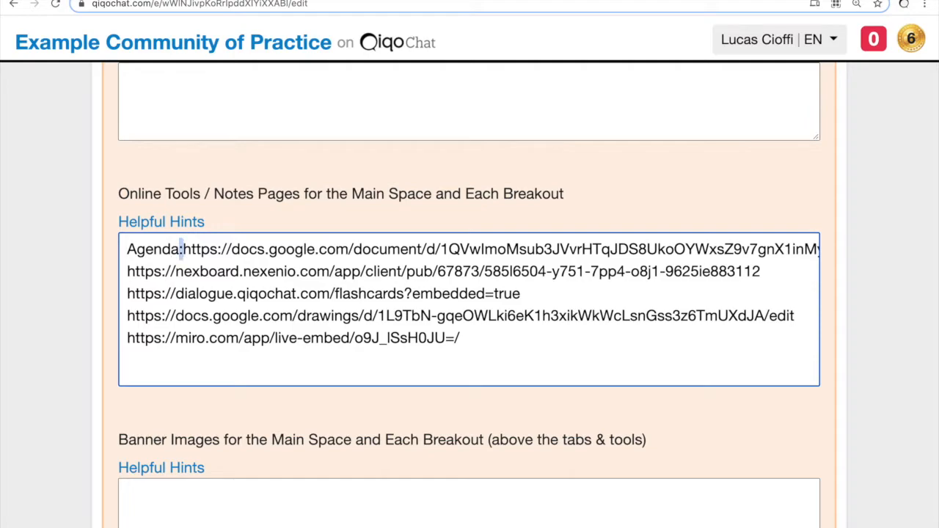
Step: Change the second link's label from 'Kanban:' to 'Task_List:'
{"action": "key", "text": "Down"}
{"action": "key", "text": "super+Left"}
{"action": "type", "text": "Kanban:"}
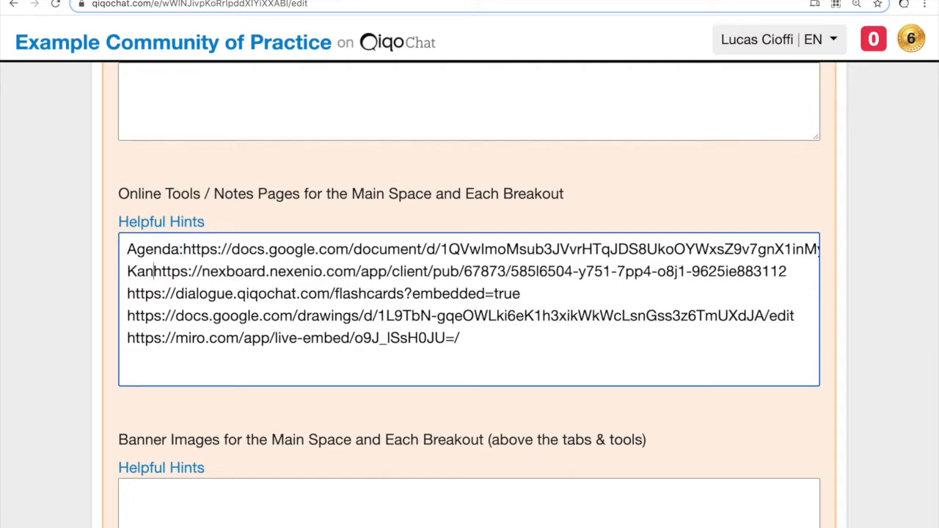
{"action": "key", "text": "Left"}
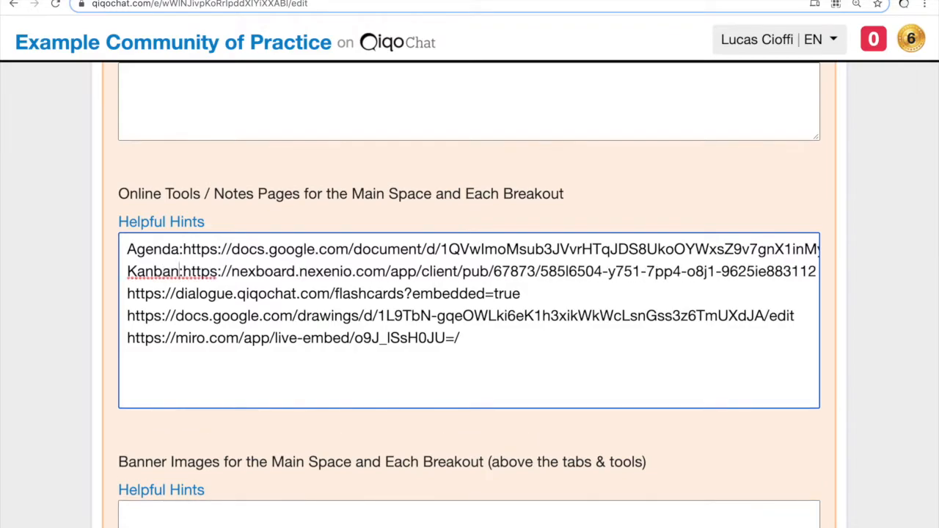
{"action": "key", "text": "shift+super+Left"}
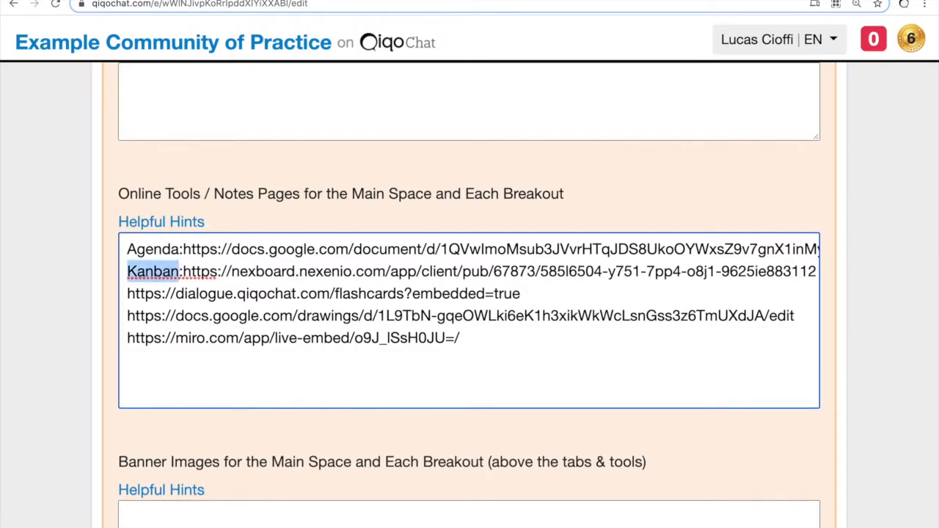
{"action": "type", "text": "Task_Li"}
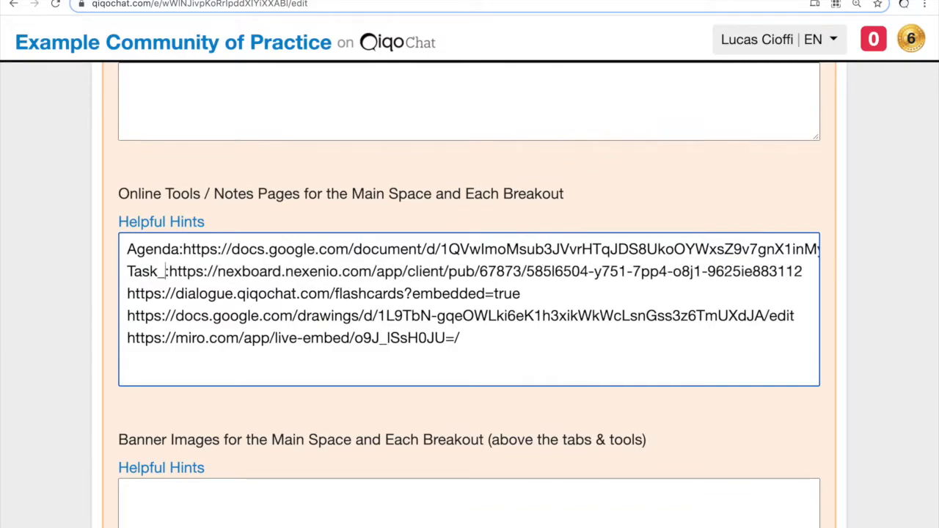
{"action": "type", "text": "st"}
{"action": "key", "text": "Left"}
{"action": "key", "text": "Left"}
{"action": "key", "text": "Left"}
{"action": "key", "text": "Left"}
{"action": "key", "text": "shift+Left"}
{"action": "key", "text": "shift+Right"}
{"action": "key", "text": "shift+Left"}
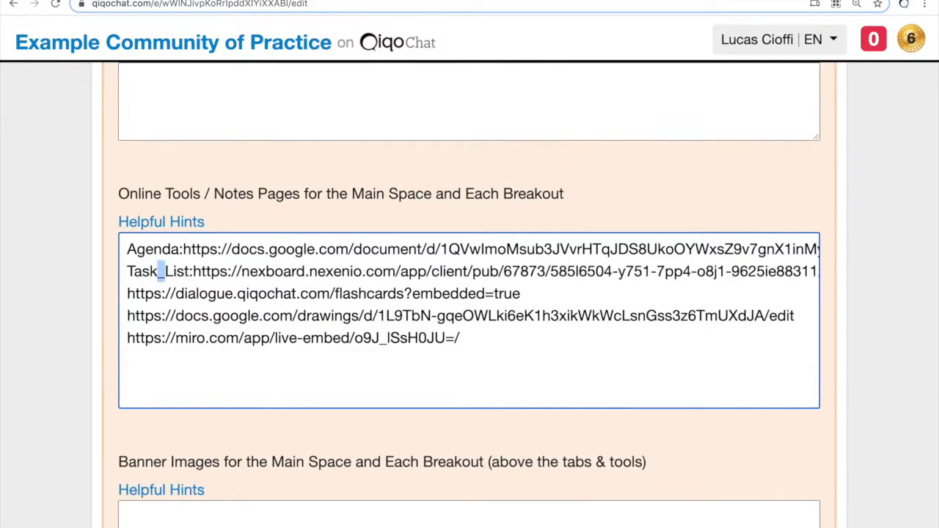
Step: Label the third, fourth and fifth links 'Flashcards:', 'Drawing:' and 'Miro:'
{"action": "key", "text": "Home"}
{"action": "key", "text": "Down"}
{"action": "type", "text": "Flashcards:"}
{"action": "key", "text": "Down"}
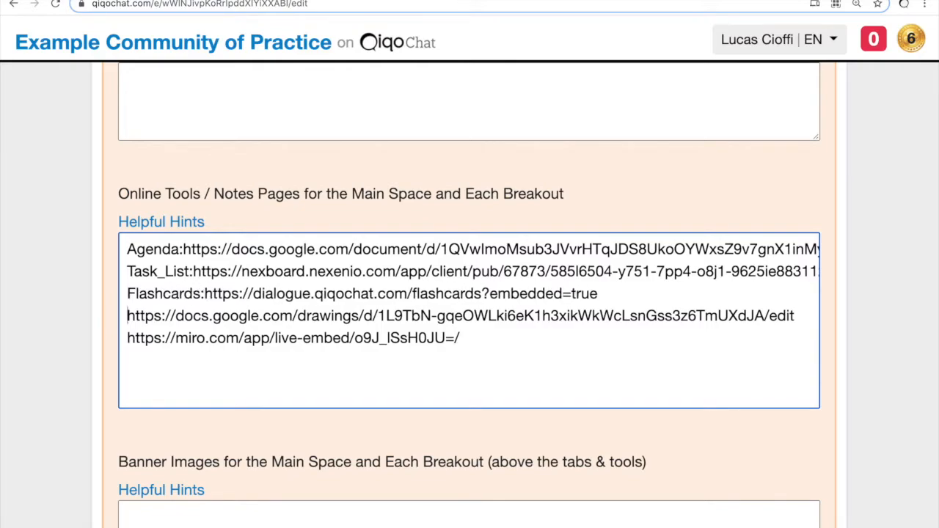
{"action": "type", "text": "Drawing:"}
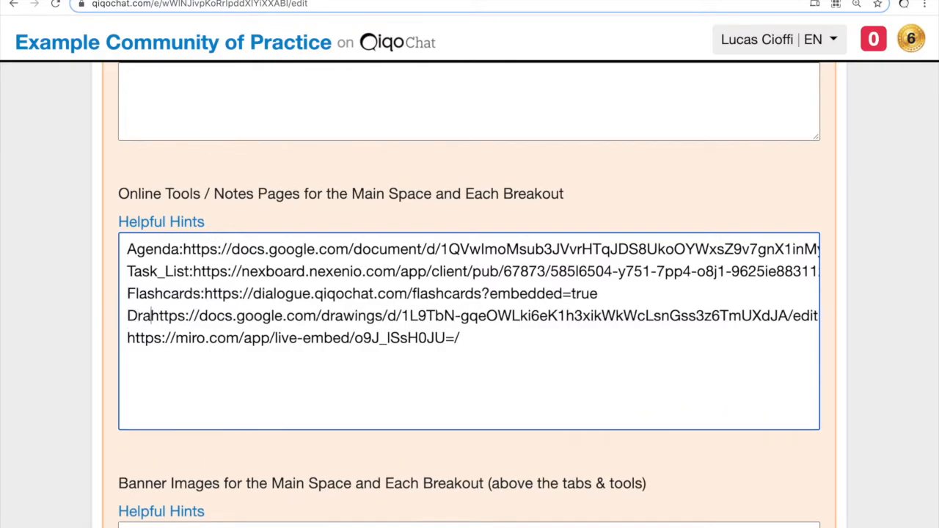
{"action": "key", "text": "Home"}
{"action": "key", "text": "Down"}
{"action": "type", "text": "Miro"}
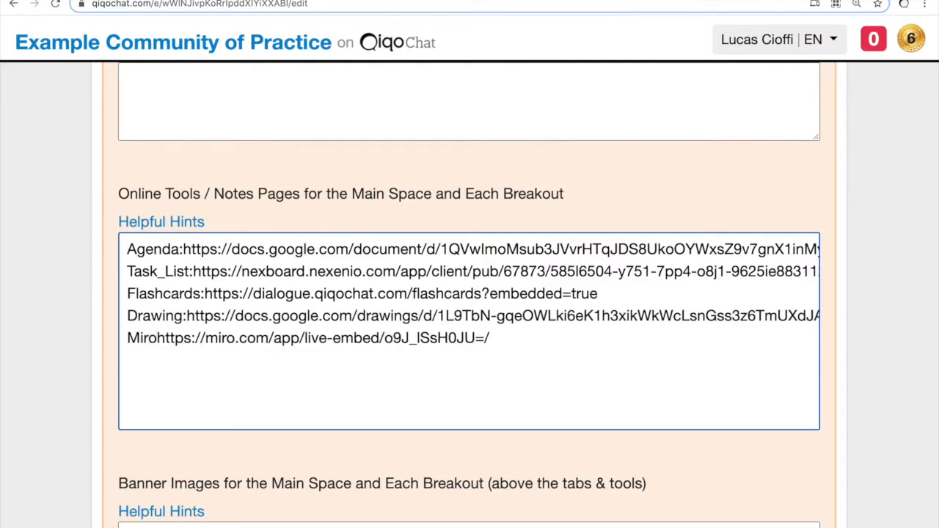
{"action": "type", "text": ":"}
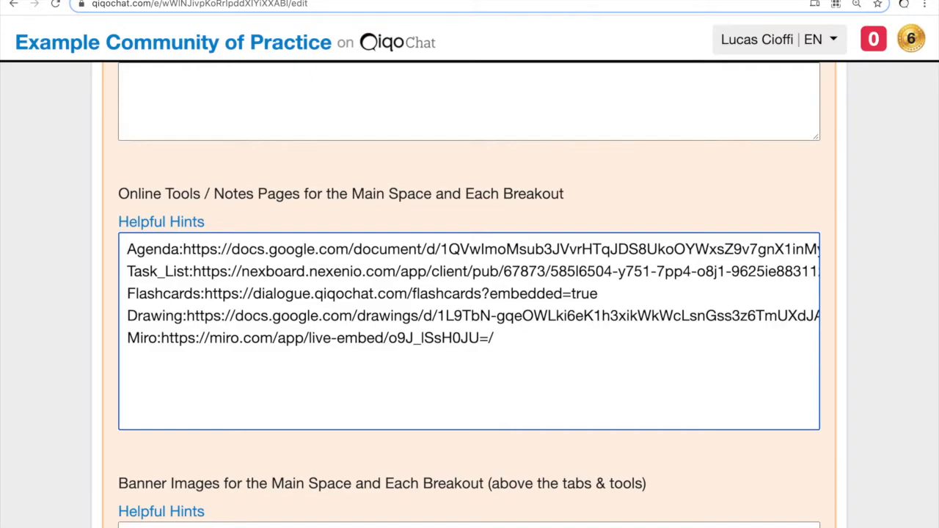
Step: Join the Task_List link onto the Agenda line, separated by a space
{"action": "key", "text": "Up"}
{"action": "key", "text": "Up"}
{"action": "key", "text": "Up"}
{"action": "key", "text": "Up"}
{"action": "key", "text": "Home"}
{"action": "key", "text": "Down"}
{"action": "key", "text": "shift+End"}
{"action": "key", "text": "super+c"}
{"action": "key", "text": "Left"}
{"action": "key", "text": "shift+End"}
{"action": "key", "text": "BackSpace"}
{"action": "key", "text": "BackSpace"}
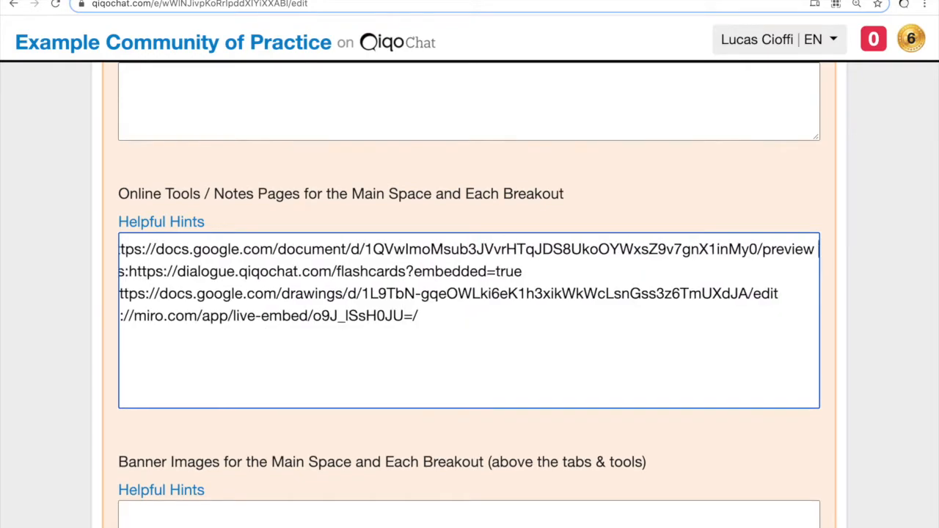
{"action": "key", "text": "Right"}
{"action": "key", "text": "Right"}
{"action": "key", "text": "Right"}
{"action": "key", "text": "Right"}
{"action": "key", "text": "Right"}
{"action": "key", "text": "Right"}
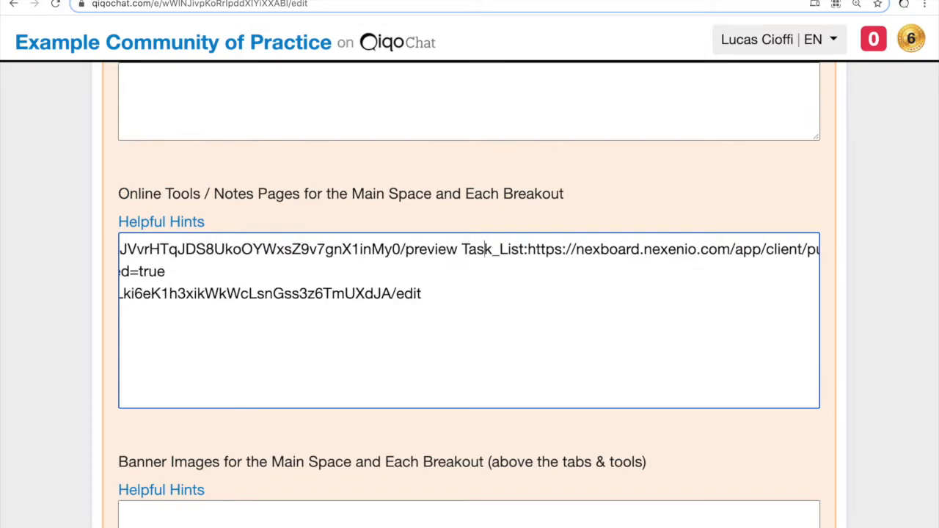
{"action": "key", "text": "Left"}
{"action": "key", "text": "Left"}
{"action": "key", "text": "Left"}
{"action": "key", "text": "Left"}
{"action": "key", "text": "Left"}
{"action": "key", "text": "Left"}
{"action": "key", "text": "shift+Left"}
Step: Join the Flashcards, Drawing and Miro links onto the same first line
{"action": "key", "text": "Home"}
{"action": "key", "text": "Down"}
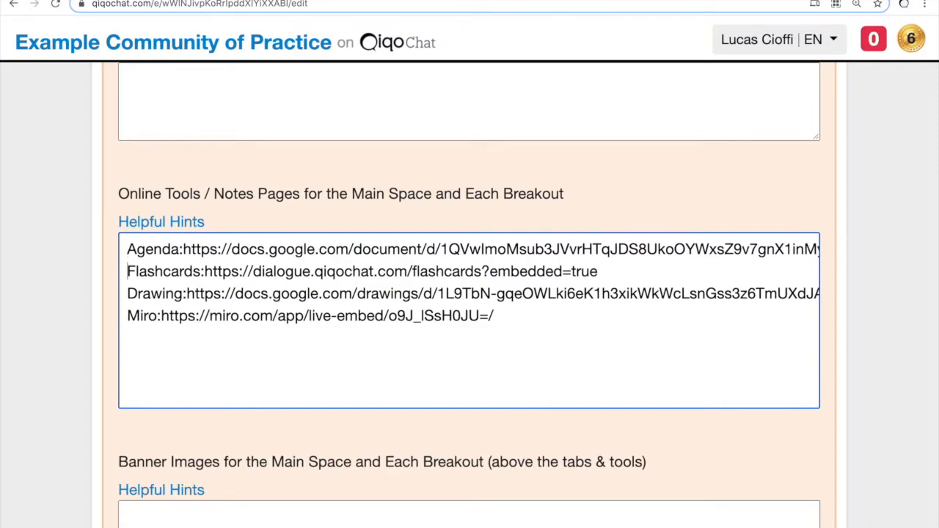
{"action": "key", "text": "BackSpace"}
{"action": "key", "text": "Down"}
{"action": "key", "text": "super+Left"}
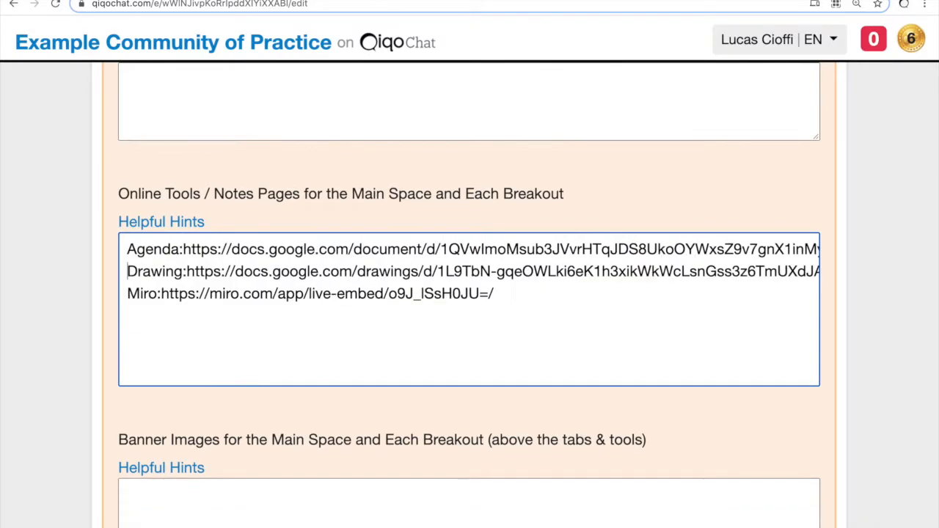
{"action": "key", "text": "BackSpace"}
{"action": "key", "text": "Down"}
{"action": "key", "text": "super+Left"}
{"action": "key", "text": "BackSpace"}
{"action": "key", "text": "super+Left"}
{"action": "key", "text": "super+Right"}
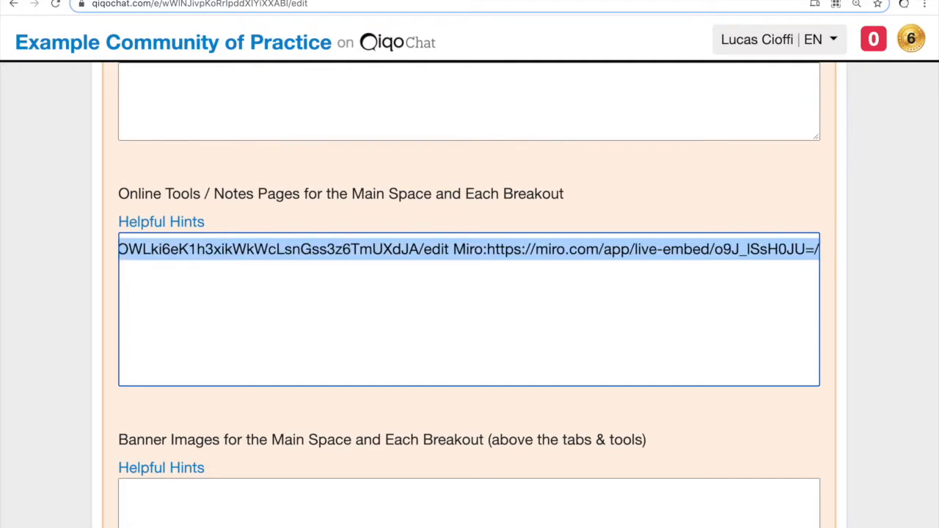
{"action": "key", "text": "super+Left"}
Step: Cut everything from Task_List to the end, leaving only Agenda on the first line
{"action": "left_click", "coordinate": [470, 250]}
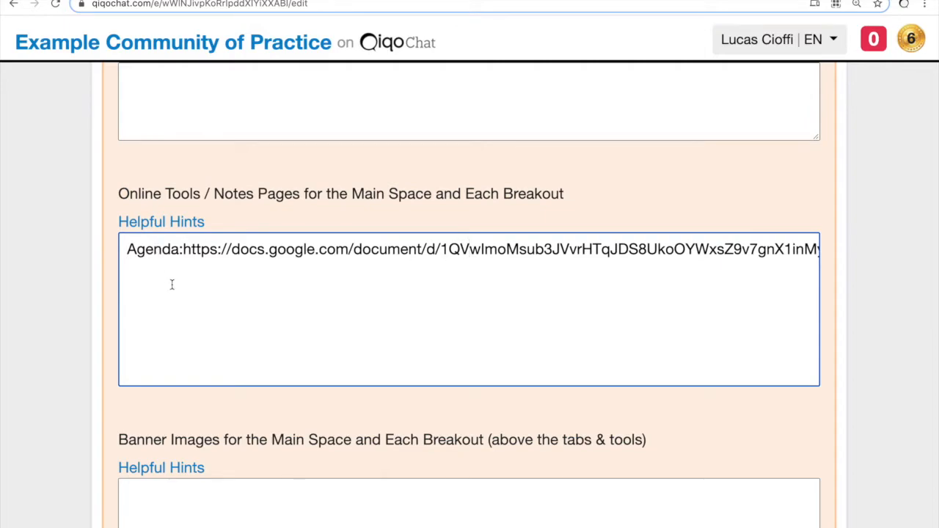
{"action": "left_click", "coordinate": [646, 250]}
{"action": "key", "text": "alt+Right"}
{"action": "key", "text": "Right"}
{"action": "key", "text": "Right"}
{"action": "key", "text": "Right"}
{"action": "key", "text": "Right"}
{"action": "key", "text": "Right"}
{"action": "key", "text": "Right"}
{"action": "key", "text": "Right"}
{"action": "key", "text": "Right"}
{"action": "key", "text": "Right"}
{"action": "key", "text": "Right"}
{"action": "key", "text": "Right"}
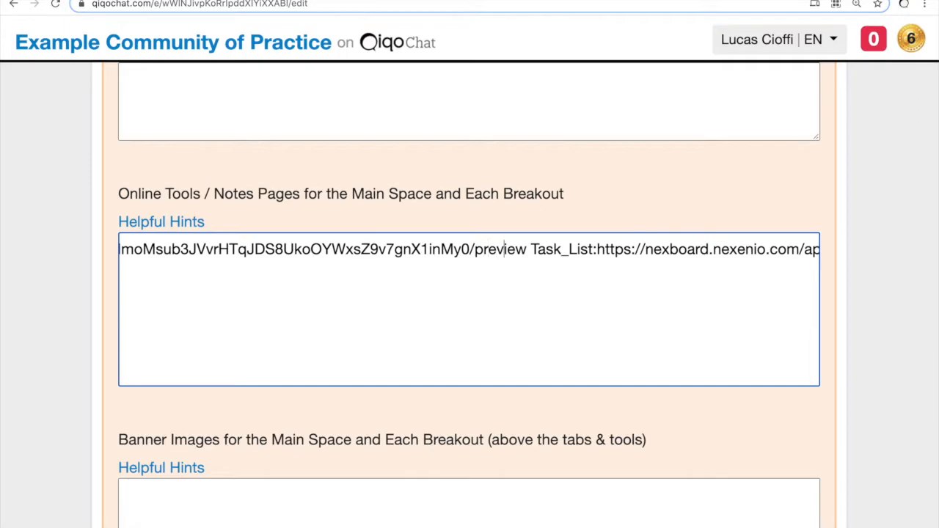
{"action": "key", "text": "Left"}
{"action": "key", "text": "Left"}
{"action": "key", "text": "shift+Right"}
{"action": "key", "text": "shift+Right"}
{"action": "key", "text": "shift+Right"}
{"action": "key", "text": "shift+Right"}
{"action": "key", "text": "shift+Right"}
{"action": "key", "text": "shift+Right"}
{"action": "key", "text": "shift+Right"}
{"action": "key", "text": "shift+Right"}
{"action": "key", "text": "shift+Right"}
{"action": "key", "text": "shift+Right"}
{"action": "key", "text": "End"}
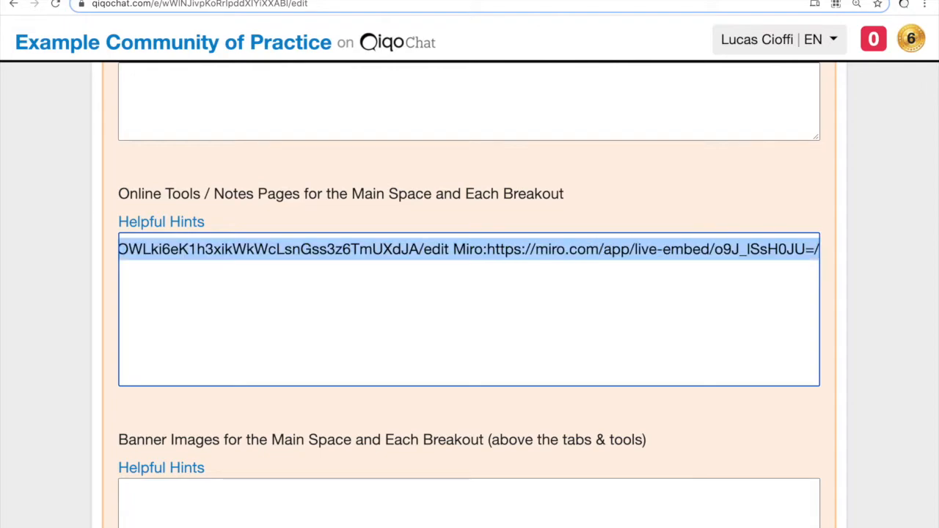
Step: Paste the Task_List, Flashcards, Drawing and Miro links as ten breakout lines below Agenda
{"action": "key", "text": "Return"}
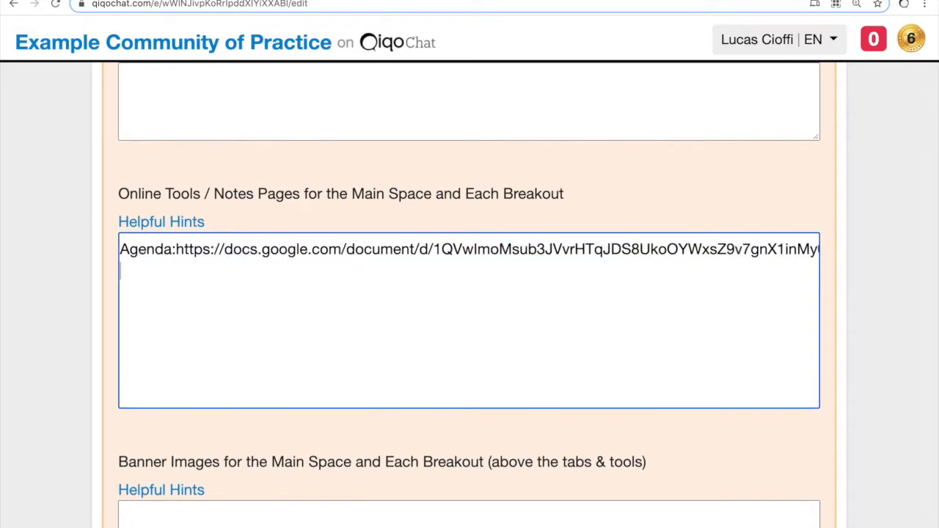
{"action": "key", "text": "super+v"}
{"action": "key", "text": "Return"}
{"action": "key", "text": "super+v"}
{"action": "key", "text": "Return"}
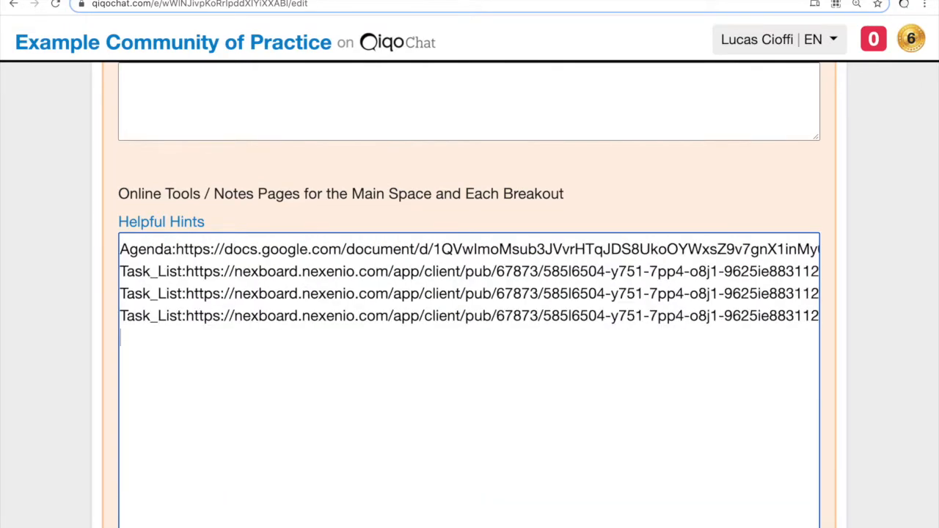
{"action": "key", "text": "super+v"}
{"action": "key", "text": "Return"}
{"action": "key", "text": "super+v"}
{"action": "key", "text": "Return"}
{"action": "key", "text": "super+v"}
{"action": "key", "text": "Return"}
{"action": "key", "text": "super+v"}
{"action": "key", "text": "Return"}
{"action": "key", "text": "super+v"}
{"action": "key", "text": "Return"}
{"action": "key", "text": "super+v"}
{"action": "key", "text": "Return"}
{"action": "key", "text": "super+v"}
{"action": "key", "text": "Return"}
{"action": "key", "text": "super+v"}
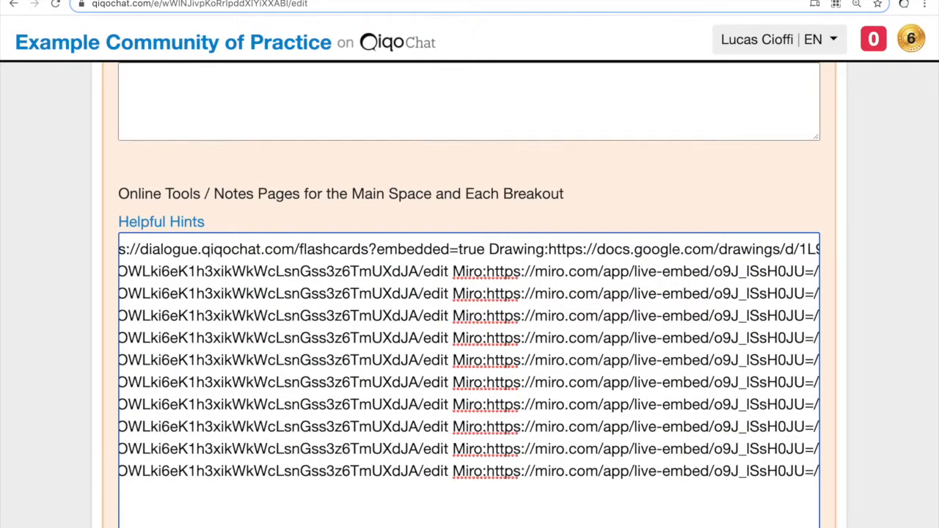
{"action": "key", "text": "super+Left"}
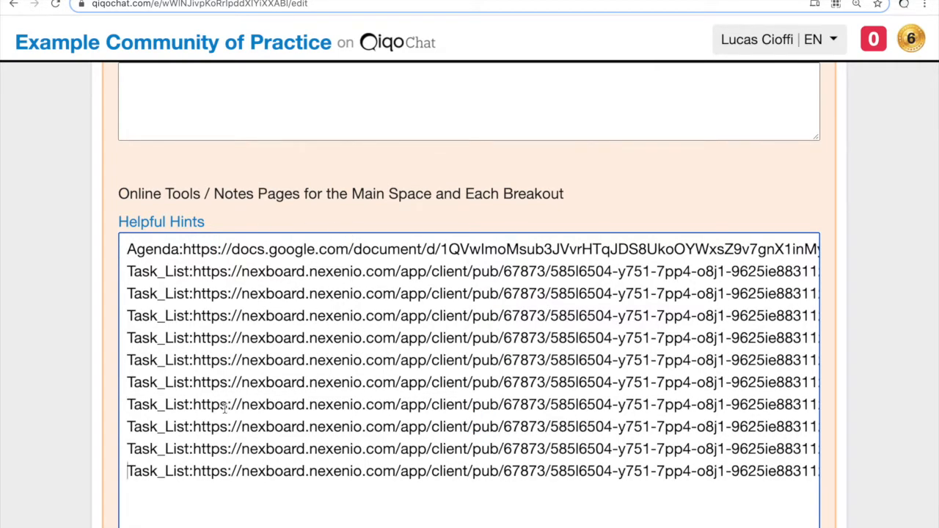
Step: Open the Google Spreadsheet template linked from the online tools field's Helpful Hints
{"action": "left_click", "coordinate": [174, 222]}
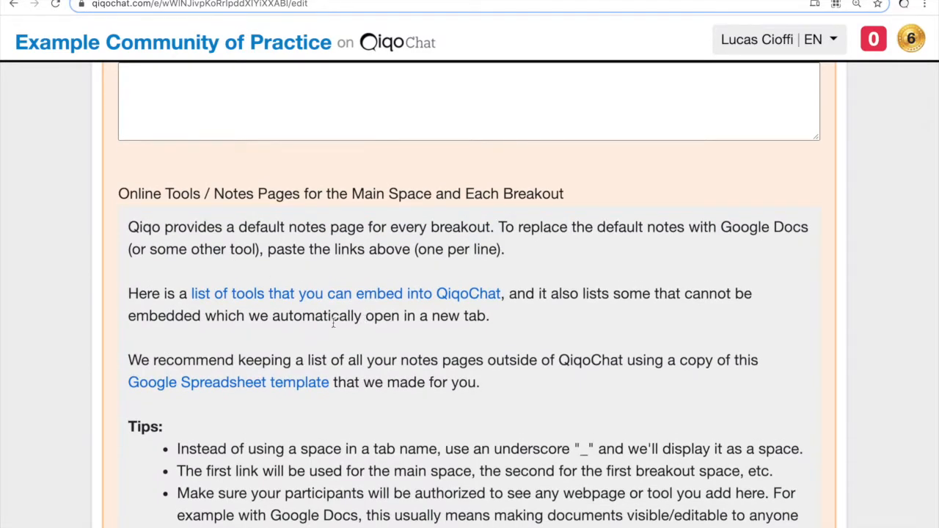
{"action": "triple_click", "coordinate": [187, 357]}
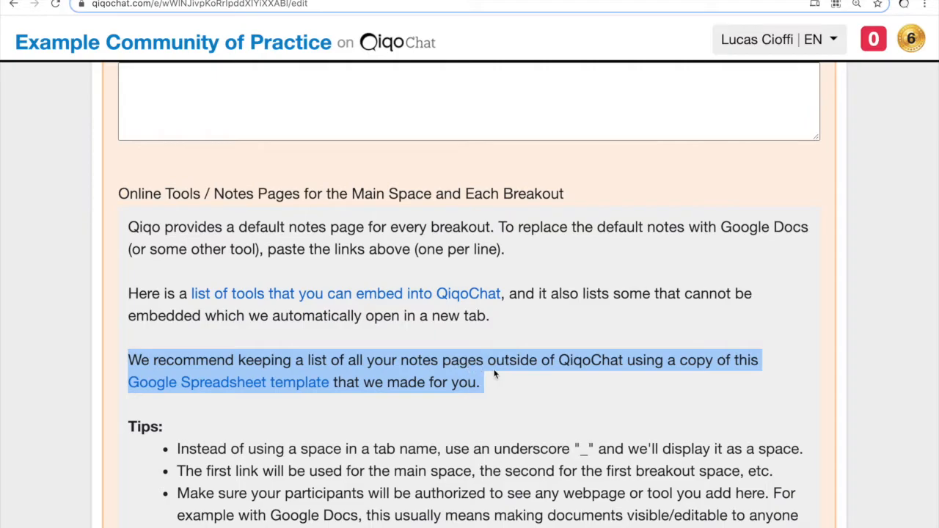
{"action": "left_click", "coordinate": [527, 371]}
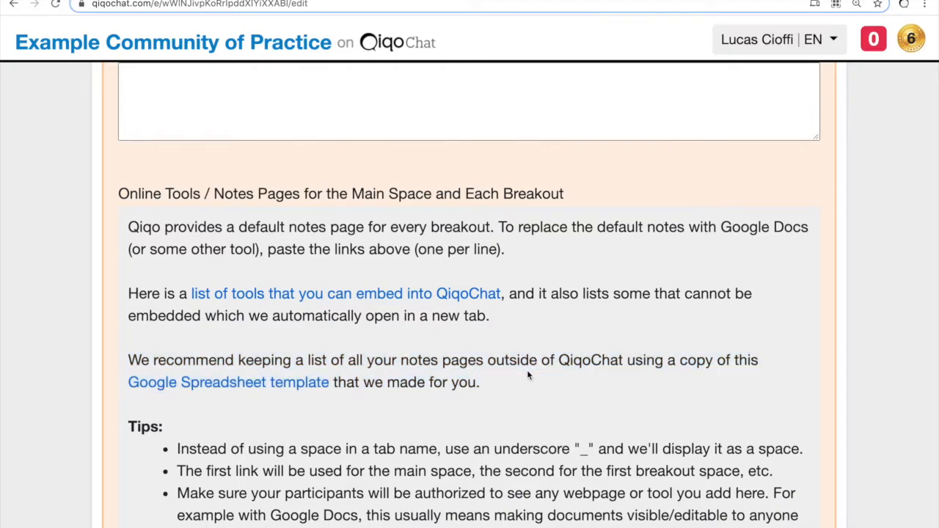
{"action": "left_click", "coordinate": [235, 385]}
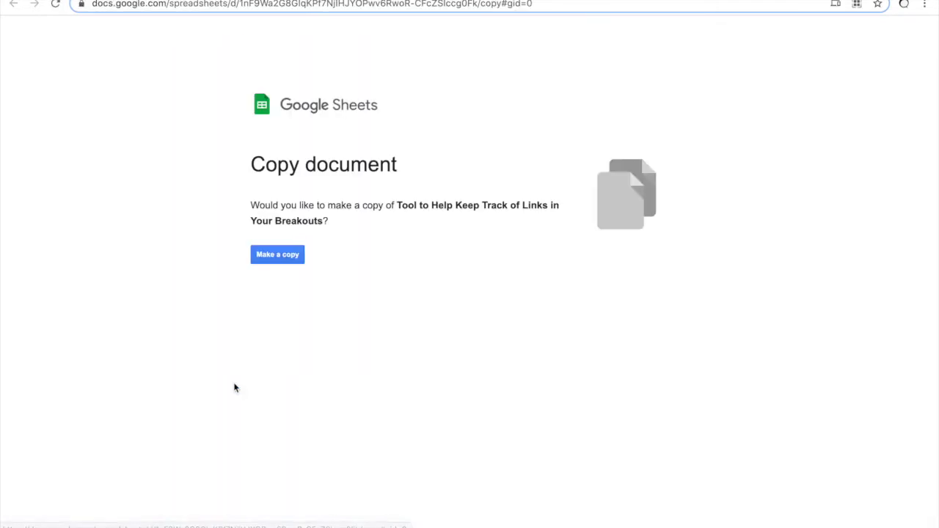
Step: Copy the template spreadsheet and title the copy 'Link Tracker - Test Event'
{"action": "left_click", "coordinate": [273, 262]}
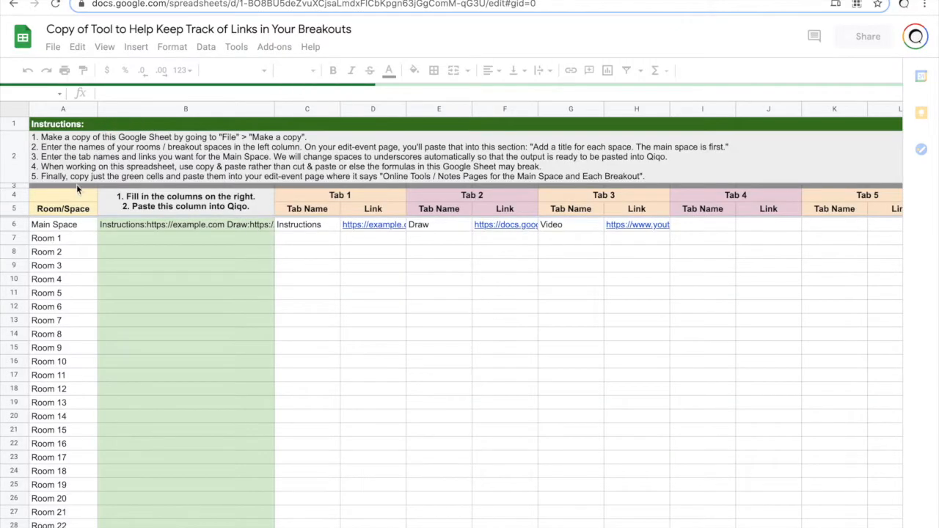
{"action": "left_click", "coordinate": [117, 29]}
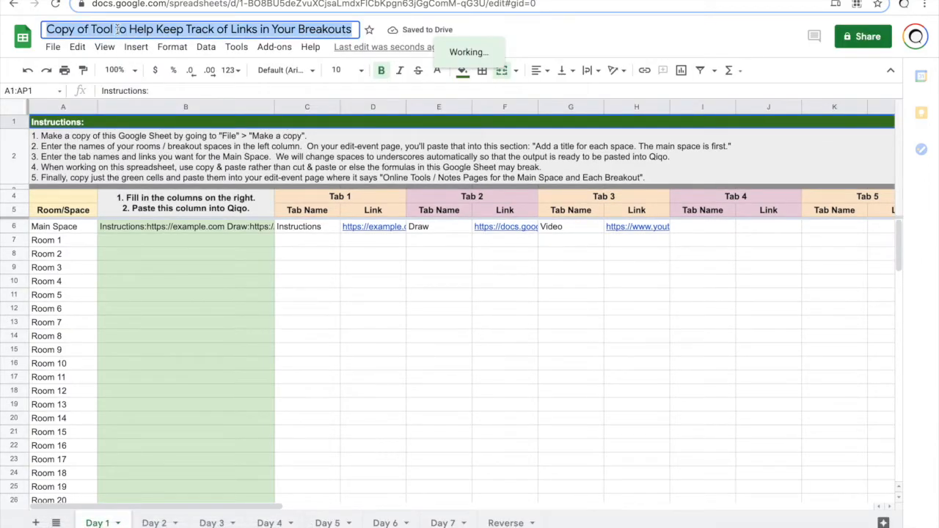
{"action": "type", "text": "Link Tracker"}
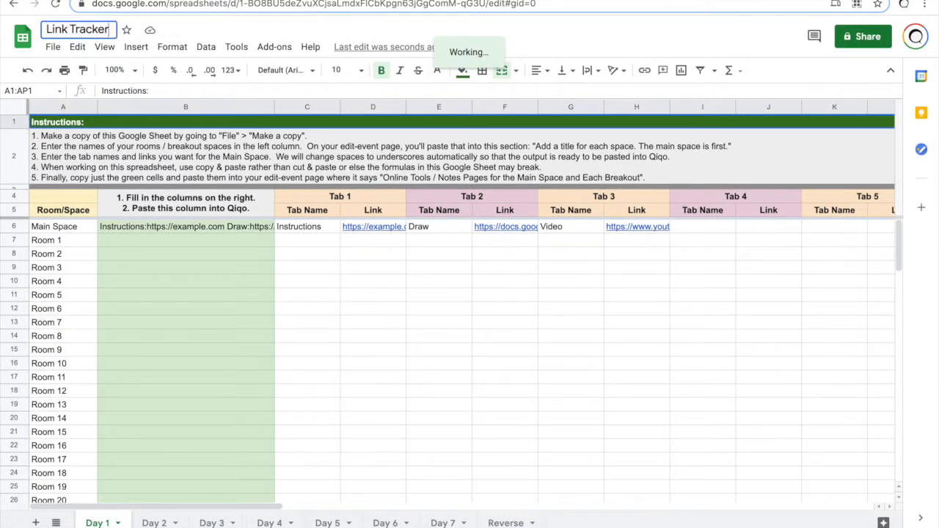
{"action": "type", "text": " - Test Event"}
{"action": "key", "text": "Return"}
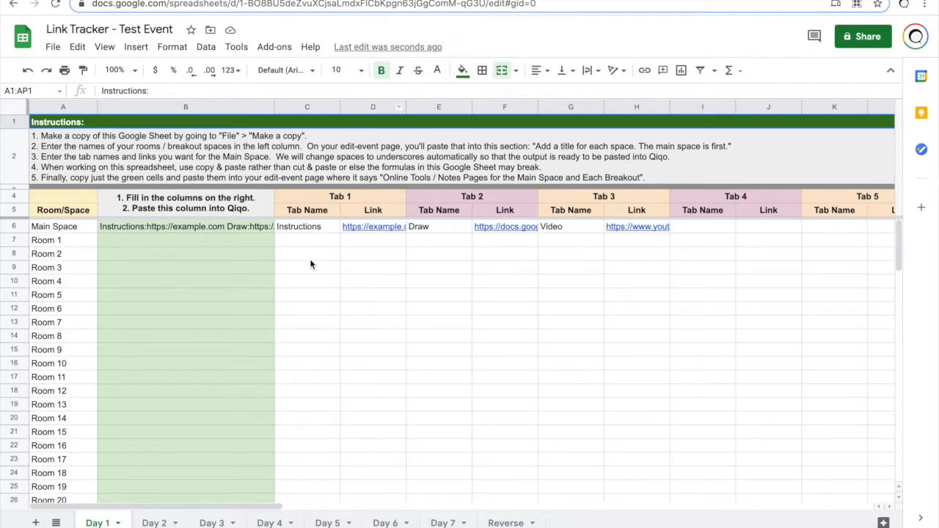
Step: Rename the Room 1 row to 'Breakout A'
{"action": "left_click_drag", "start_coordinate": [73, 233], "coordinate": [60, 417]}
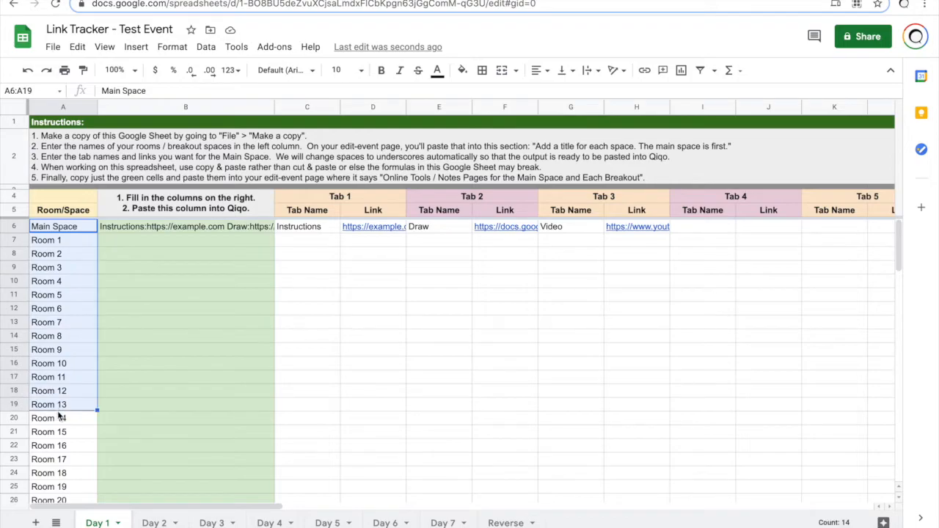
{"action": "left_click", "coordinate": [67, 243]}
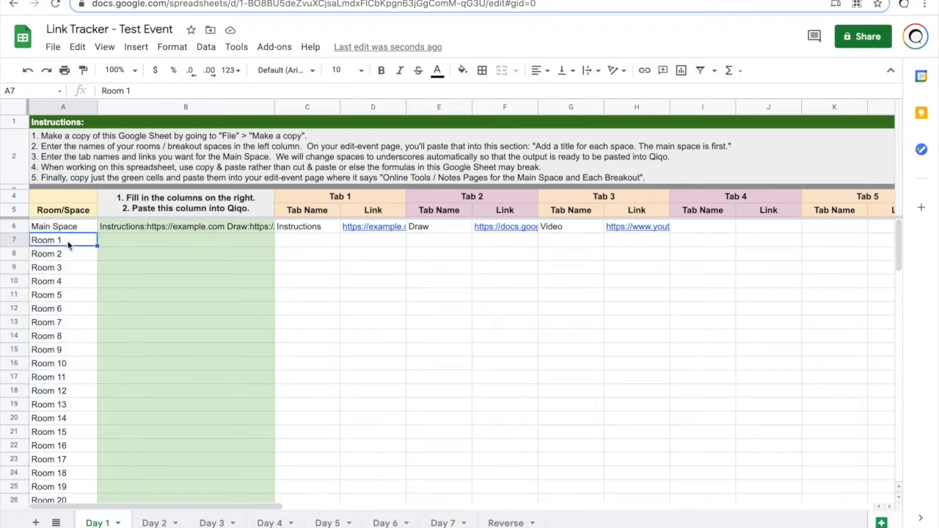
{"action": "type", "text": "Breakout"}
{"action": "key", "text": "Return"}
{"action": "key", "text": "Up"}
{"action": "key", "text": "Down"}
{"action": "key", "text": "Down"}
{"action": "key", "text": "Down"}
{"action": "key", "text": "Up"}
{"action": "key", "text": "Up"}
{"action": "key", "text": "Up"}
{"action": "key", "text": "Up"}
Step: Review the Tab 1, Tab 2 and Tab 3 name and link columns
{"action": "key", "text": "Right"}
{"action": "key", "text": "Right"}
{"action": "key", "text": "Right"}
{"action": "key", "text": "Left"}
{"action": "key", "text": "shift+Right"}
{"action": "left_click_drag", "start_coordinate": [359, 194], "coordinate": [338, 390]}
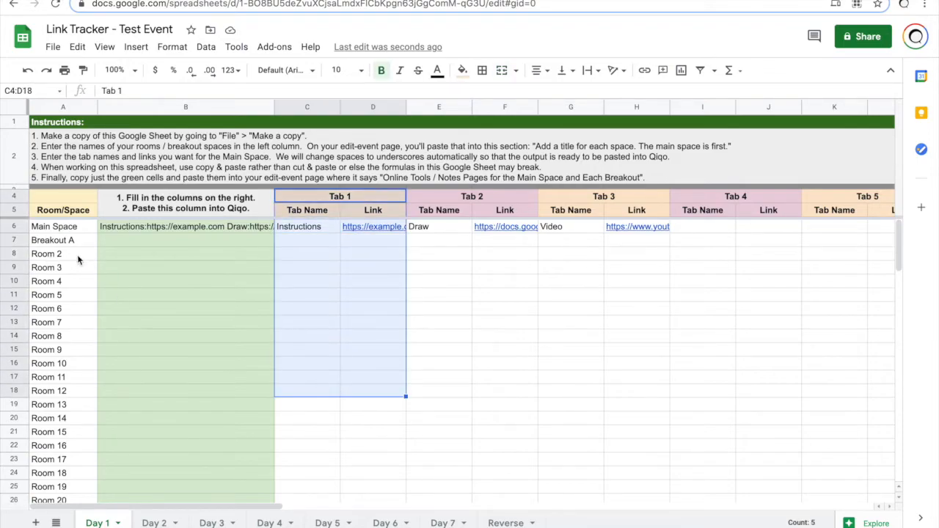
{"action": "left_click_drag", "start_coordinate": [482, 198], "coordinate": [481, 410]}
{"action": "left_click_drag", "start_coordinate": [610, 206], "coordinate": [603, 357]}
{"action": "left_click", "coordinate": [377, 345]}
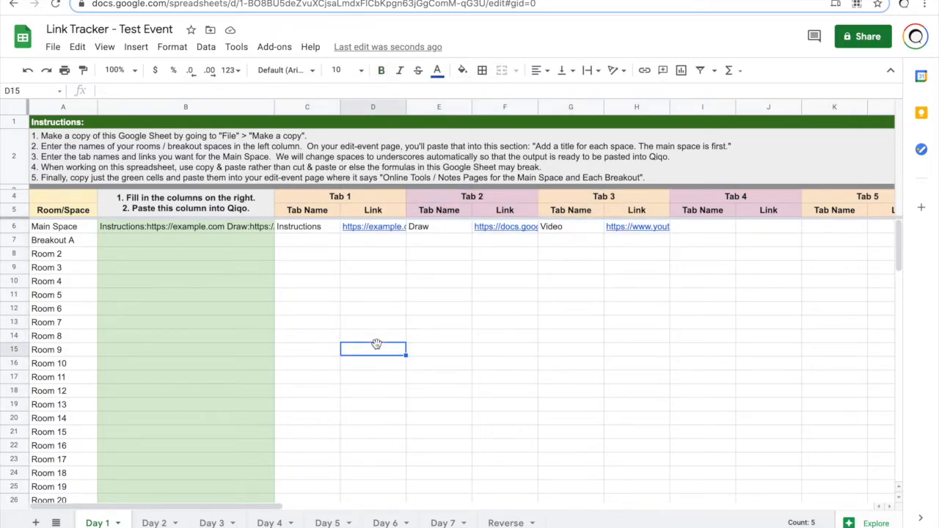
Step: Clear the Main Space's sample Instructions, Draw and Video tab names and links
{"action": "left_click", "coordinate": [304, 228]}
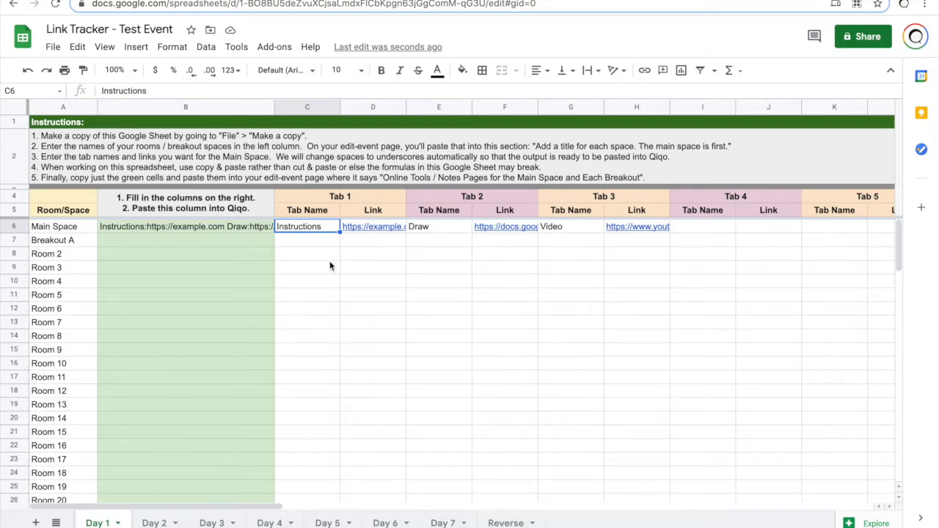
{"action": "key", "text": "Right"}
{"action": "key", "text": "Left"}
{"action": "key", "text": "shift+Right"}
{"action": "key", "text": "shift+Right"}
{"action": "key", "text": "shift+Right"}
{"action": "key", "text": "shift+Right"}
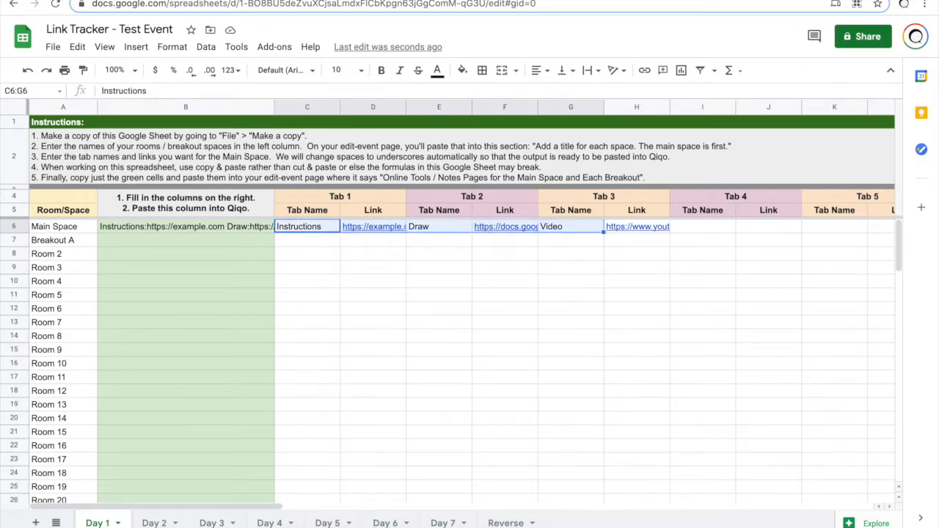
{"action": "key", "text": "shift+Right"}
{"action": "key", "text": "Delete"}
{"action": "key", "text": "Left"}
{"action": "key", "text": "Right"}
{"action": "left_click_drag", "start_coordinate": [225, 228], "coordinate": [225, 391]}
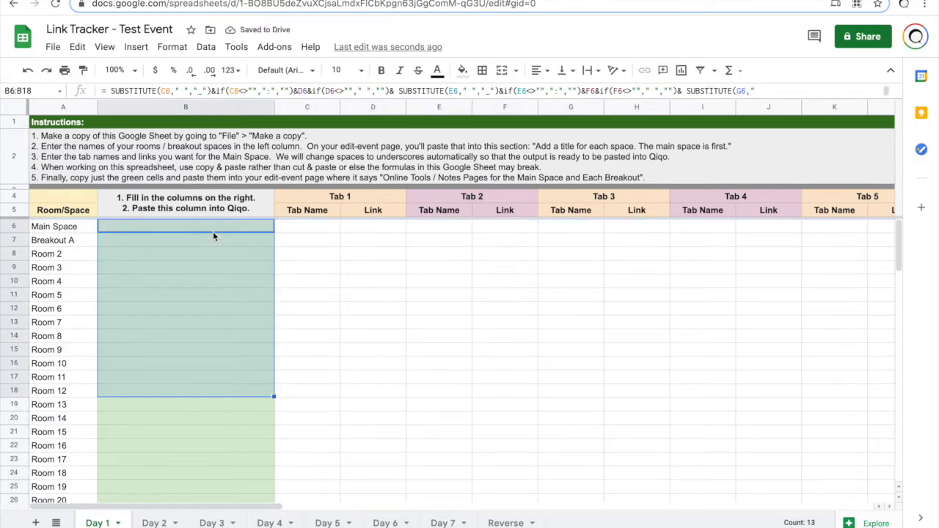
Step: Enter the Agenda tab in C6 with its document link in D6
{"action": "left_click", "coordinate": [316, 231]}
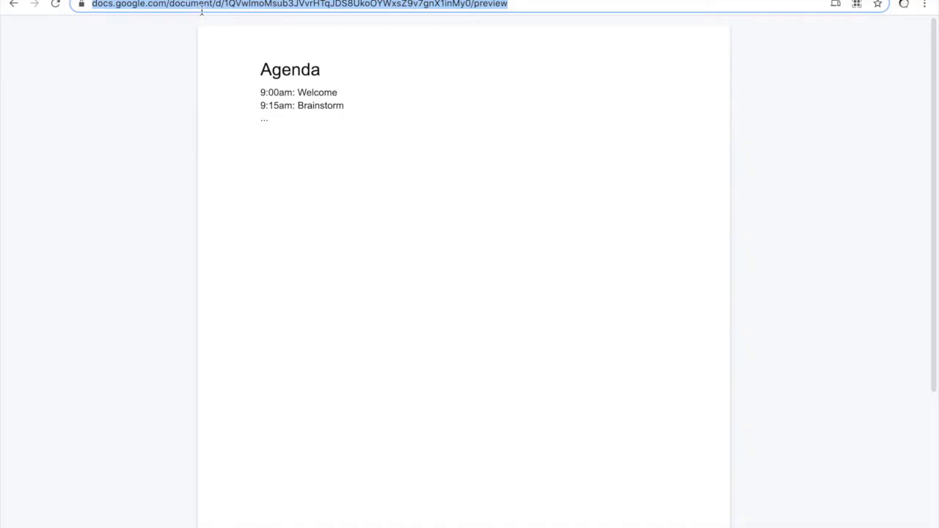
{"action": "key", "text": "ctrl+shift+Tab"}
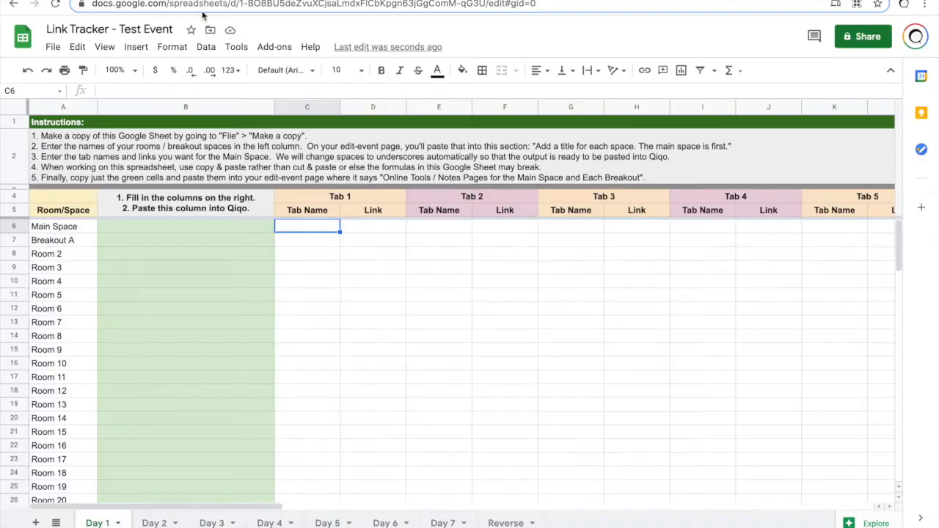
{"action": "type", "text": "Agen"}
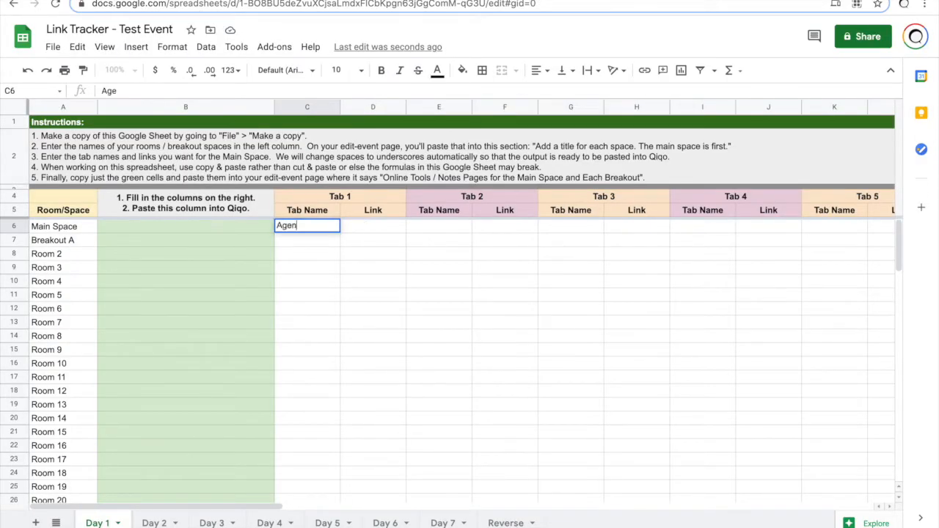
{"action": "type", "text": "da"}
{"action": "key", "text": "Tab"}
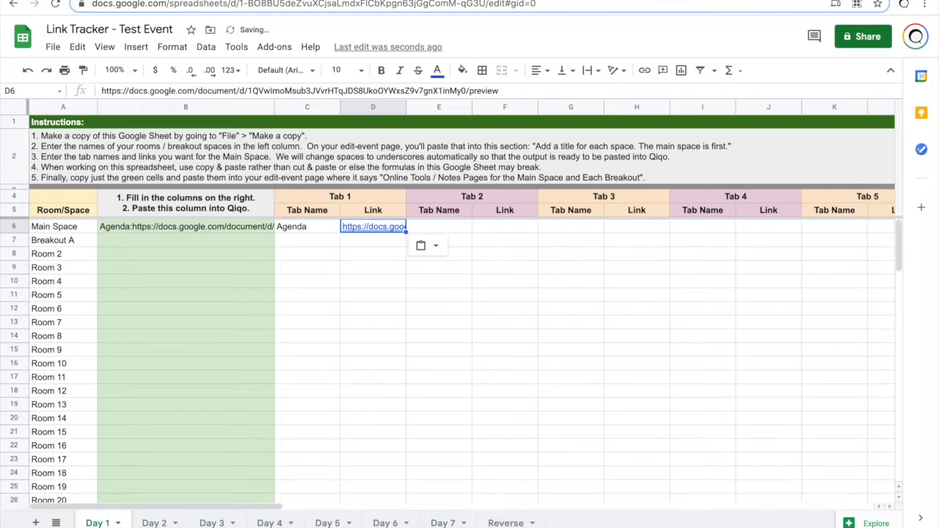
{"action": "key", "text": "Tab"}
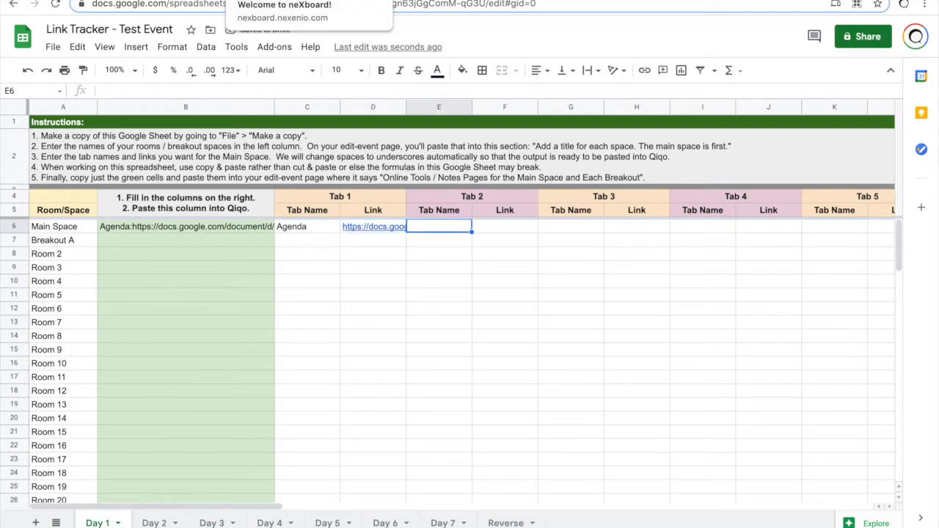
Step: Add the Task List tab in E6 with the neXboard board link as plain text in F6
{"action": "left_click", "coordinate": [270, 1]}
{"action": "left_click", "coordinate": [613, 328]}
{"action": "key", "text": "ctrl+Tab"}
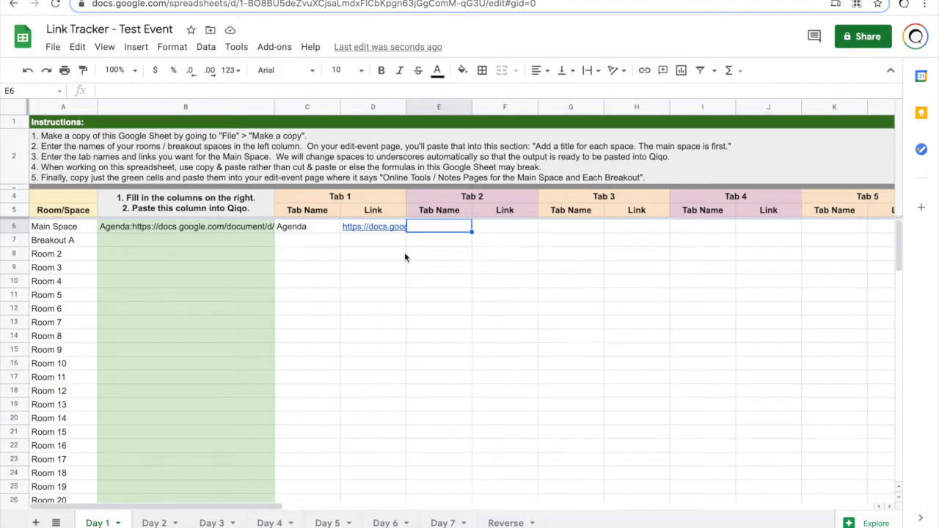
{"action": "type", "text": "Task "}
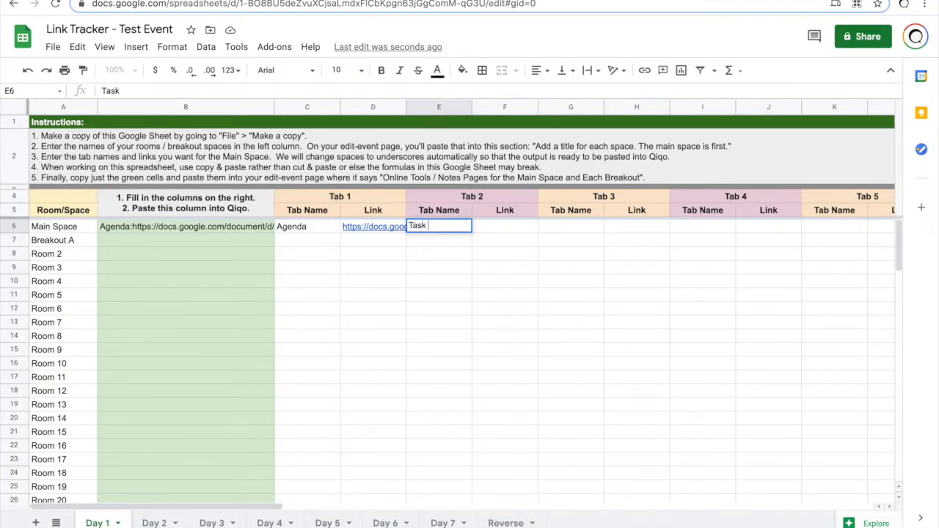
{"action": "type", "text": "List"}
{"action": "key", "text": "Tab"}
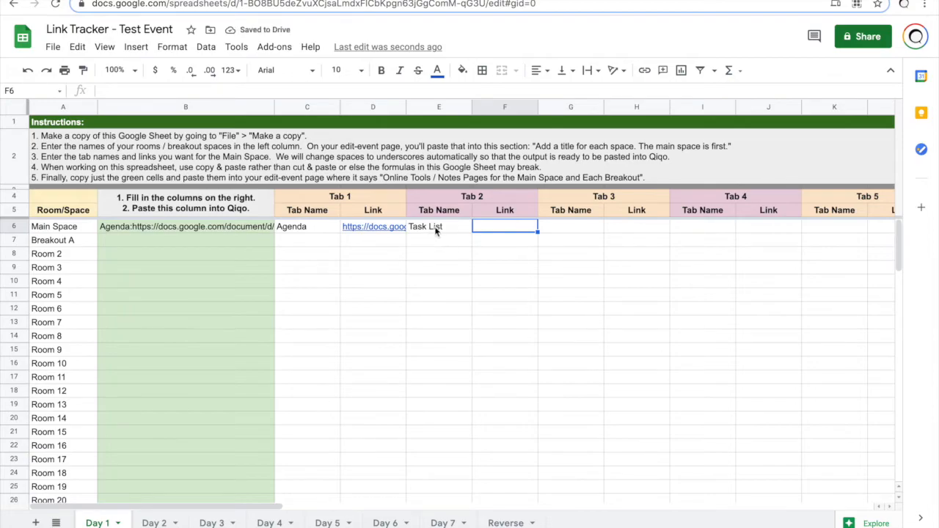
{"action": "key", "text": "ctrl+v"}
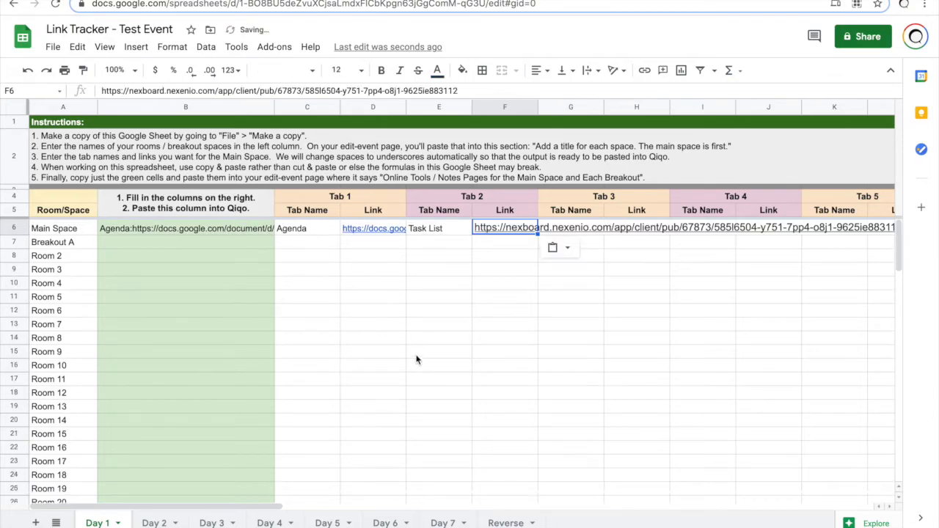
{"action": "key", "text": "ctrl+z"}
{"action": "key", "text": "ctrl+shift+v"}
{"action": "key", "text": "Return"}
{"action": "key", "text": "Up"}
{"action": "key", "text": "Right"}
{"action": "key", "text": "Right"}
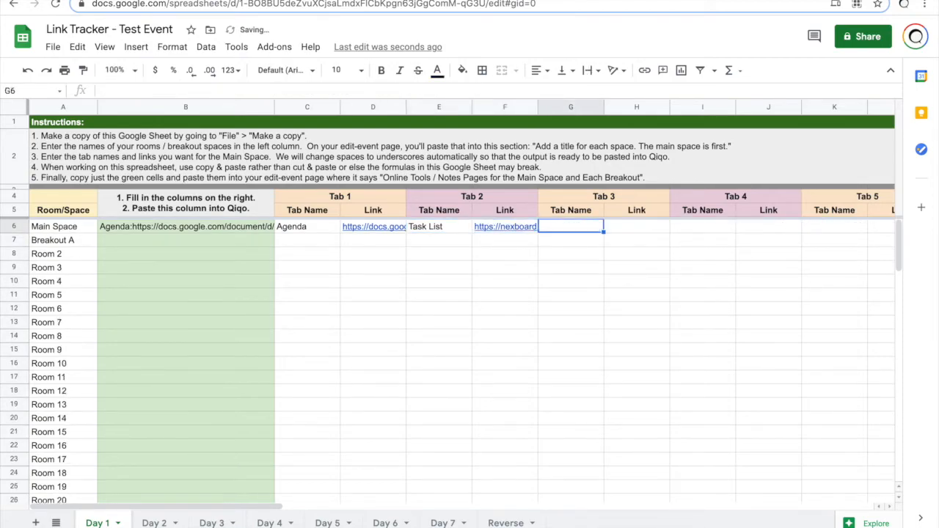
Step: Add the Flashcards tab in G6 with the Flashcards page link in H6
{"action": "left_click", "coordinate": [318, 0]}
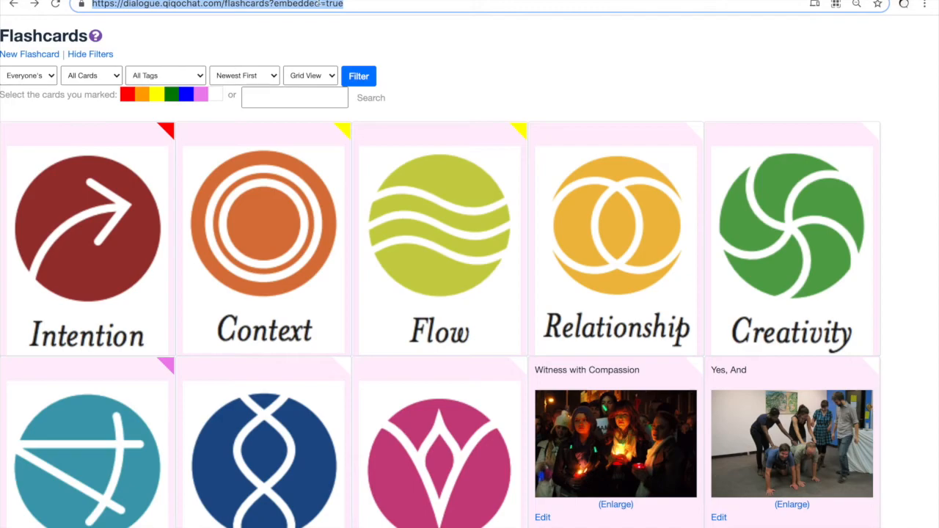
{"action": "key", "text": "ctrl+shift+Tab"}
{"action": "type", "text": "Flas"}
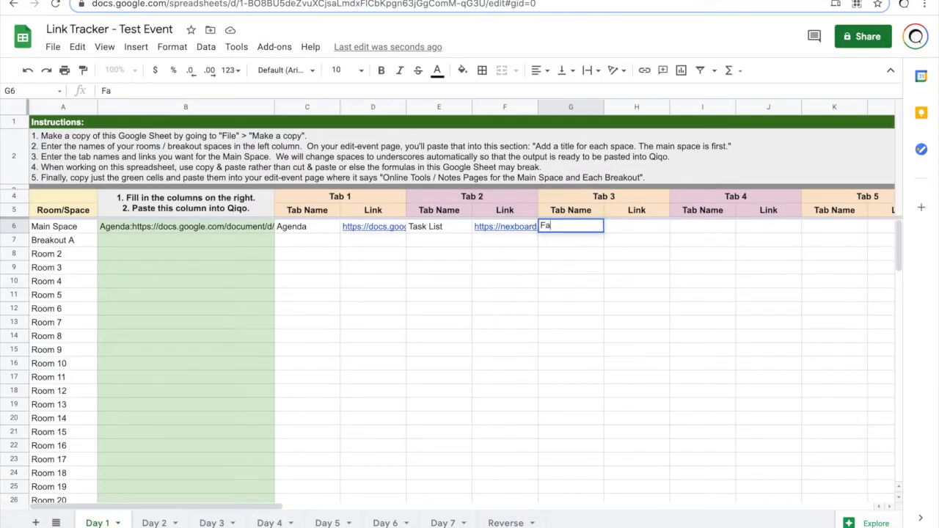
{"action": "type", "text": "h"}
{"action": "key", "text": "ctrl+plus"}
{"action": "key", "text": "ctrl+plus"}
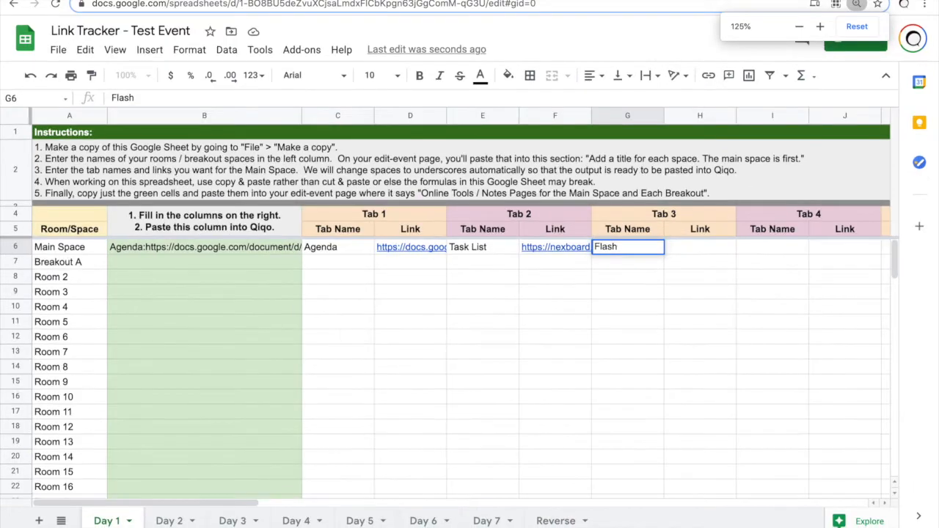
{"action": "type", "text": "cards"}
{"action": "key", "text": "Tab"}
{"action": "key", "text": "ctrl+v"}
{"action": "key", "text": "Return"}
{"action": "key", "text": "Up"}
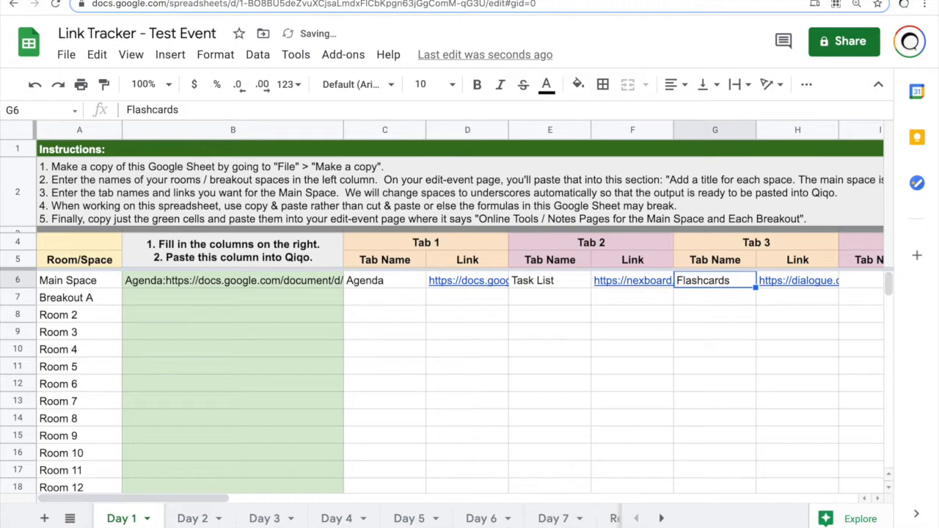
{"action": "key", "text": "Right"}
{"action": "key", "text": "Right"}
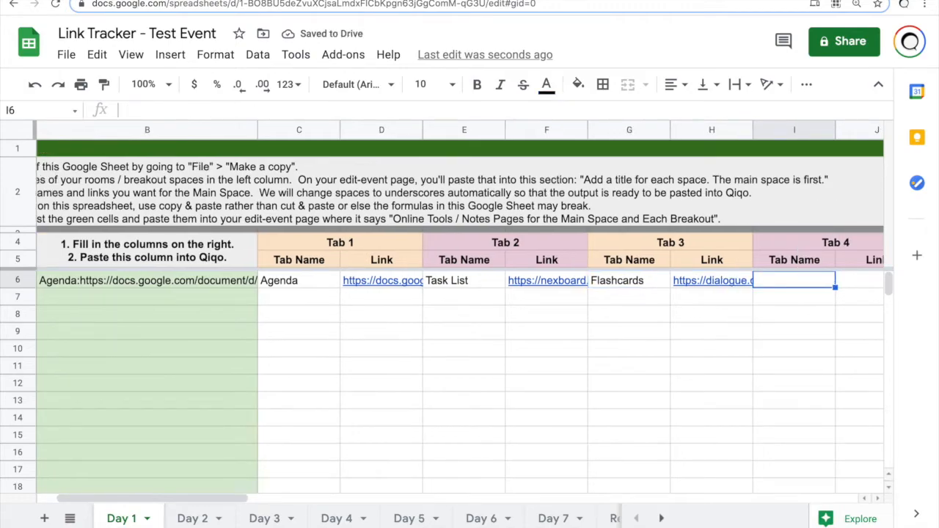
Step: Add the Draw tab in I6 with the Post-Its drawing link in J6
{"action": "left_click", "coordinate": [401, 2]}
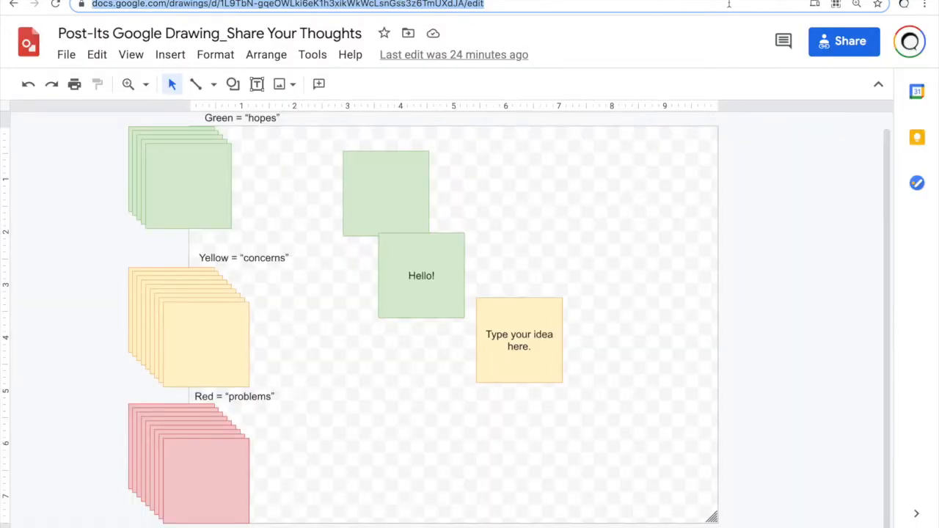
{"action": "key", "text": "ctrl+shift+Tab"}
{"action": "type", "text": "Draw"}
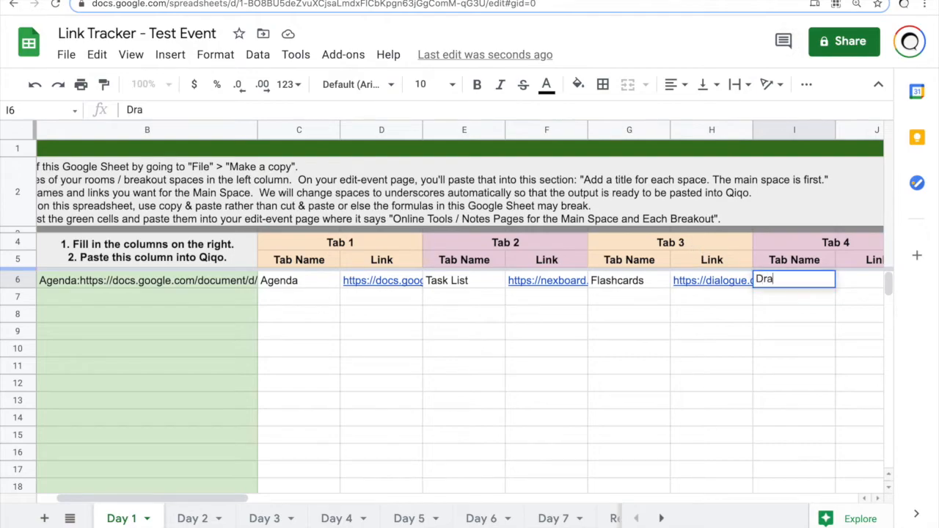
{"action": "key", "text": "Tab"}
{"action": "key", "text": "ctrl+v"}
{"action": "key", "text": "Tab"}
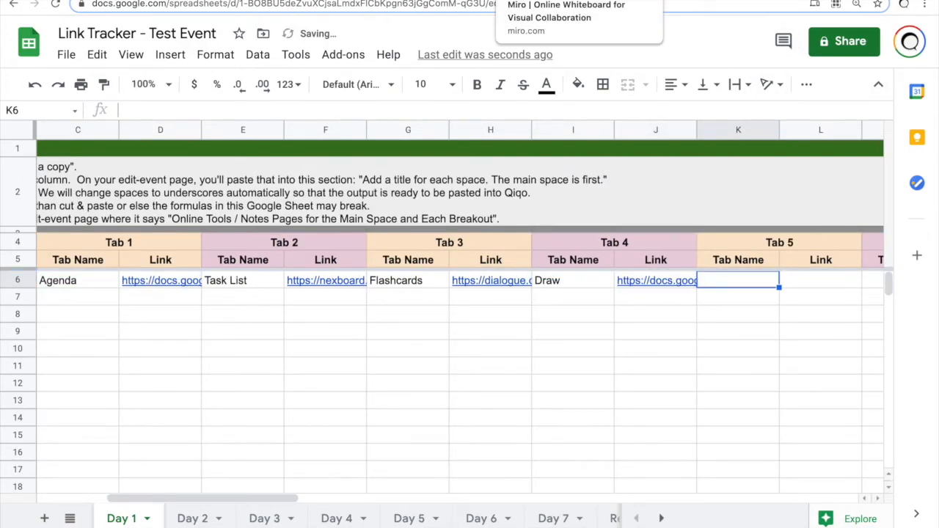
Step: Add the Whiteboard tab with the Miro board link in L6
{"action": "left_click", "coordinate": [489, 1]}
{"action": "key", "text": "ctrl+c"}
{"action": "key", "text": "ctrl+shift+Tab"}
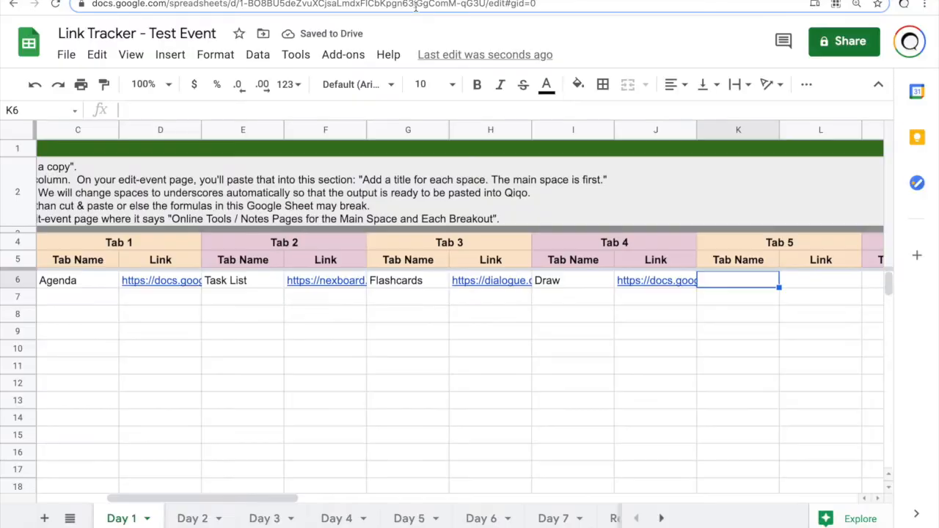
{"action": "type", "text": "Whiteboard"}
{"action": "key", "text": "Tab"}
{"action": "key", "text": "ctrl+v"}
{"action": "key", "text": "Return"}
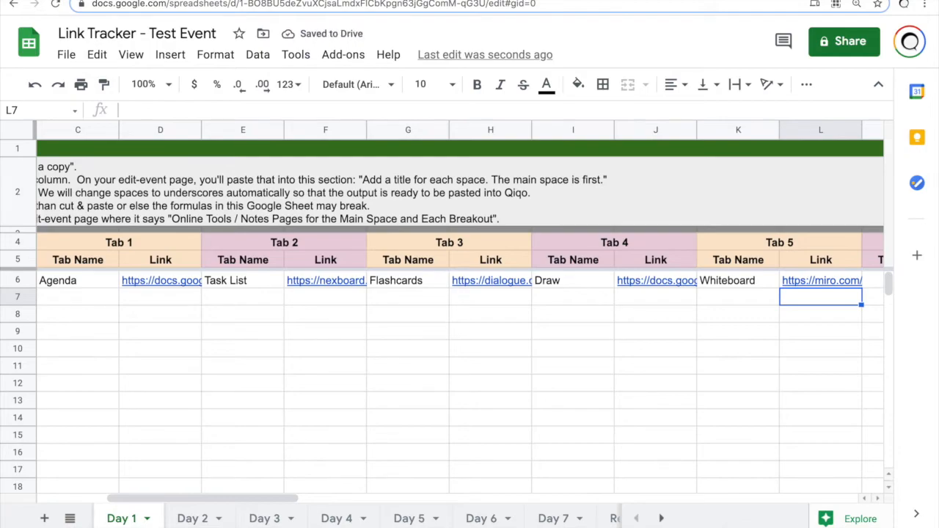
{"action": "key", "text": "Home"}
{"action": "key", "text": "Up"}
{"action": "key", "text": "Right"}
{"action": "key", "text": "Right"}
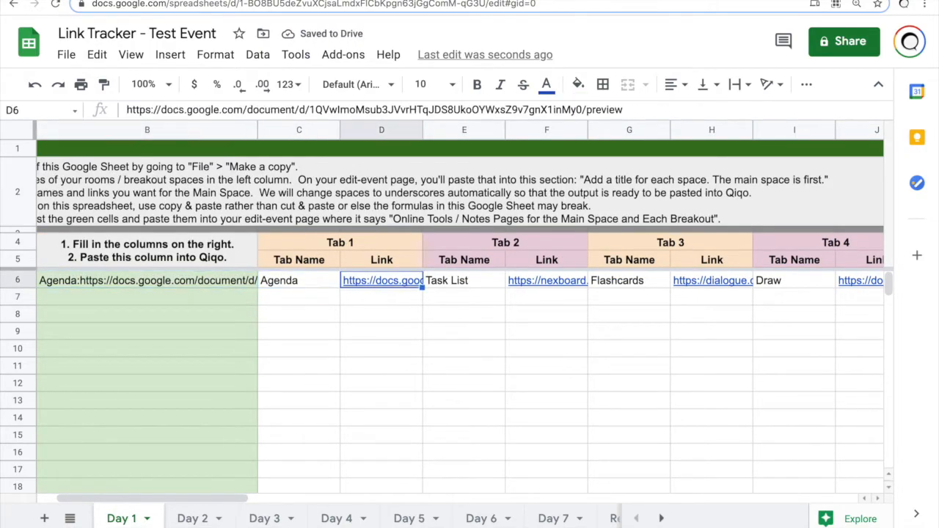
Step: Copy the E6:L6 tabs and links into every row from Breakout A to Room 12
{"action": "key", "text": "Left"}
{"action": "key", "text": "Right"}
{"action": "key", "text": "Right"}
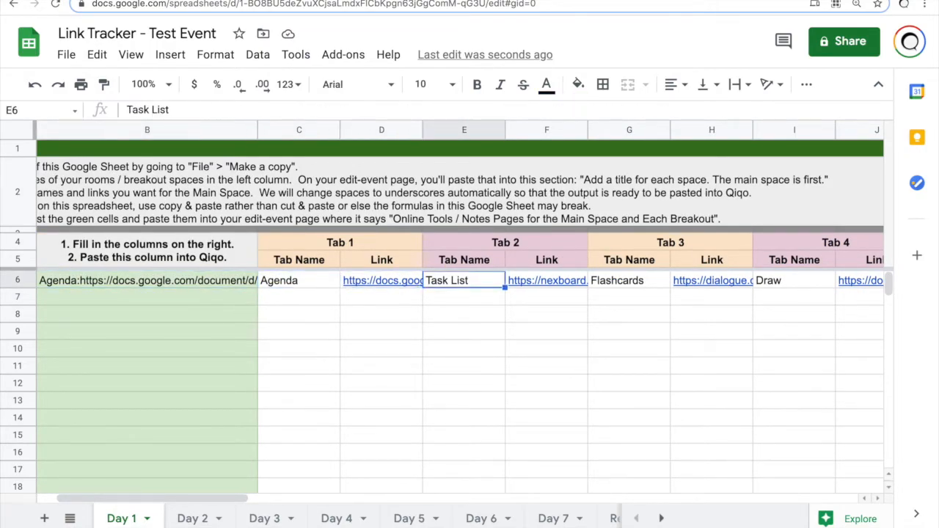
{"action": "key", "text": "ctrl+shift+Right"}
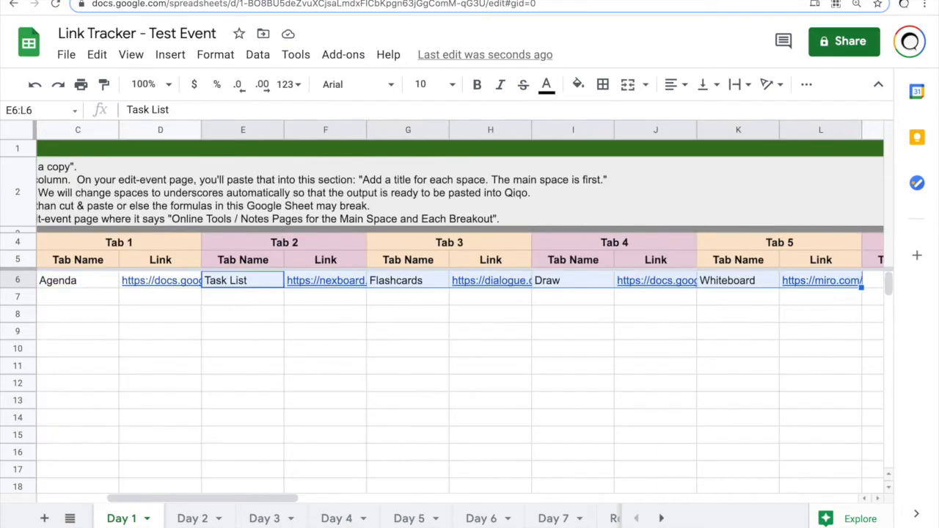
{"action": "key", "text": "ctrl+c"}
{"action": "key", "text": "Down"}
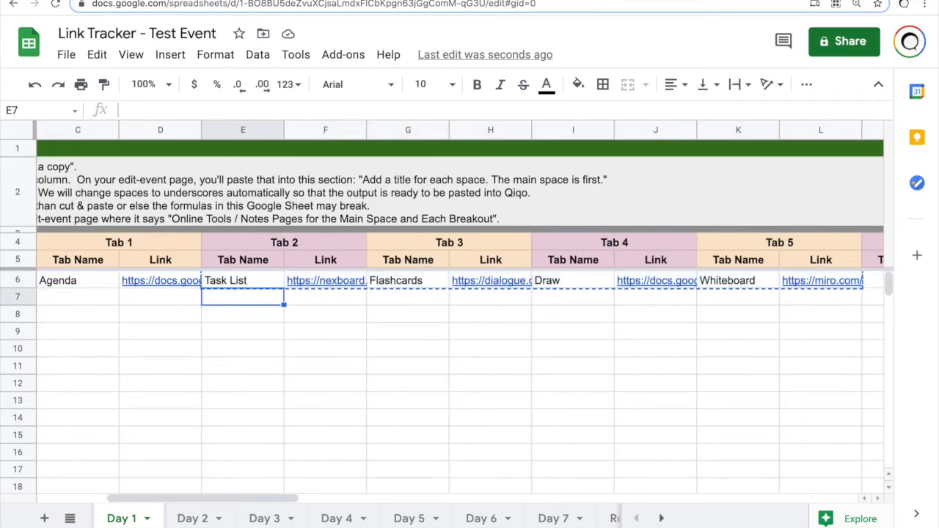
{"action": "key", "text": "ctrl+Left"}
{"action": "key", "text": "Right"}
{"action": "key", "text": "ctrl+v"}
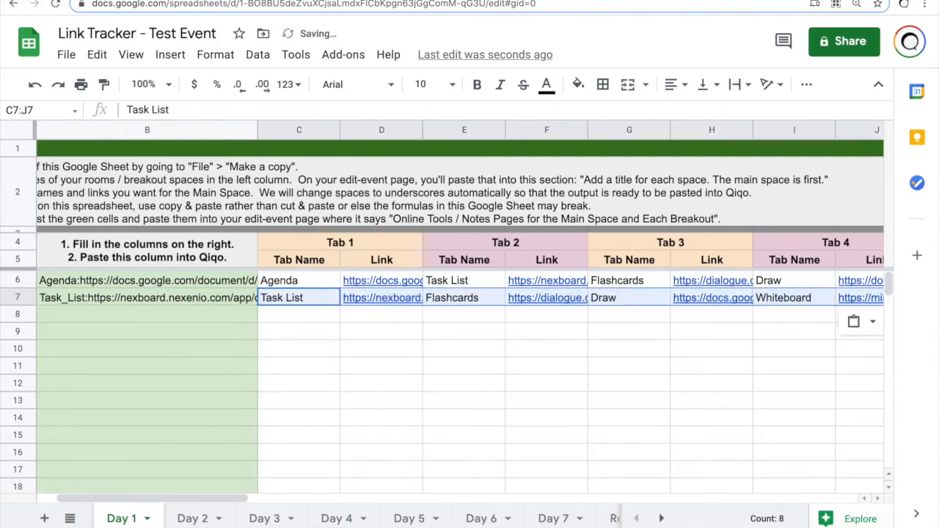
{"action": "key", "text": "Down"}
{"action": "key", "text": "ctrl+v"}
{"action": "key", "text": "Down"}
{"action": "key", "text": "ctrl+v"}
{"action": "key", "text": "Down"}
{"action": "key", "text": "ctrl+v"}
{"action": "key", "text": "Down"}
{"action": "key", "text": "ctrl+v"}
{"action": "key", "text": "Down"}
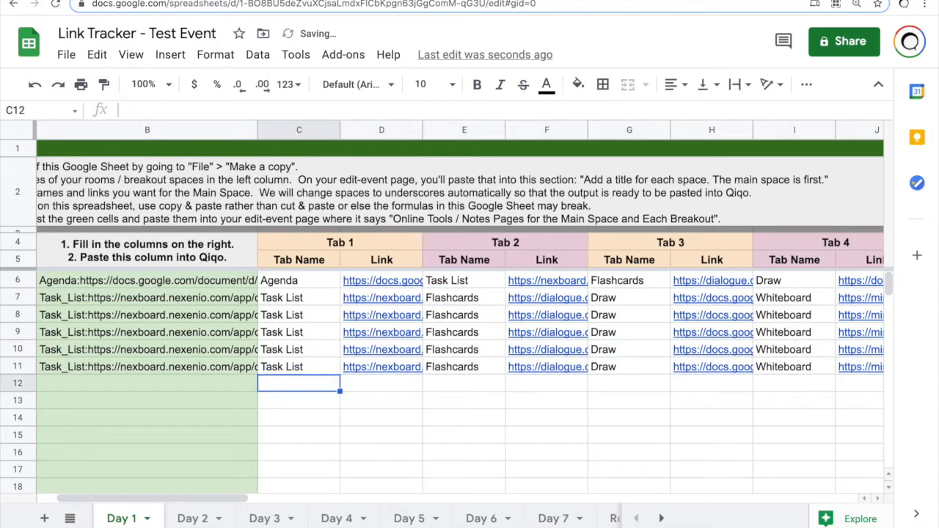
{"action": "key", "text": "ctrl+v"}
{"action": "key", "text": "Down"}
{"action": "key", "text": "ctrl+v"}
{"action": "key", "text": "Down"}
{"action": "key", "text": "ctrl+v"}
{"action": "key", "text": "Down"}
{"action": "key", "text": "ctrl+v"}
{"action": "key", "text": "Down"}
{"action": "key", "text": "ctrl+v"}
{"action": "key", "text": "Down"}
{"action": "key", "text": "ctrl+v"}
{"action": "key", "text": "Down"}
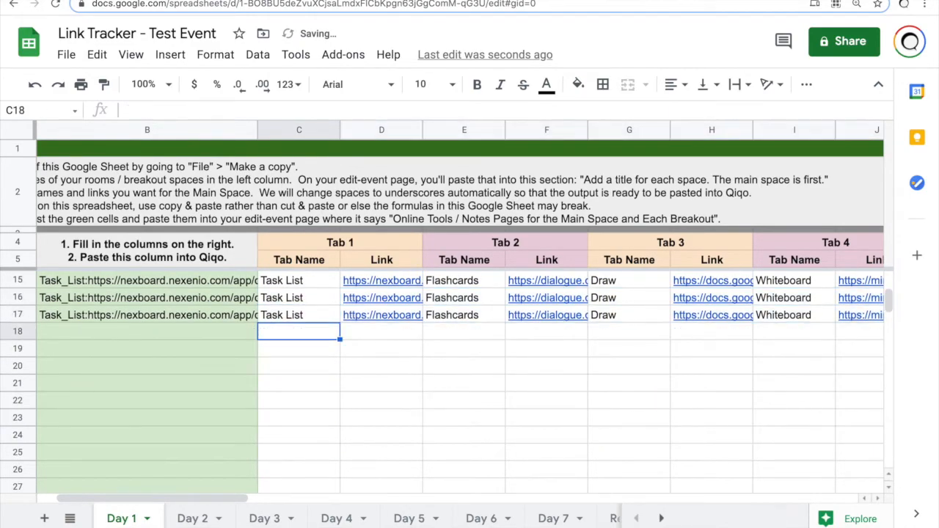
{"action": "key", "text": "ctrl+v"}
{"action": "key", "text": "Left"}
Step: Copy the green column's combined links from B6 down to Room 12
{"action": "key", "text": "ctrl+Up"}
{"action": "key", "text": "Left"}
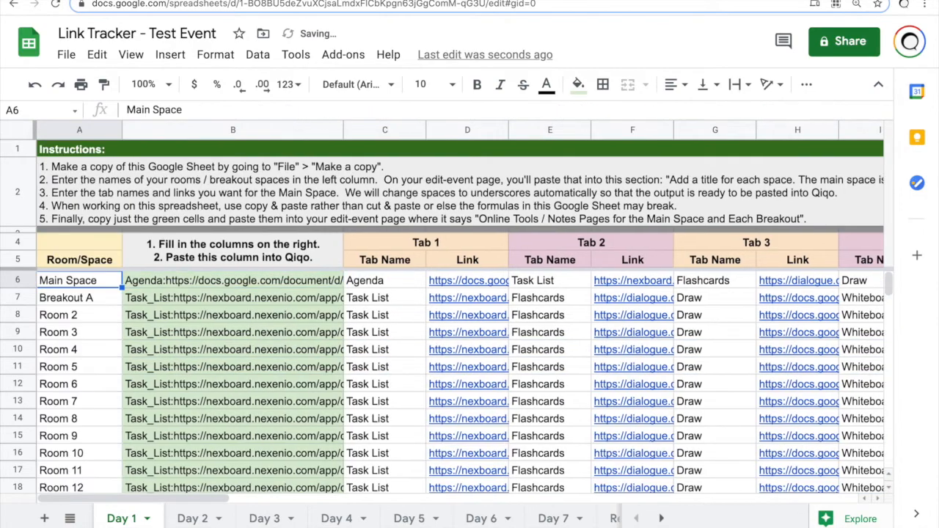
{"action": "left_click", "coordinate": [314, 282]}
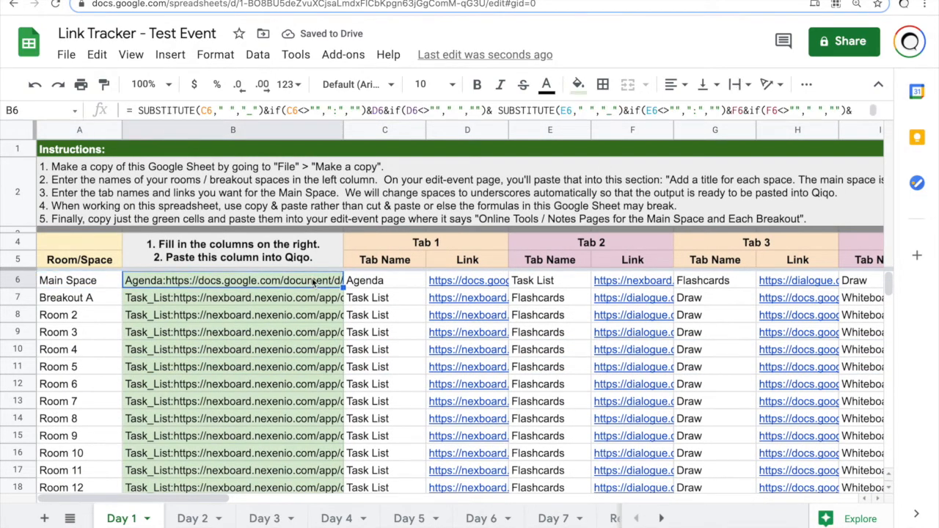
{"action": "key", "text": "shift+Down"}
{"action": "key", "text": "shift+Down"}
{"action": "key", "text": "shift+Down"}
{"action": "key", "text": "shift+Down"}
{"action": "key", "text": "shift+Down"}
{"action": "key", "text": "shift+Down"}
{"action": "key", "text": "shift+Down"}
{"action": "key", "text": "shift+Down"}
{"action": "key", "text": "shift+Down"}
{"action": "key", "text": "shift+Down"}
{"action": "key", "text": "shift+Down"}
{"action": "key", "text": "shift+Down"}
{"action": "key", "text": "shift+Down"}
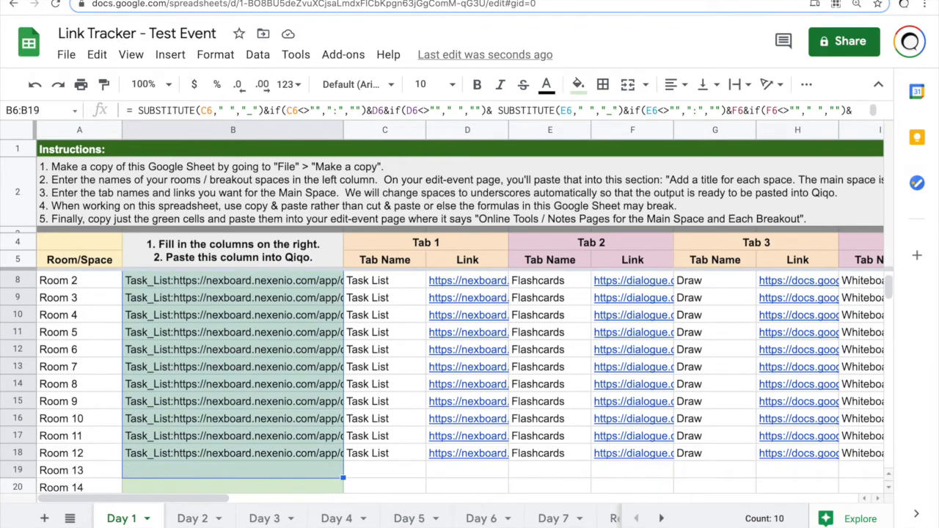
{"action": "key", "text": "shift+Up"}
{"action": "key", "text": "ctrl+c"}
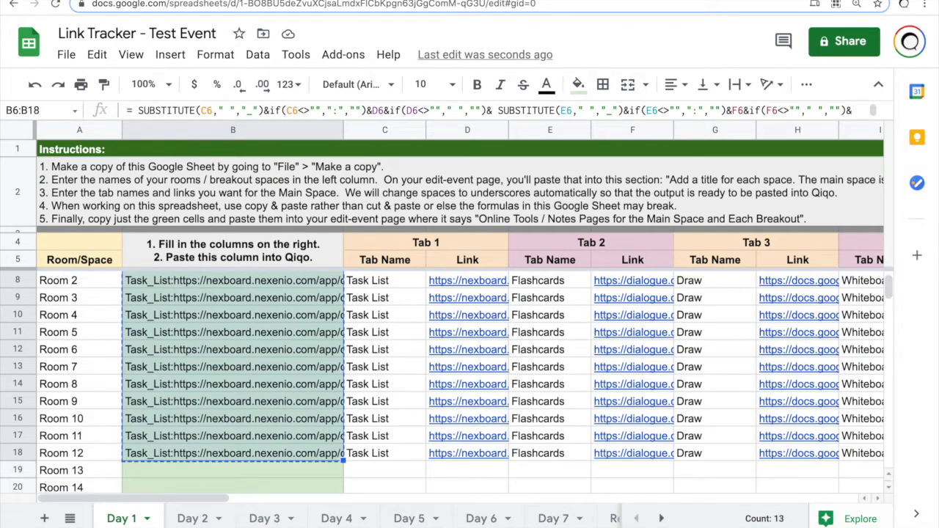
Step: Replace the old links in the event's online tools box with the new tab links
{"action": "key", "text": "ctrl+shift+Tab"}
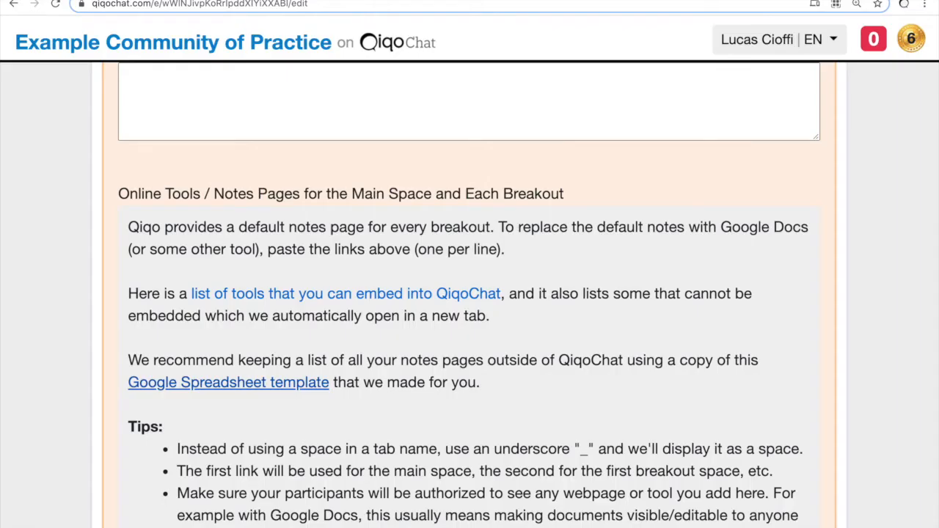
{"action": "scroll", "coordinate": [442, 210], "scroll_direction": "down", "scroll_amount": 10}
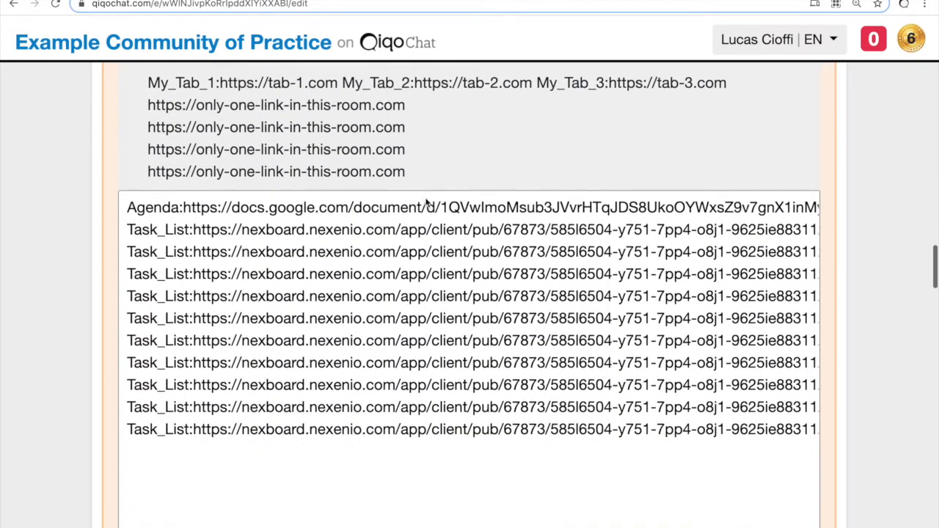
{"action": "left_click", "coordinate": [396, 235]}
{"action": "key", "text": "super+a"}
{"action": "key", "text": "BackSpace"}
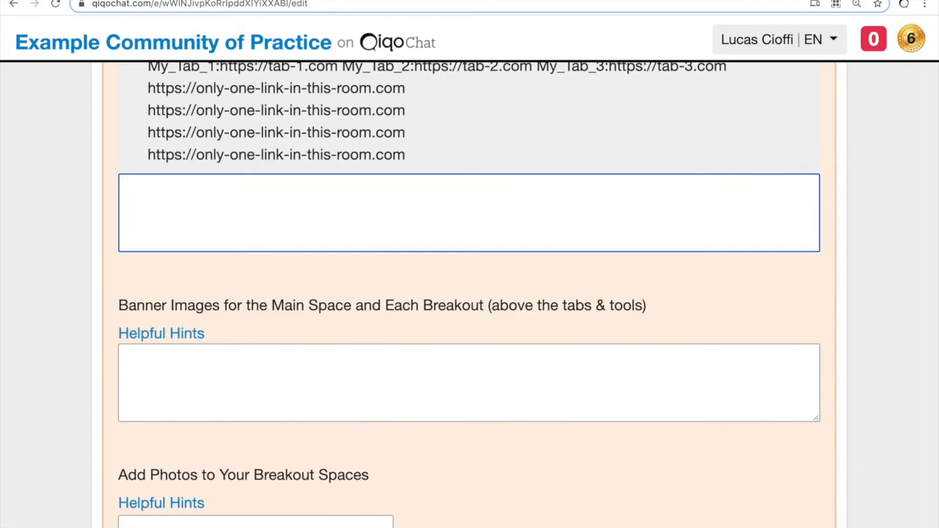
{"action": "key", "text": "super+v"}
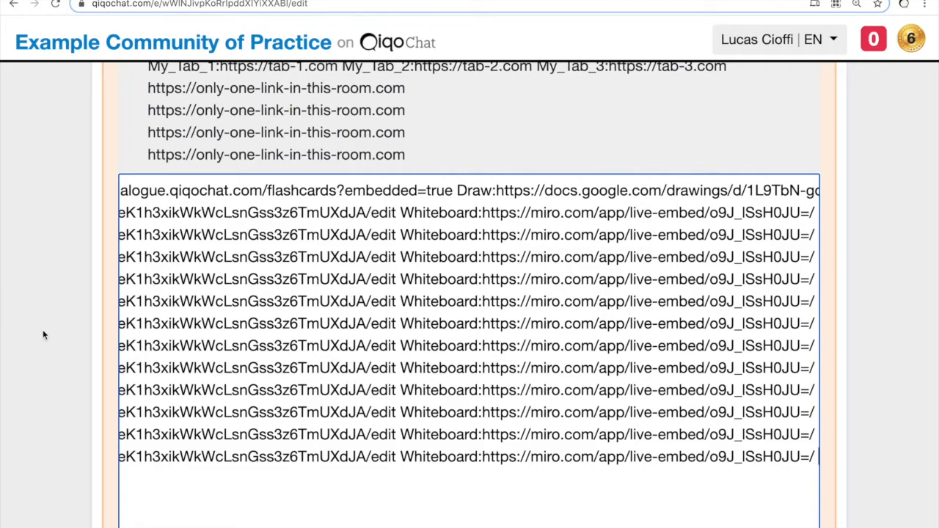
Step: Save the updated event settings and zoom the page out
{"action": "scroll", "coordinate": [51, 339], "scroll_direction": "down", "scroll_amount": 15}
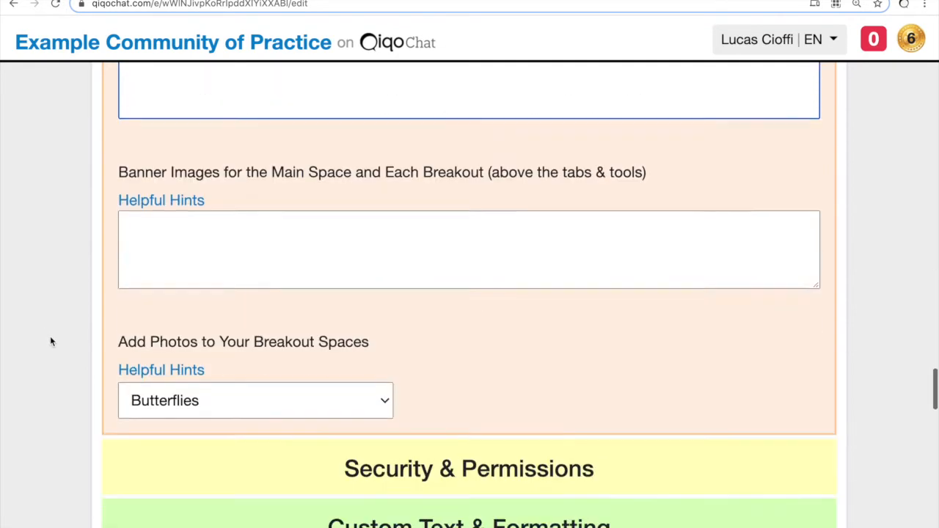
{"action": "scroll", "coordinate": [50, 336], "scroll_direction": "down", "scroll_amount": 15}
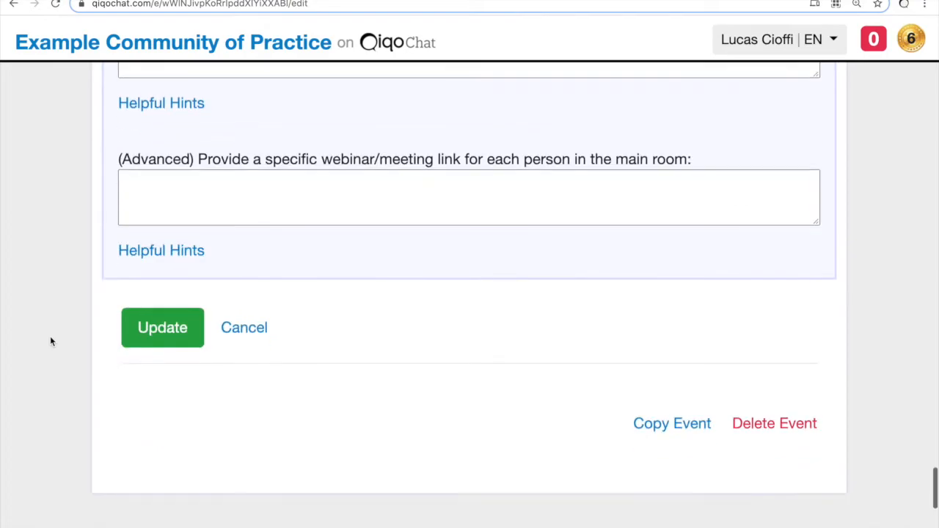
{"action": "left_click", "coordinate": [160, 331]}
{"action": "key", "text": "ctrl+minus"}
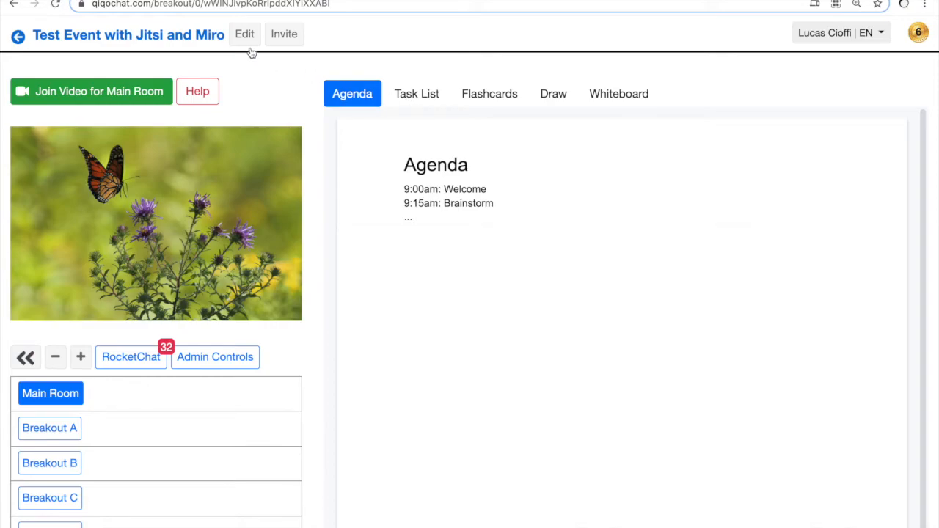
Step: Check the Task List, Flashcards, Draw and Whiteboard tabs, then load the full Miro board
{"action": "left_click", "coordinate": [419, 100]}
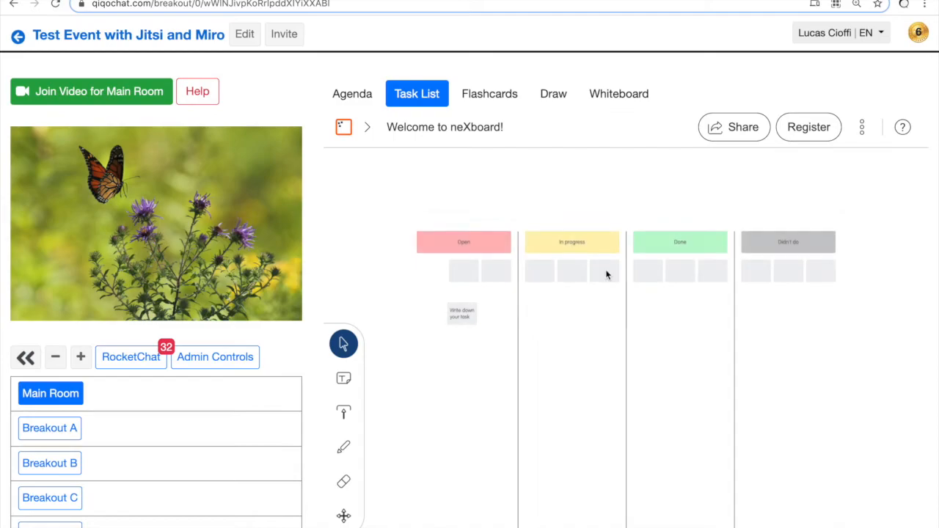
{"action": "left_click", "coordinate": [498, 103]}
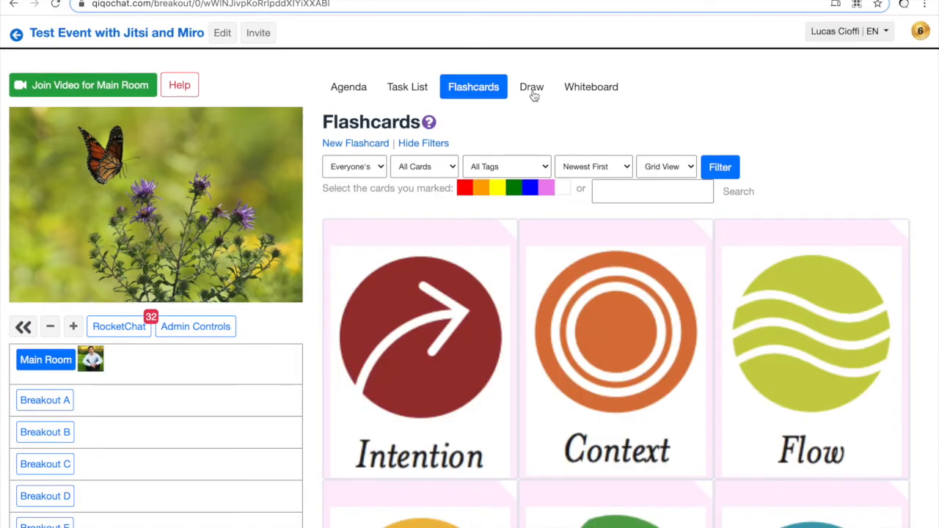
{"action": "key", "text": "ctrl+minus"}
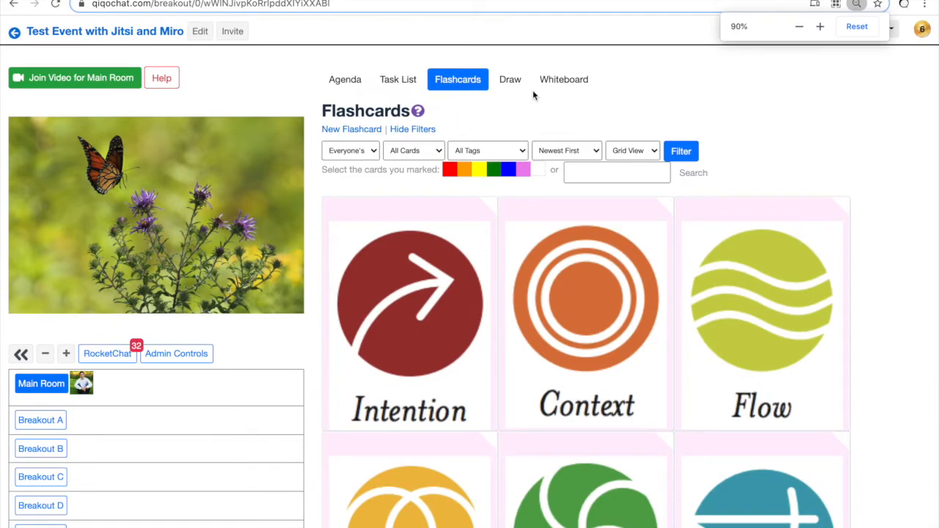
{"action": "key", "text": "ctrl+plus"}
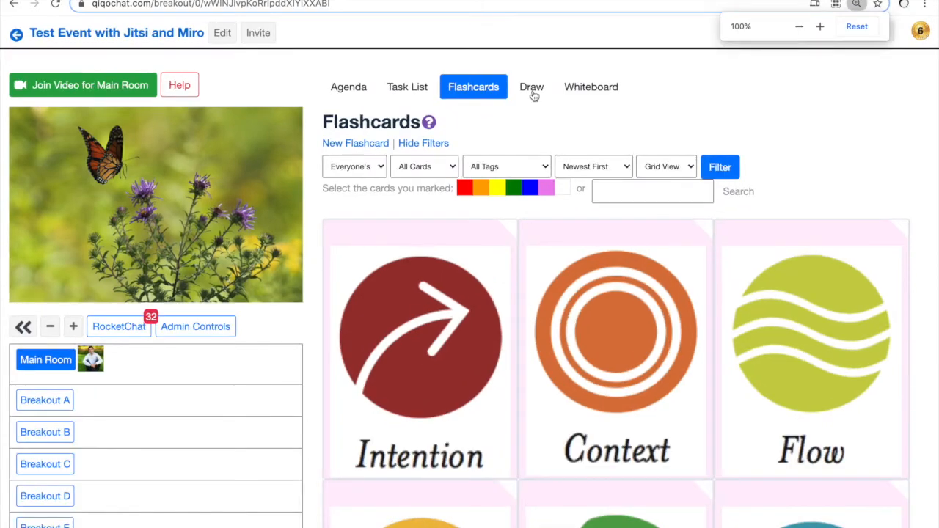
{"action": "left_click", "coordinate": [532, 93]}
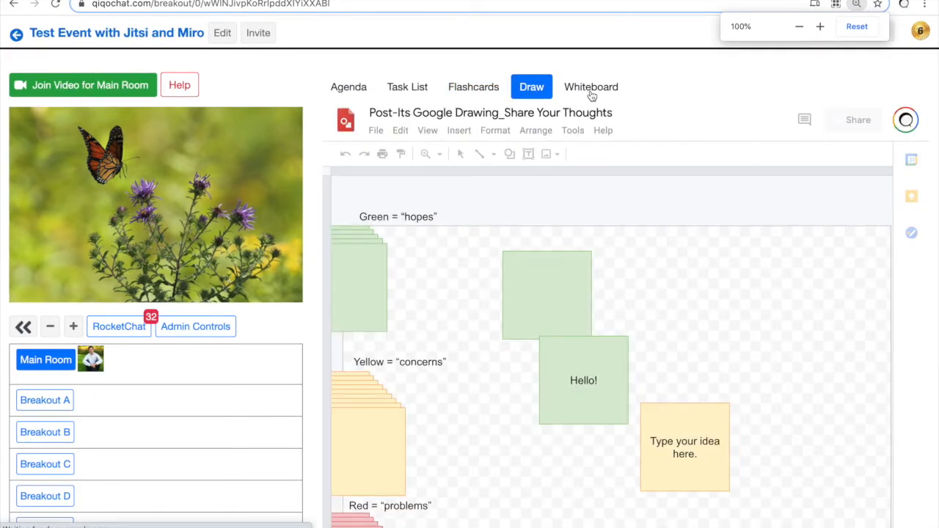
{"action": "left_click", "coordinate": [591, 89]}
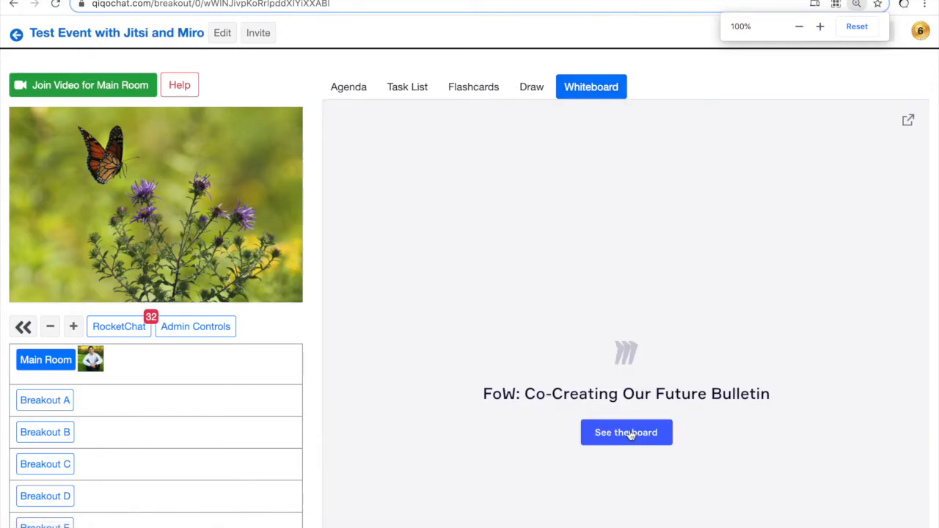
{"action": "left_click", "coordinate": [627, 433]}
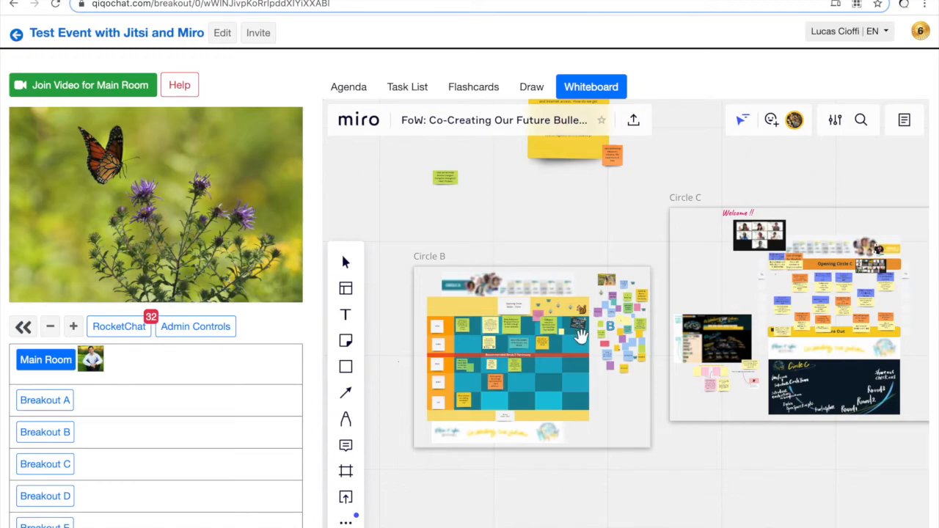
{"action": "scroll", "coordinate": [581, 332], "scroll_direction": "down", "scroll_amount": 5}
{"action": "scroll", "coordinate": [581, 336], "scroll_direction": "up", "scroll_amount": 8}
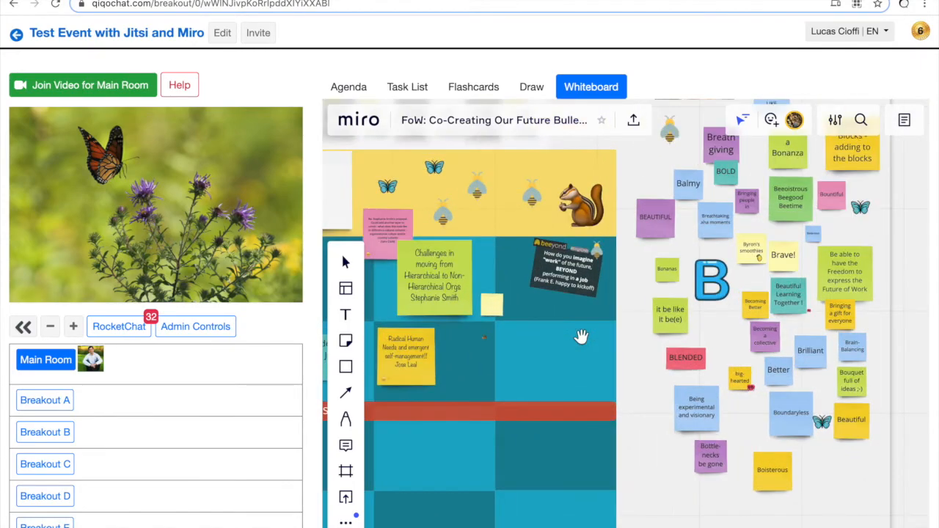
{"action": "scroll", "coordinate": [581, 336], "scroll_direction": "down", "scroll_amount": 3}
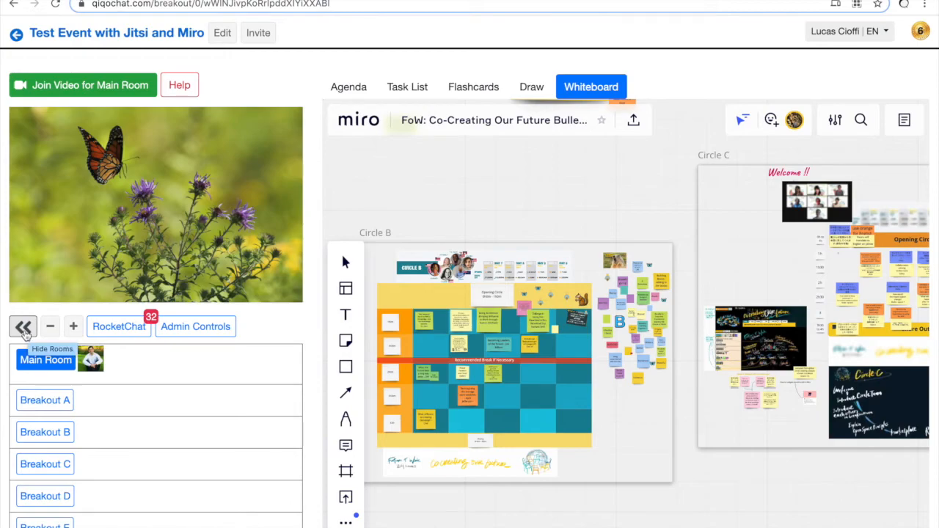
{"action": "left_click", "coordinate": [23, 328]}
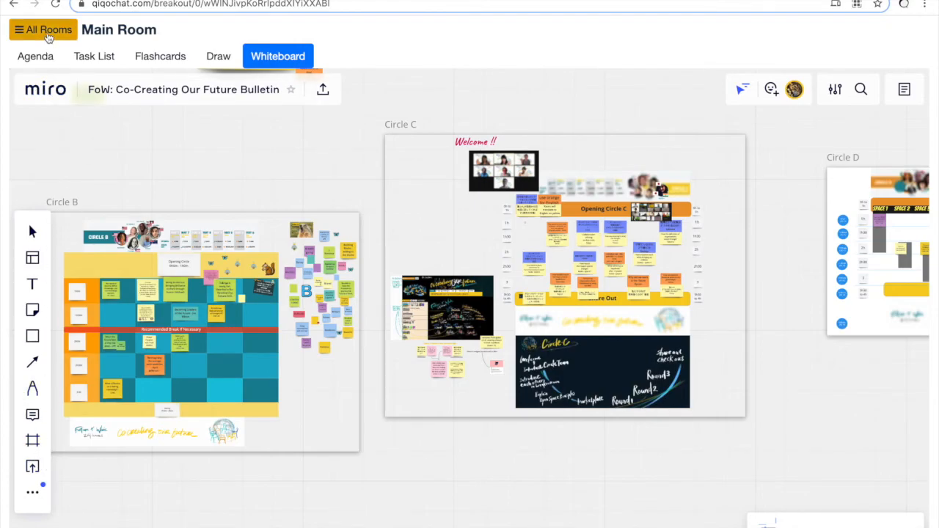
{"action": "left_click", "coordinate": [44, 30]}
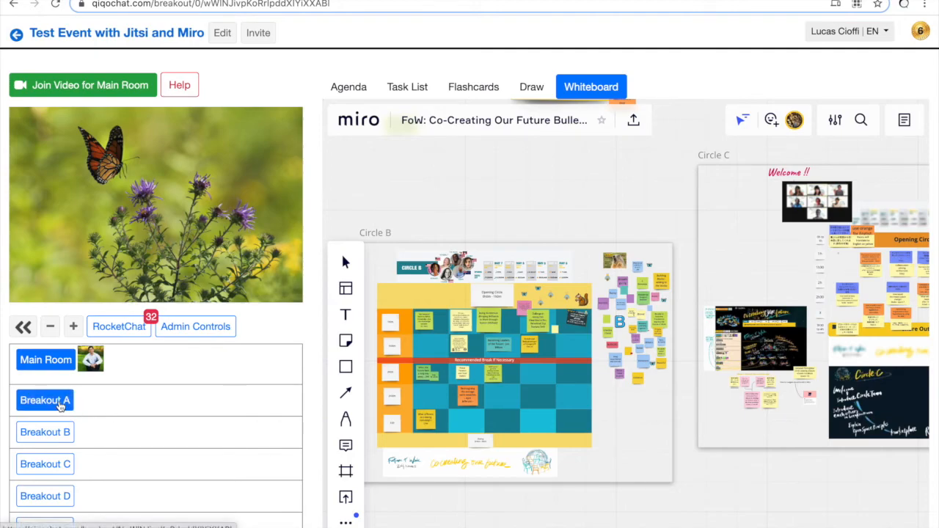
Step: Visit Breakout C, scroll through its room, then go to the event's edit settings
{"action": "left_click", "coordinate": [55, 467]}
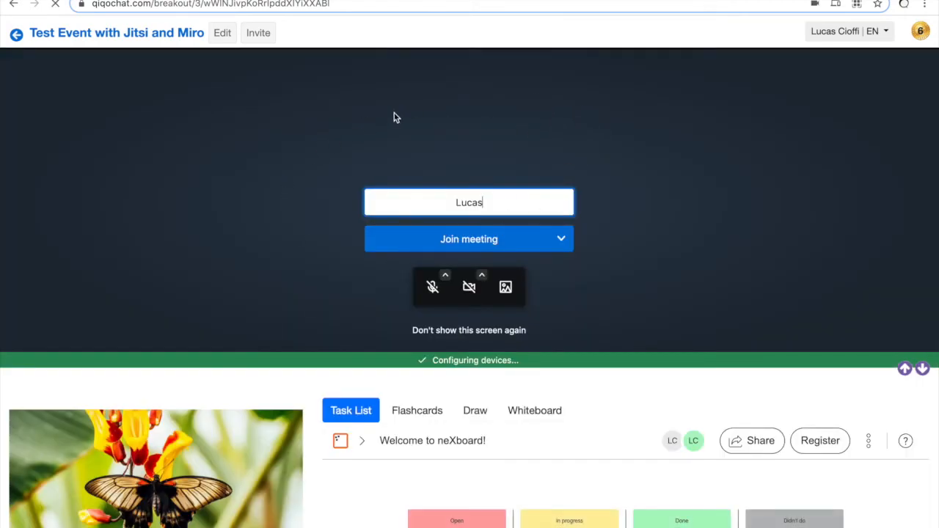
{"action": "scroll", "coordinate": [290, 377], "scroll_direction": "down", "scroll_amount": 3}
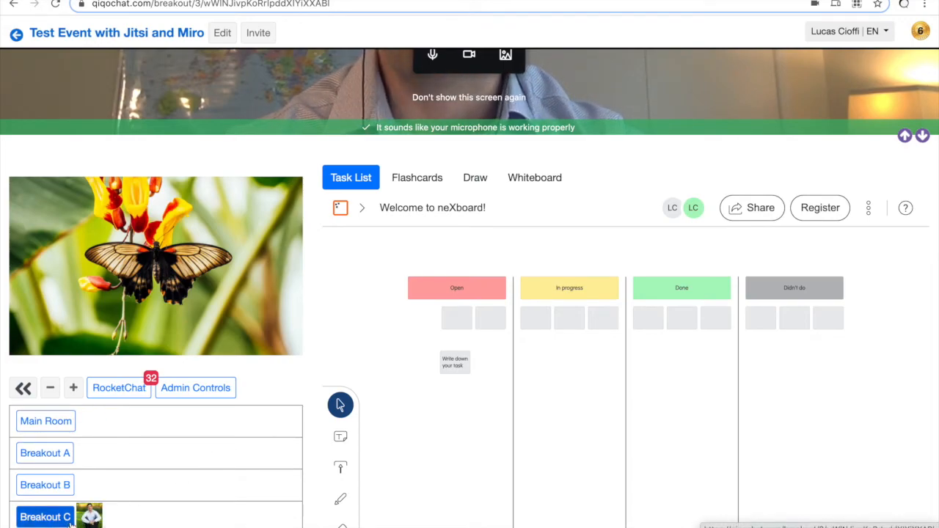
{"action": "scroll", "coordinate": [184, 220], "scroll_direction": "up", "scroll_amount": 3}
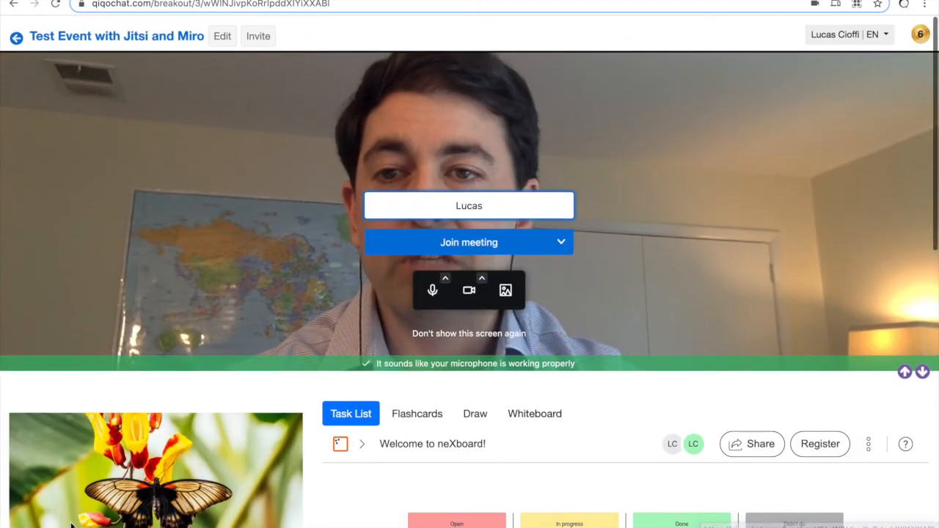
{"action": "left_click", "coordinate": [234, 34]}
{"action": "scroll", "coordinate": [136, 336], "scroll_direction": "down", "scroll_amount": 5}
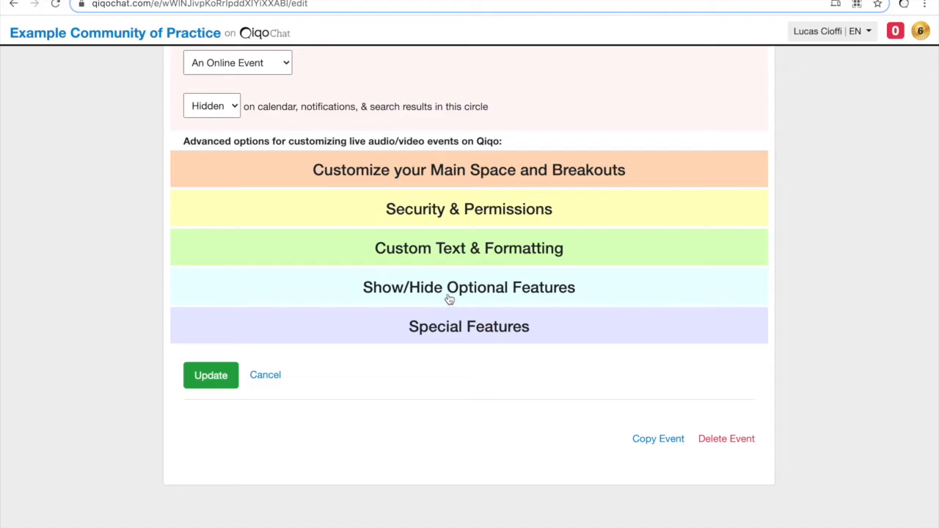
Step: Enter rooms 5,6,7,8,9,10 in Rooms to Hide under Show/Hide Optional Features
{"action": "left_click", "coordinate": [449, 299]}
{"action": "scroll", "coordinate": [279, 220], "scroll_direction": "down", "scroll_amount": 3}
{"action": "left_click", "coordinate": [279, 222]}
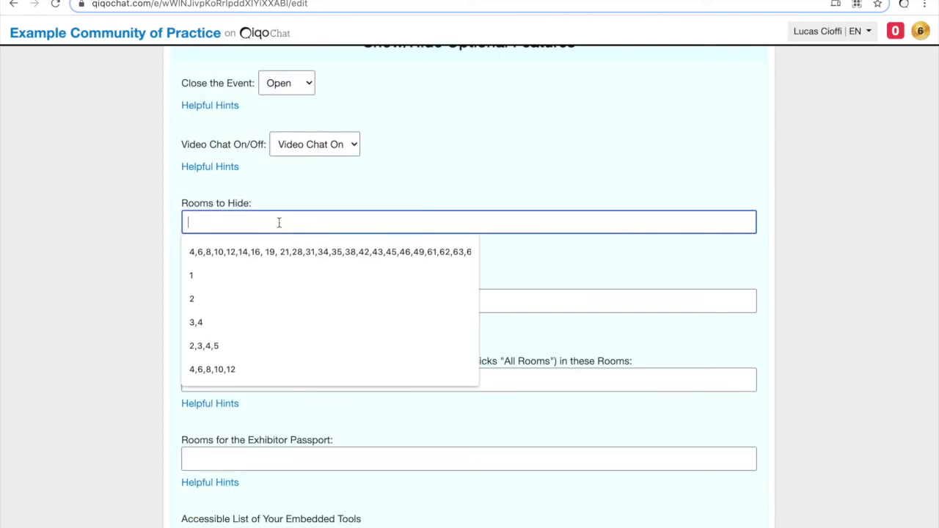
{"action": "type", "text": "5,6,7,8,9,10"}
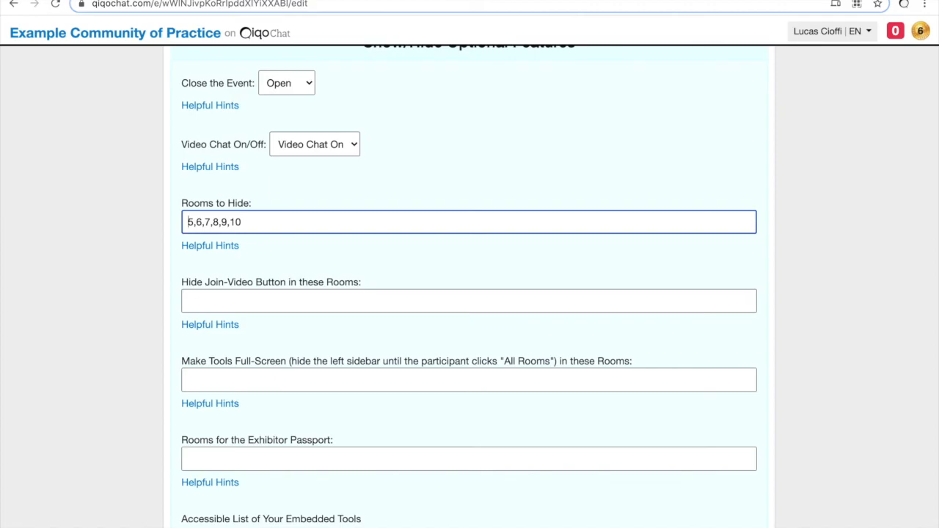
{"action": "type", "text": ","}
{"action": "key", "text": "BackSpace"}
{"action": "key", "text": "BackSpace"}
Step: Set Make Tools Full-Screen to rooms 1,2,3,4,5 and submit the event settings
{"action": "left_click", "coordinate": [216, 376]}
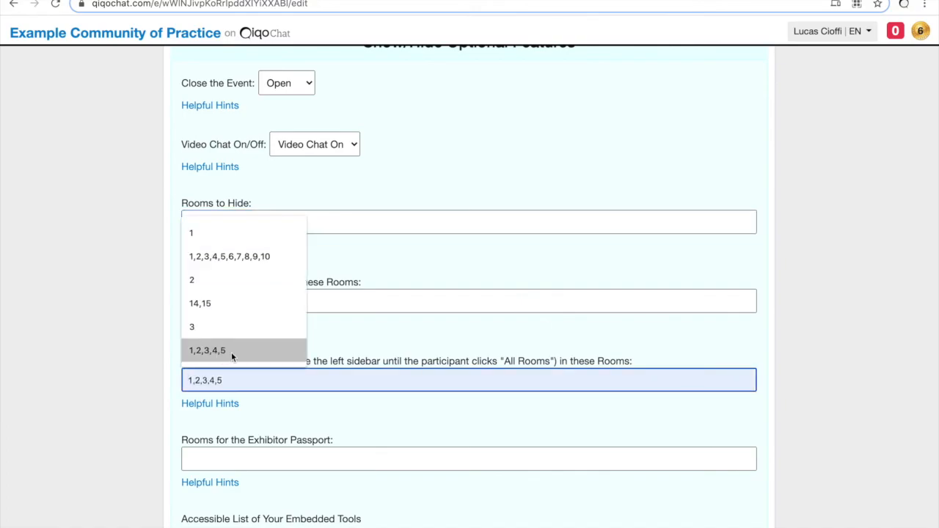
{"action": "left_click", "coordinate": [234, 351]}
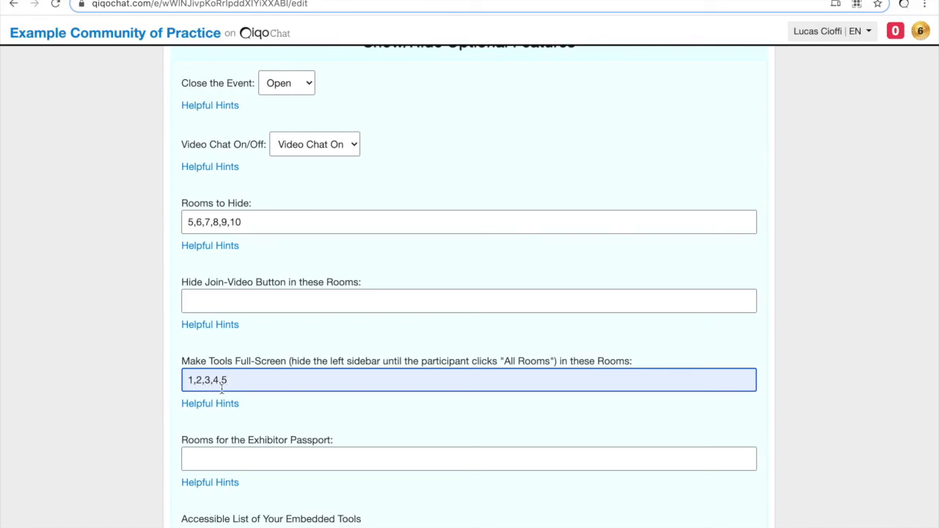
{"action": "key", "text": "Return"}
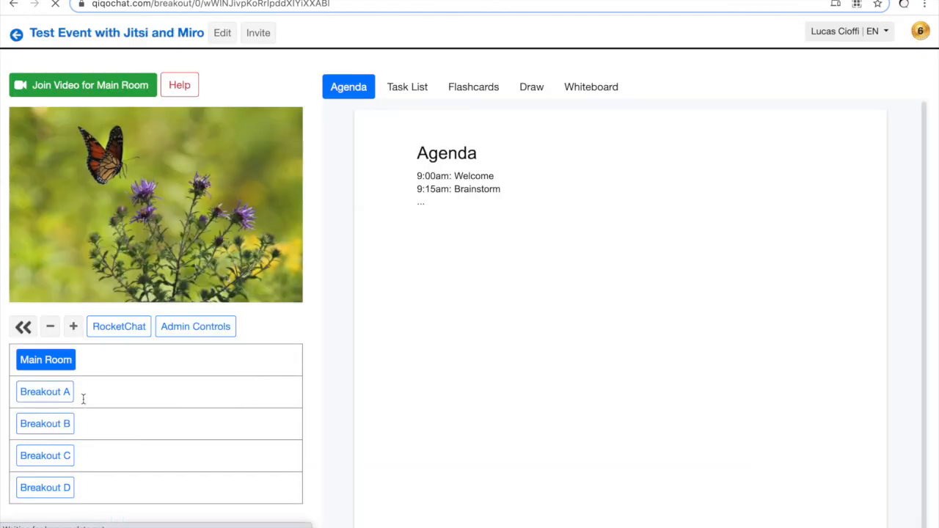
Step: Move from Breakout B into Breakout C and join its Jitsi video meeting
{"action": "left_click", "coordinate": [53, 427]}
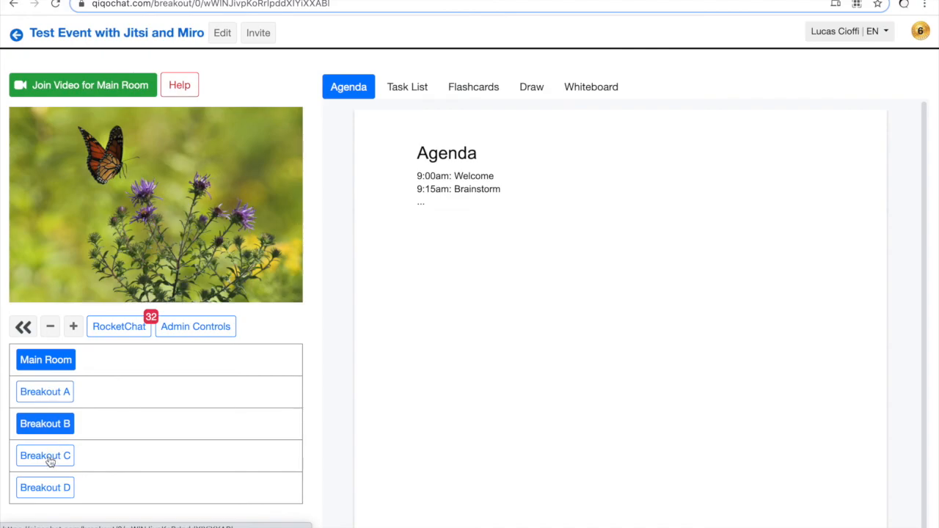
{"action": "left_click", "coordinate": [49, 460]}
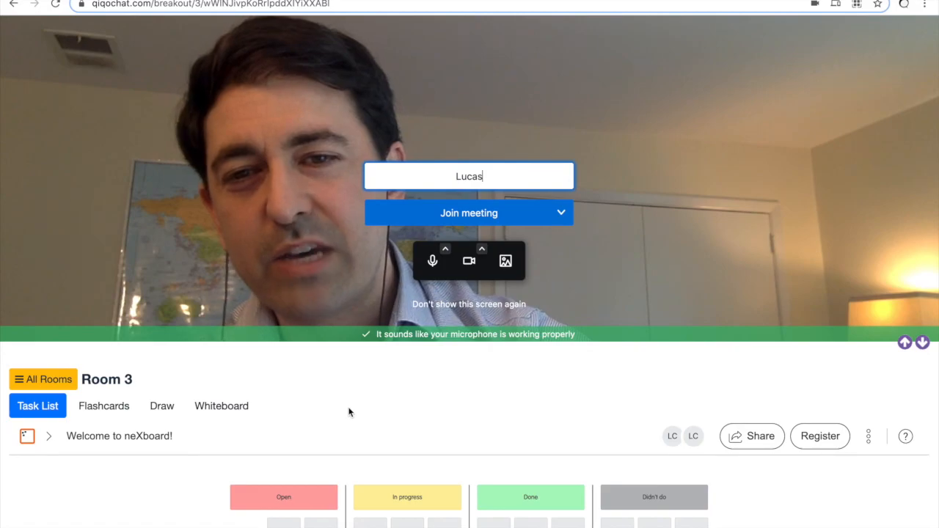
{"action": "left_click", "coordinate": [466, 213]}
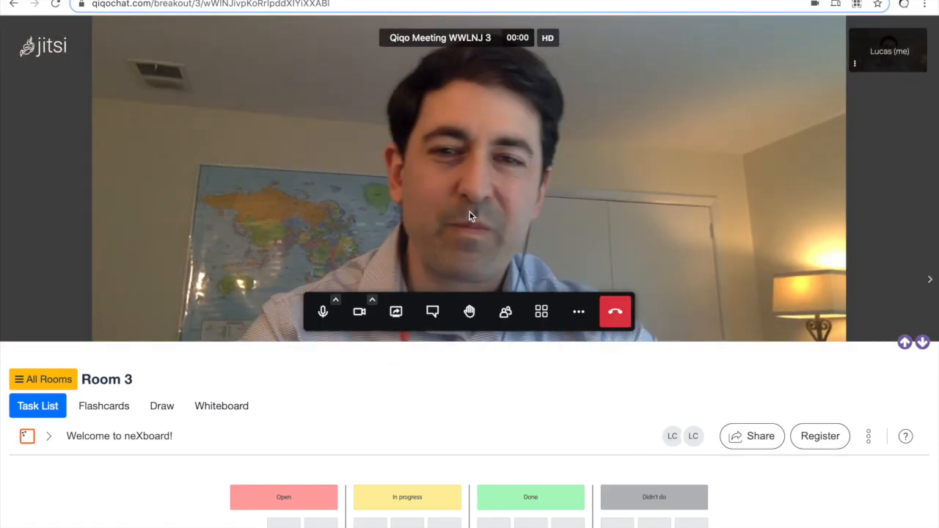